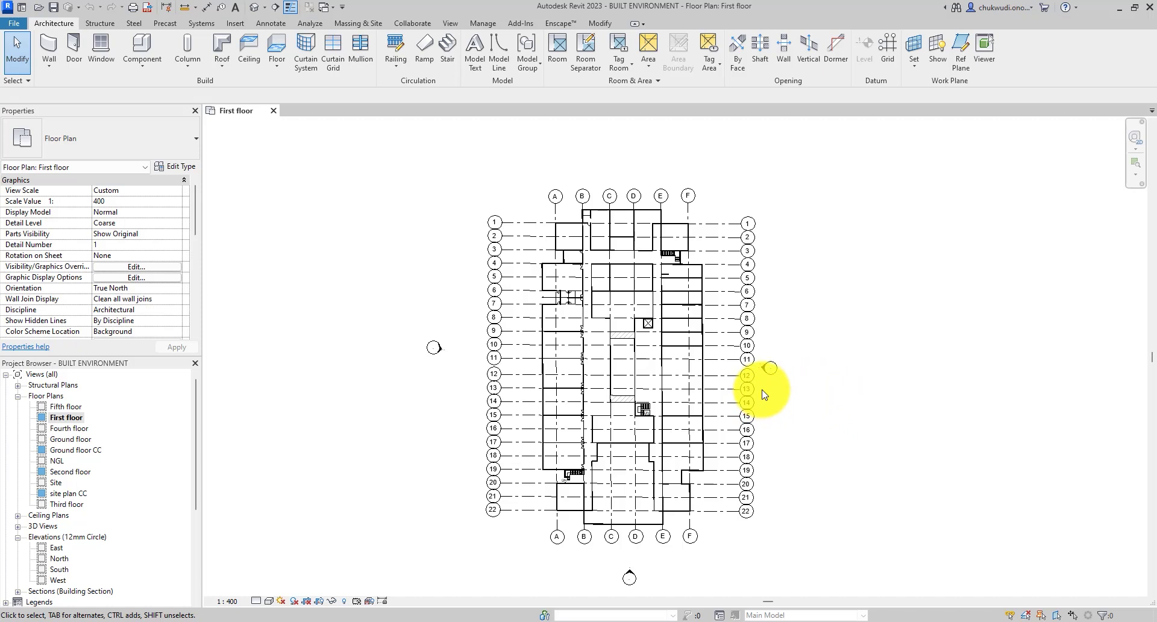
Open the East elevation and examine the building's extents and the Second floor level line.
{"action": "scroll", "coordinate": [51, 512], "scroll_direction": "down", "scroll_amount": 2}
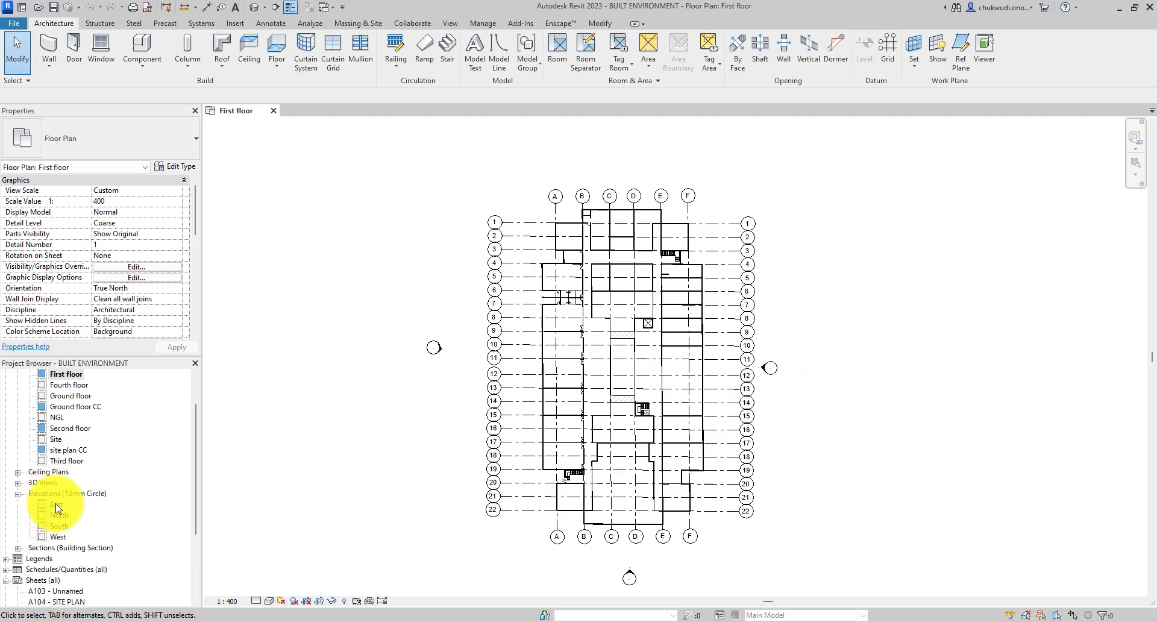
{"action": "double_click", "coordinate": [56, 504]}
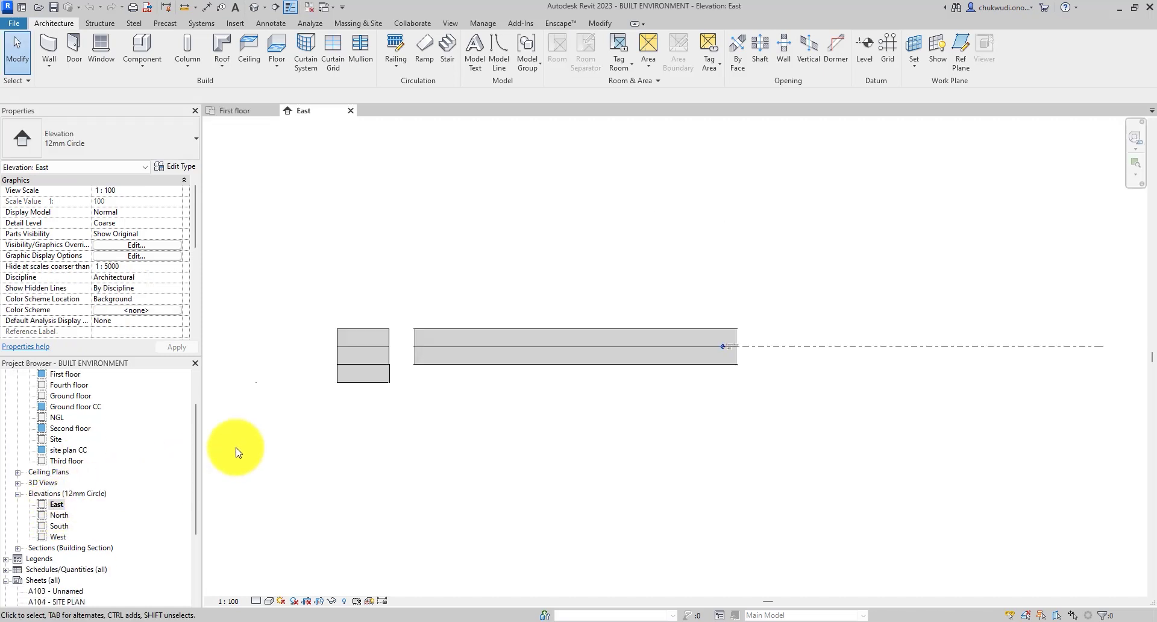
{"action": "scroll", "coordinate": [835, 350], "scroll_direction": "down", "scroll_amount": 4}
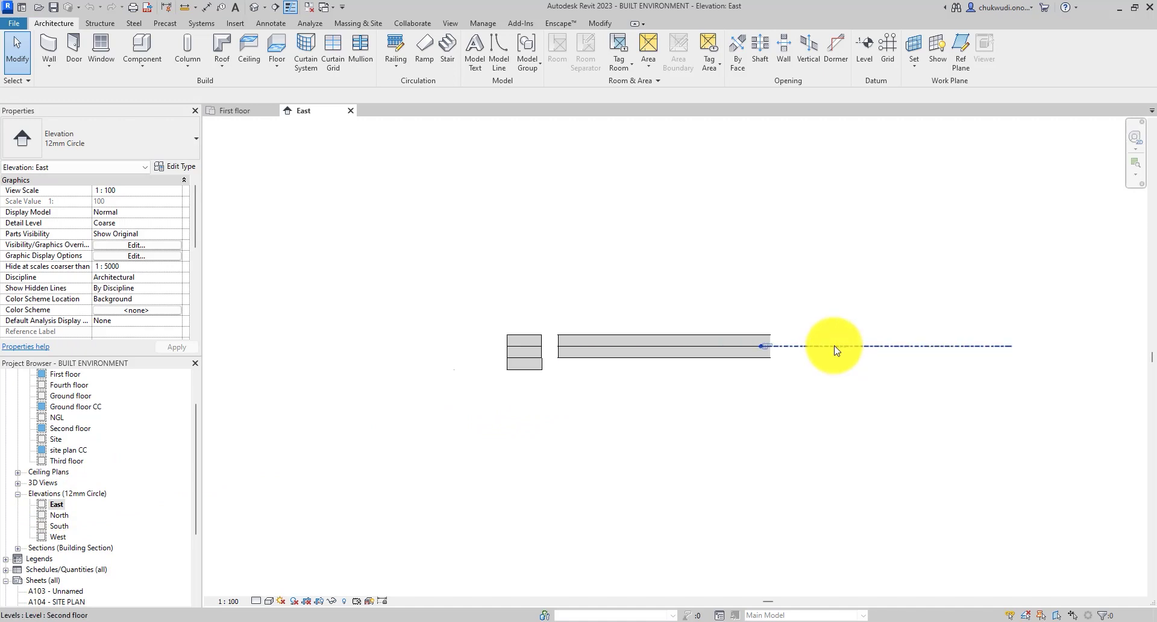
{"action": "scroll", "coordinate": [649, 360], "scroll_direction": "up", "scroll_amount": 4}
{"action": "scroll", "coordinate": [532, 284], "scroll_direction": "down", "scroll_amount": 3}
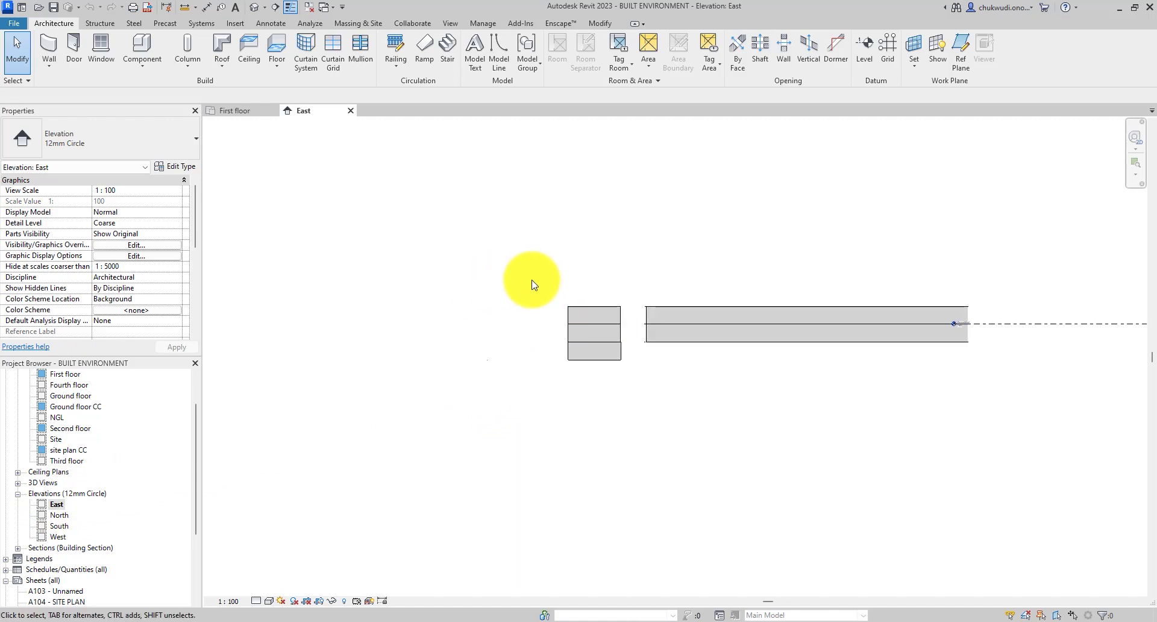
{"action": "scroll", "coordinate": [769, 315], "scroll_direction": "up", "scroll_amount": 2}
{"action": "left_click", "coordinate": [792, 297]}
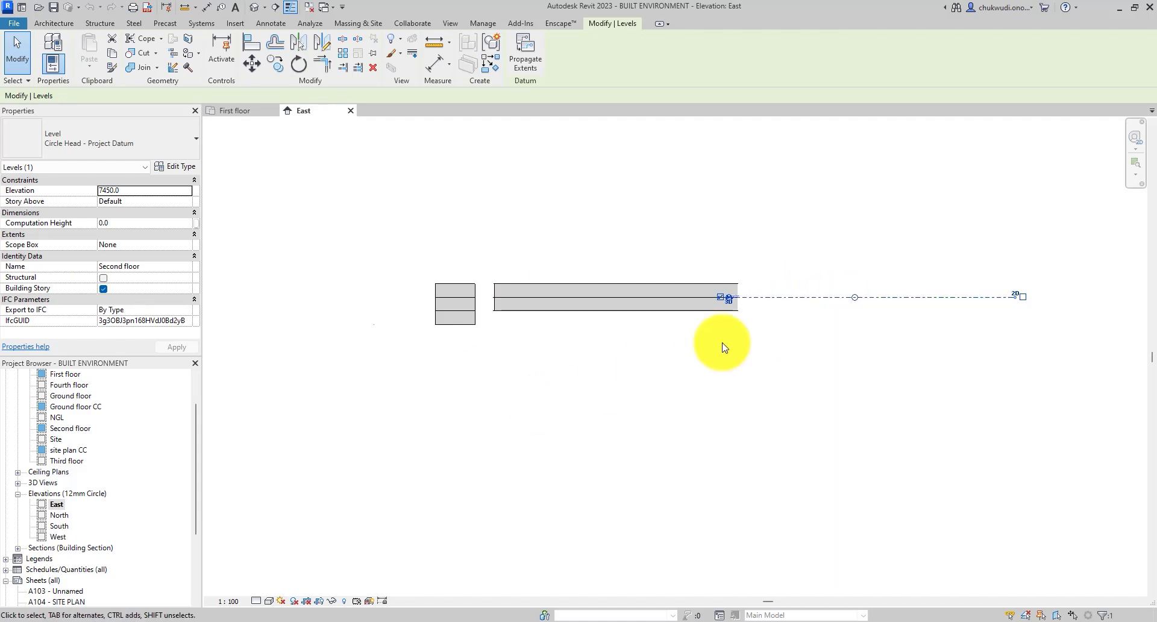
{"action": "scroll", "coordinate": [775, 323], "scroll_direction": "down", "scroll_amount": 2}
{"action": "left_click", "coordinate": [854, 339]}
{"action": "scroll", "coordinate": [63, 422], "scroll_direction": "up", "scroll_amount": 1}
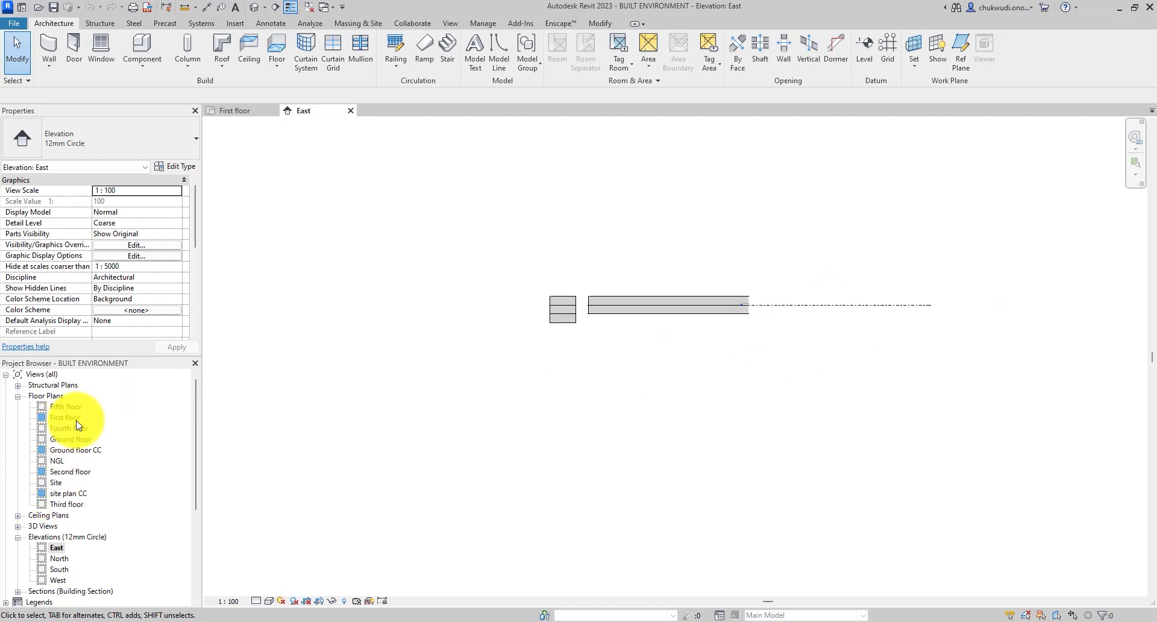
Open the North elevation, fit it to the window, and examine its level lines.
{"action": "scroll", "coordinate": [63, 512], "scroll_direction": "down", "scroll_amount": 1}
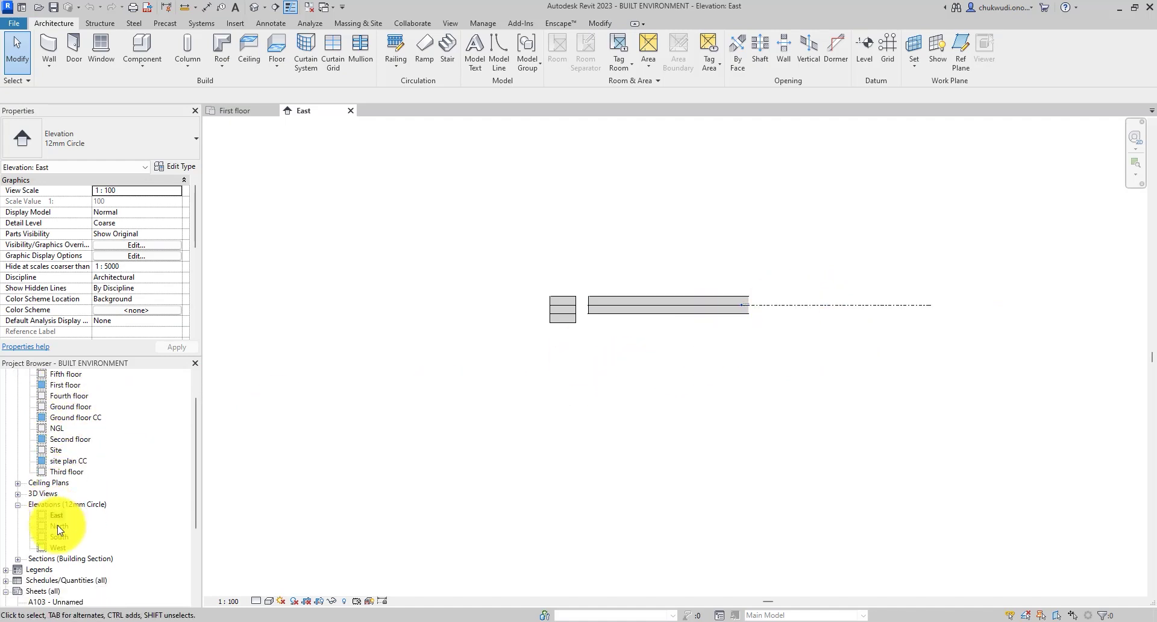
{"action": "double_click", "coordinate": [58, 526]}
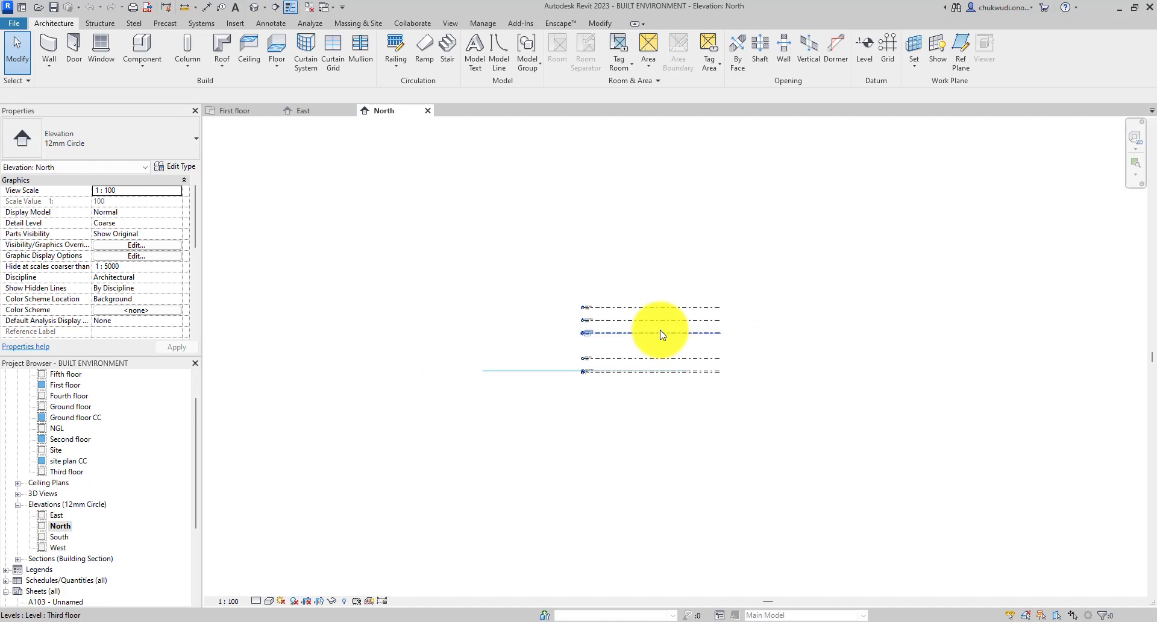
{"action": "scroll", "coordinate": [661, 335], "scroll_direction": "up", "scroll_amount": 2}
{"action": "scroll", "coordinate": [470, 317], "scroll_direction": "down", "scroll_amount": 5}
{"action": "right_click", "coordinate": [362, 356]}
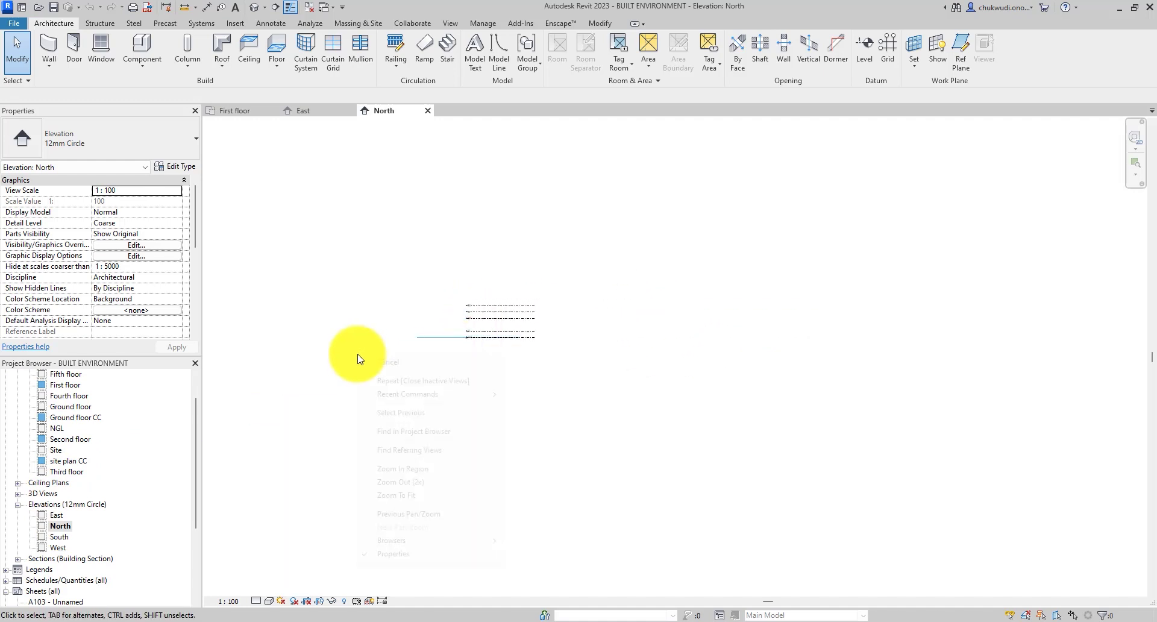
{"action": "left_click", "coordinate": [448, 486]}
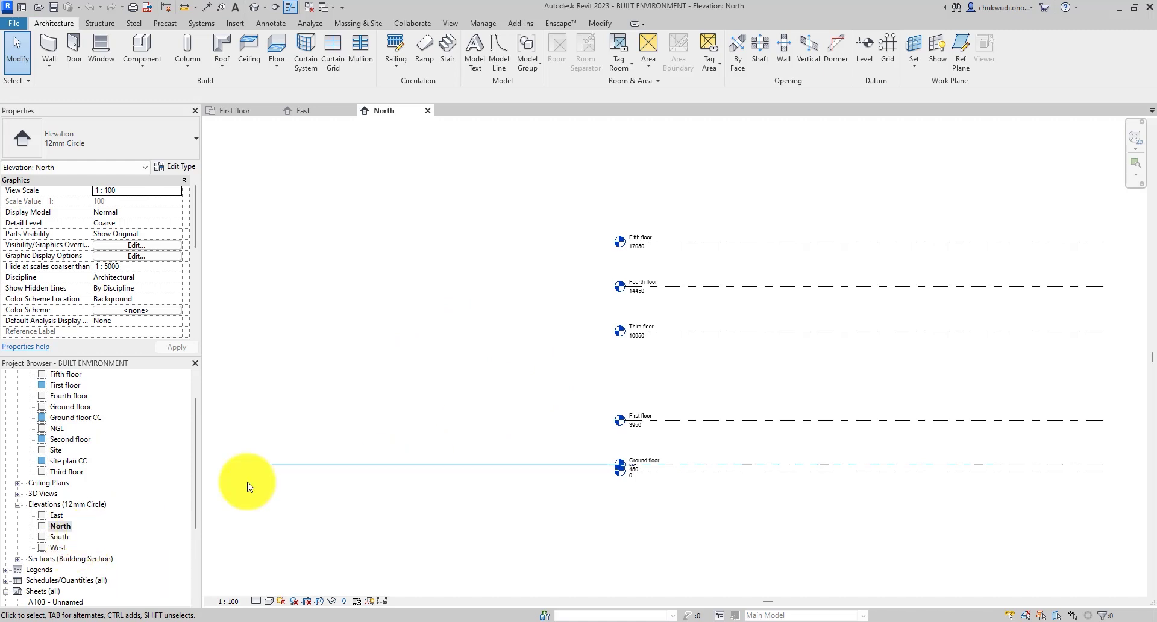
{"action": "scroll", "coordinate": [524, 323], "scroll_direction": "down", "scroll_amount": 3}
{"action": "scroll", "coordinate": [88, 402], "scroll_direction": "up", "scroll_amount": 1}
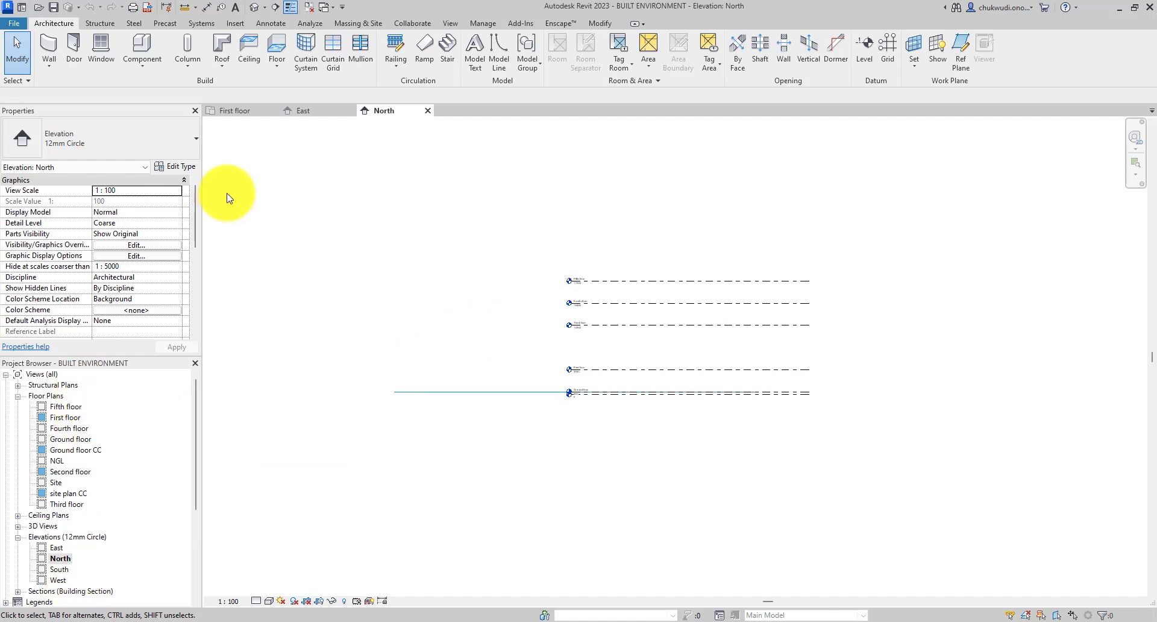
Check the First floor plan, then open the South elevation and fit it to the window.
{"action": "left_click", "coordinate": [237, 111]}
{"action": "scroll", "coordinate": [663, 253], "scroll_direction": "up", "scroll_amount": 1}
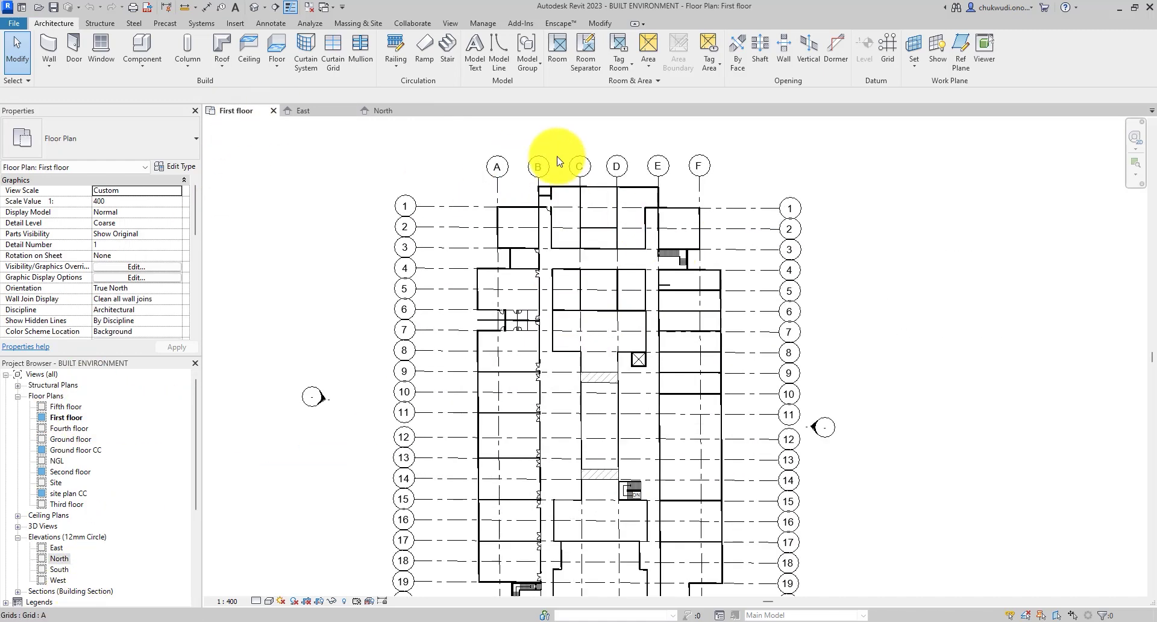
{"action": "scroll", "coordinate": [783, 272], "scroll_direction": "down", "scroll_amount": 2}
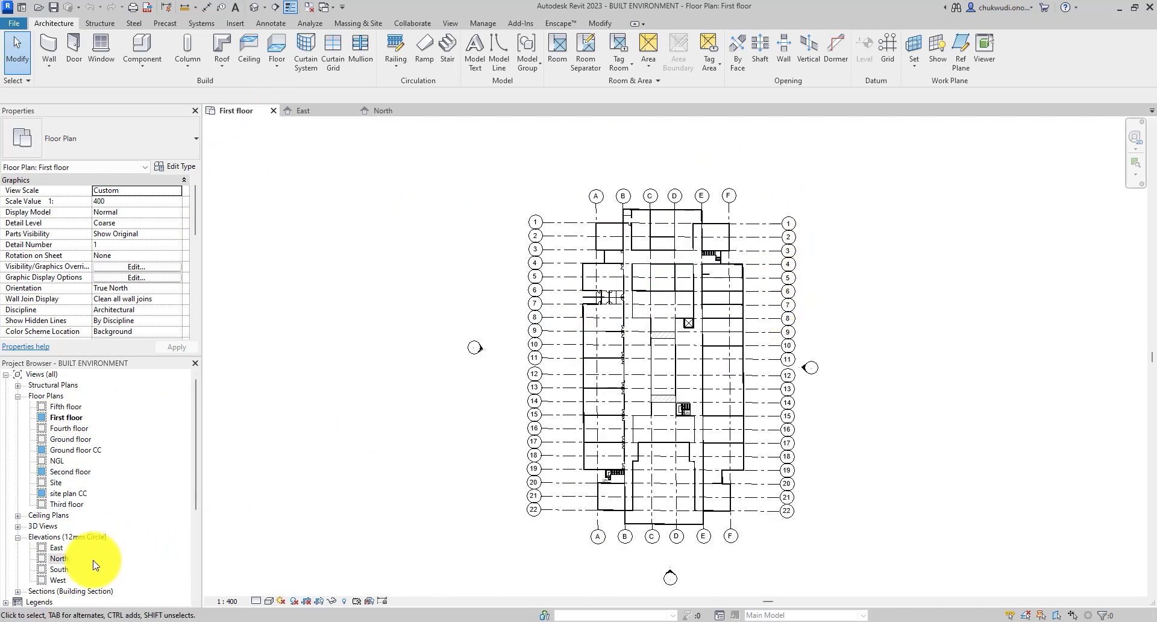
{"action": "double_click", "coordinate": [60, 569]}
{"action": "scroll", "coordinate": [631, 352], "scroll_direction": "down", "scroll_amount": 6}
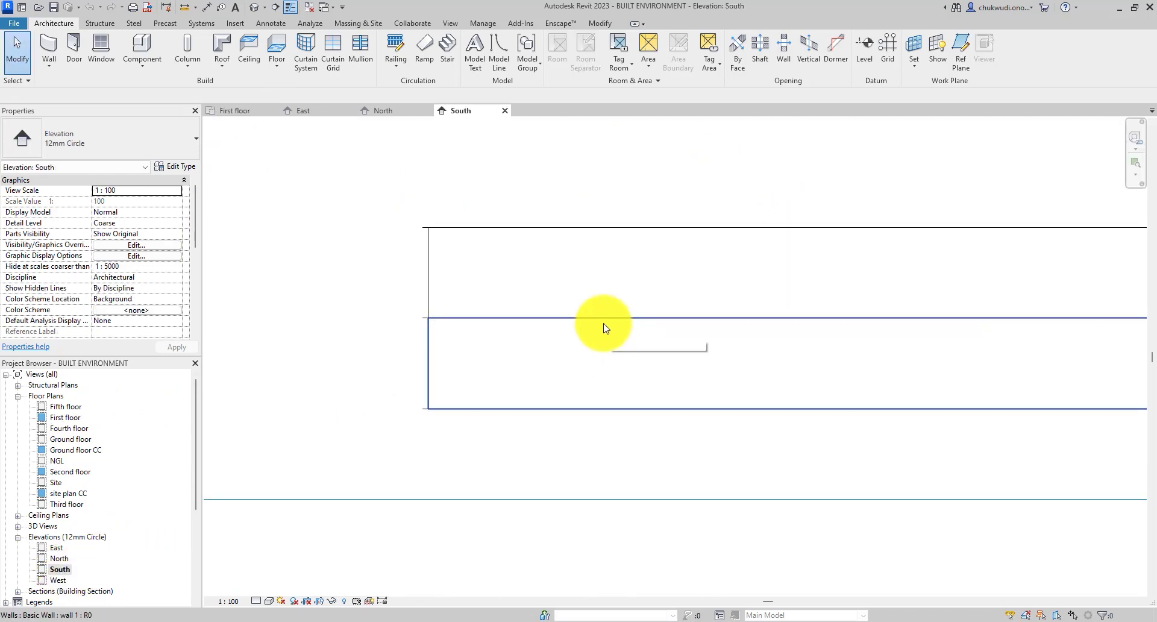
{"action": "right_click", "coordinate": [455, 371]}
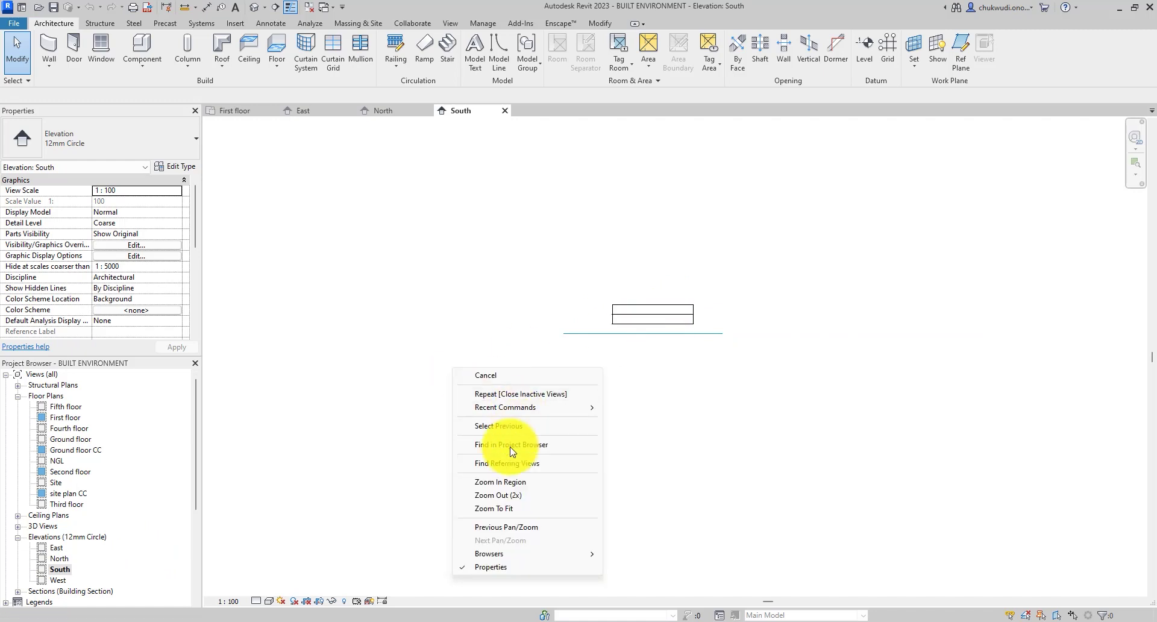
{"action": "left_click", "coordinate": [497, 512]}
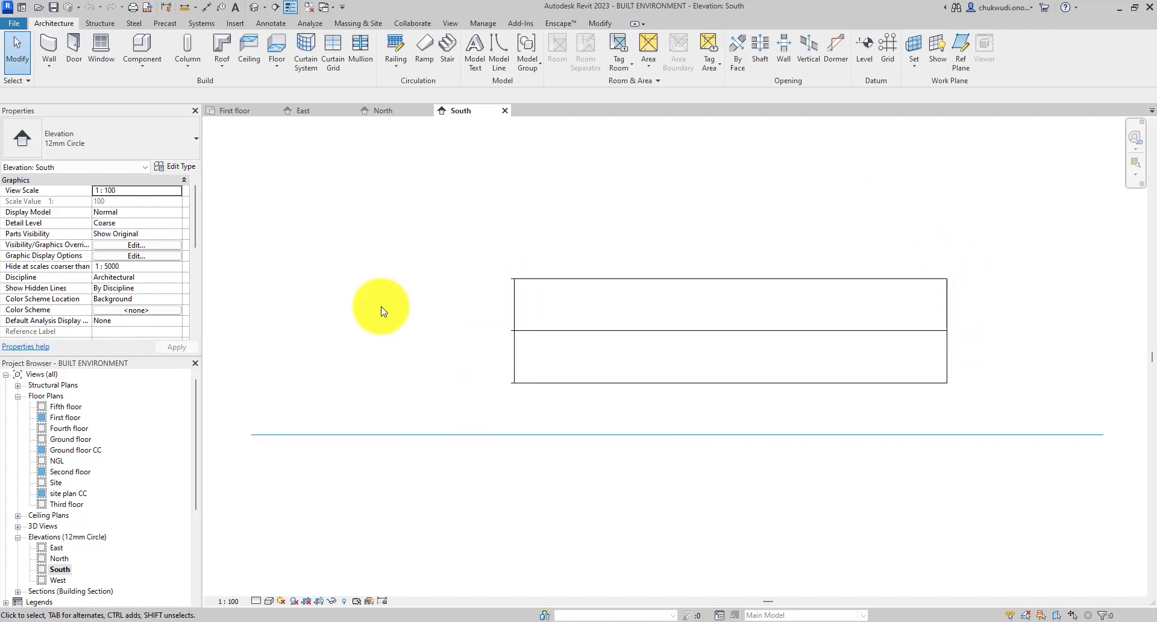
Open the West elevation and examine what it shows at full extent.
{"action": "double_click", "coordinate": [56, 580]}
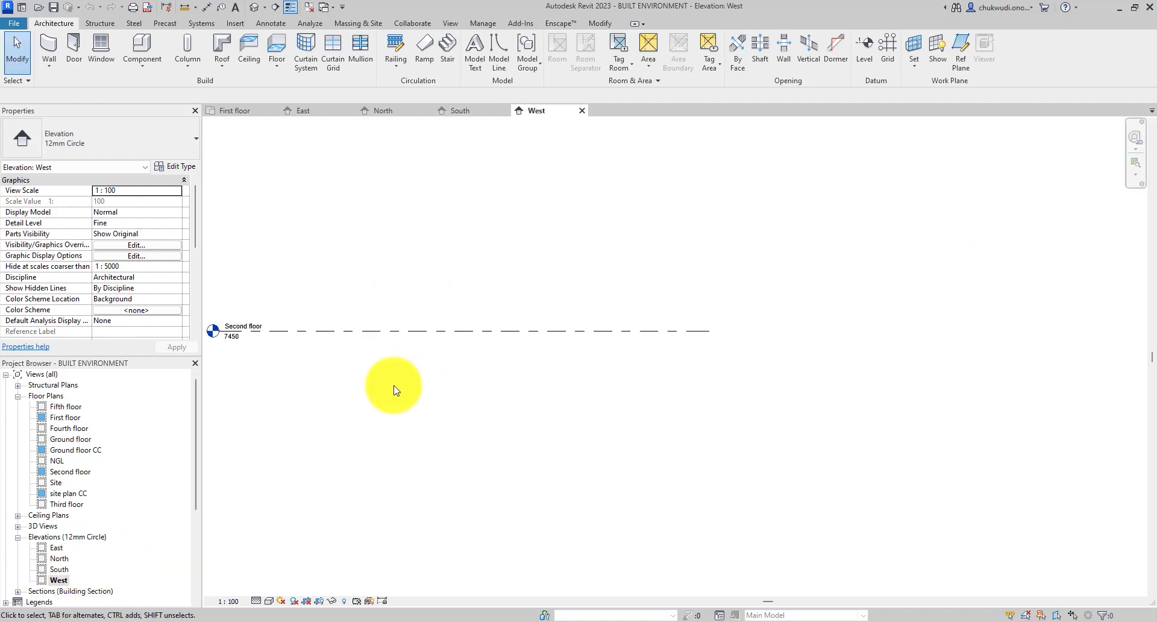
{"action": "scroll", "coordinate": [636, 292], "scroll_direction": "down", "scroll_amount": 4}
{"action": "right_click", "coordinate": [360, 333]}
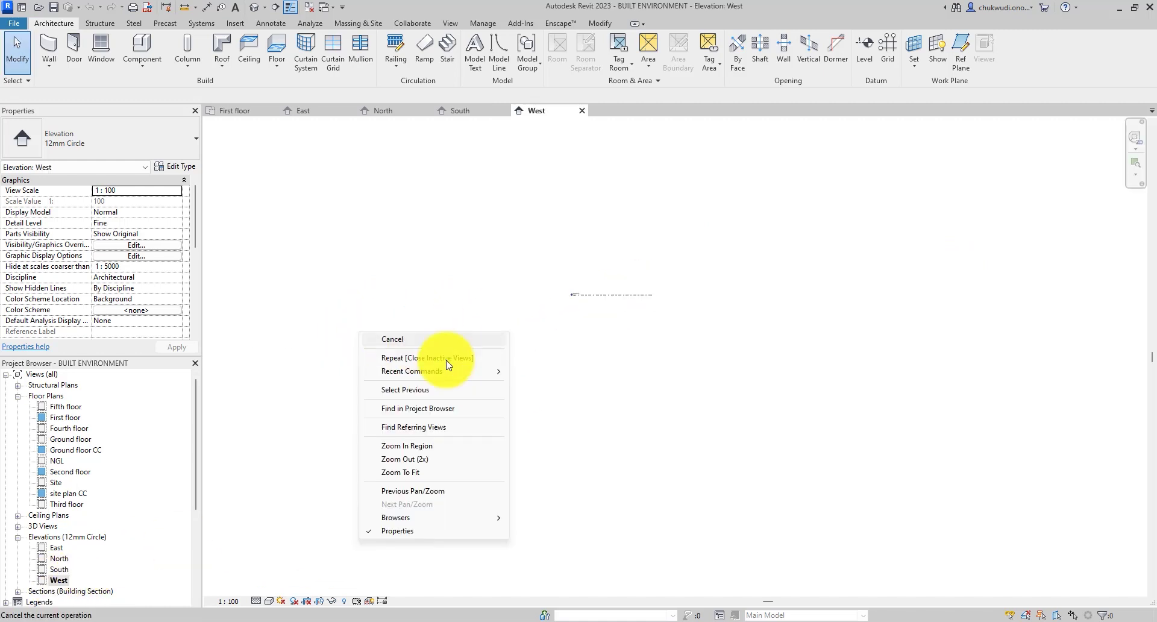
{"action": "left_click", "coordinate": [406, 489]}
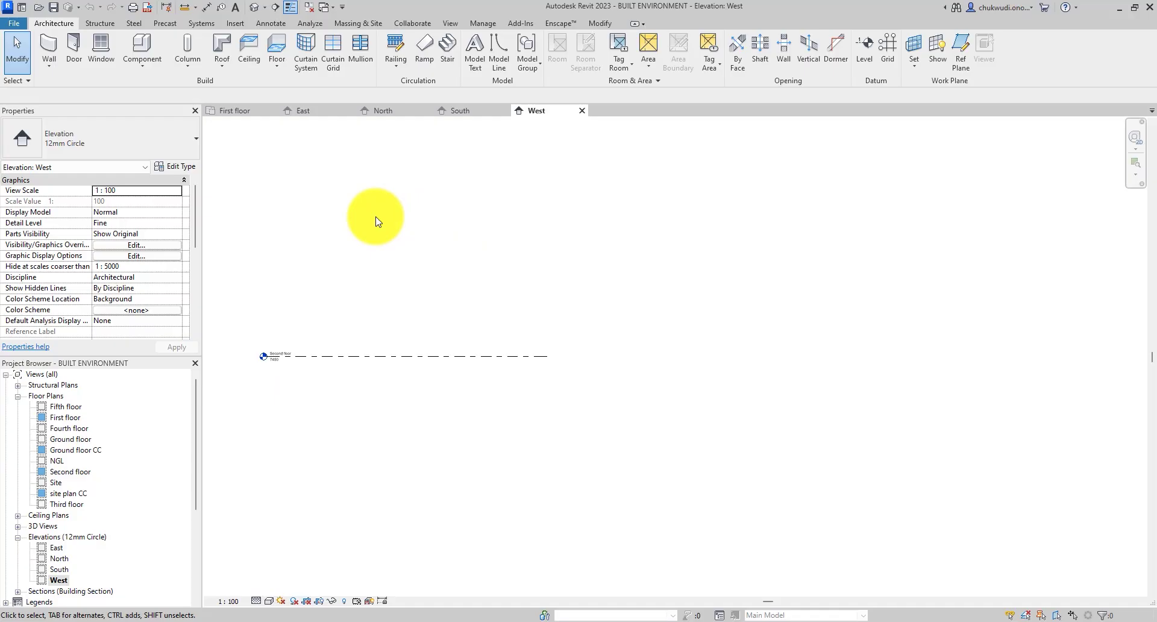
Return to the First floor plan and examine the elevation markers' positions around the building, particularly the East marker.
{"action": "left_click", "coordinate": [240, 114]}
{"action": "scroll", "coordinate": [444, 354], "scroll_direction": "down", "scroll_amount": 2}
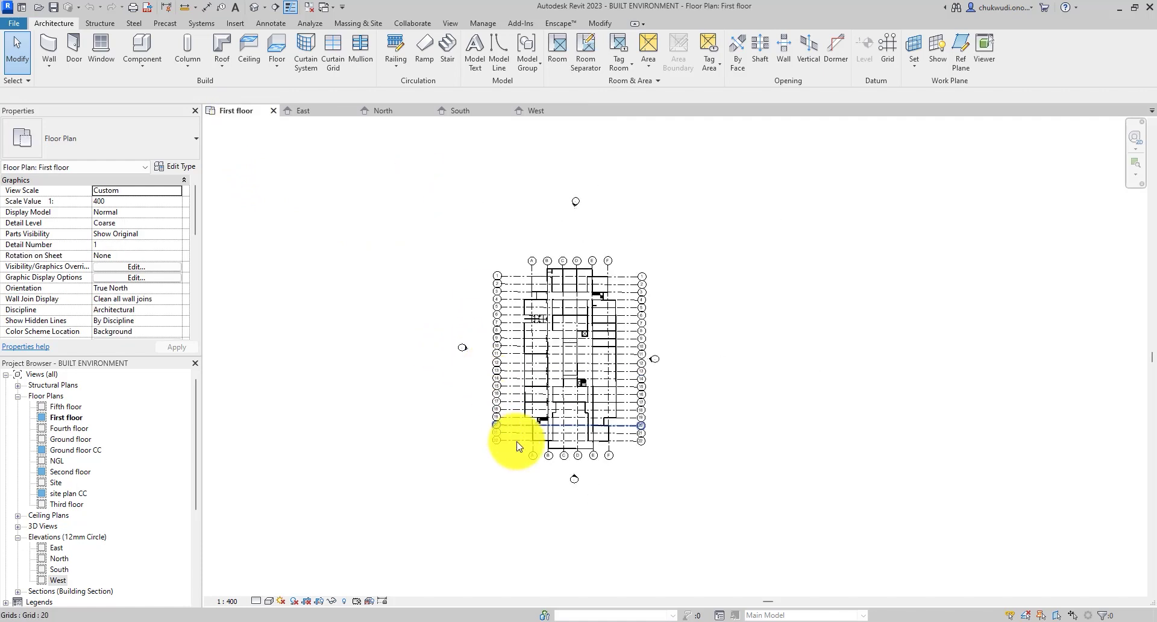
{"action": "scroll", "coordinate": [685, 421], "scroll_direction": "up", "scroll_amount": 5}
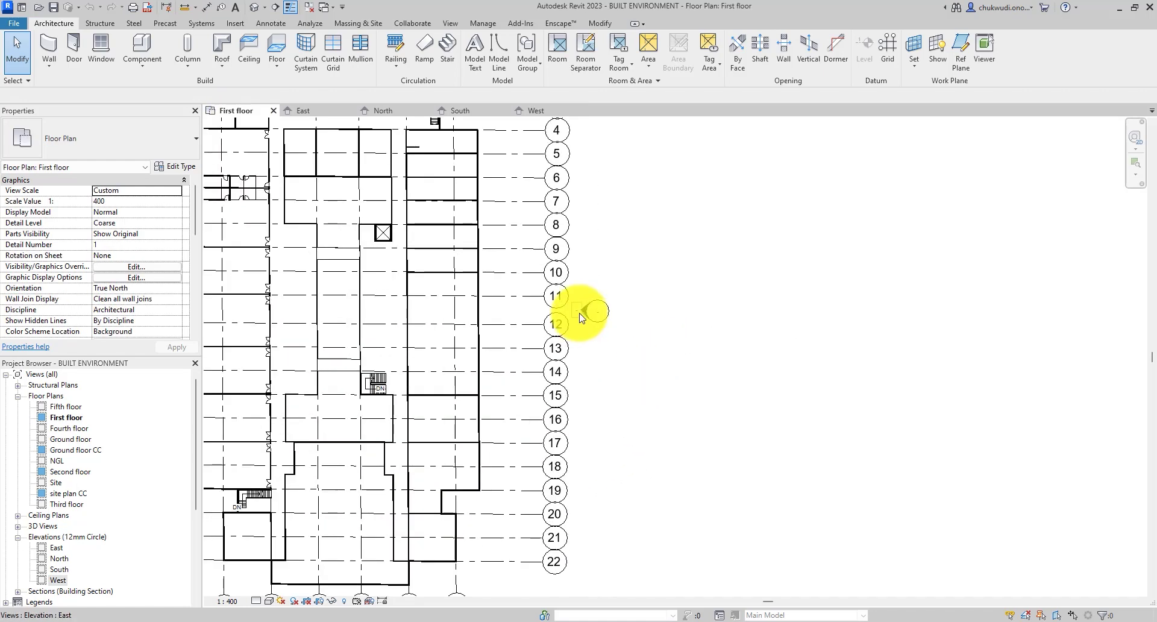
{"action": "scroll", "coordinate": [581, 313], "scroll_direction": "up", "scroll_amount": 2}
{"action": "scroll", "coordinate": [660, 307], "scroll_direction": "down", "scroll_amount": 2}
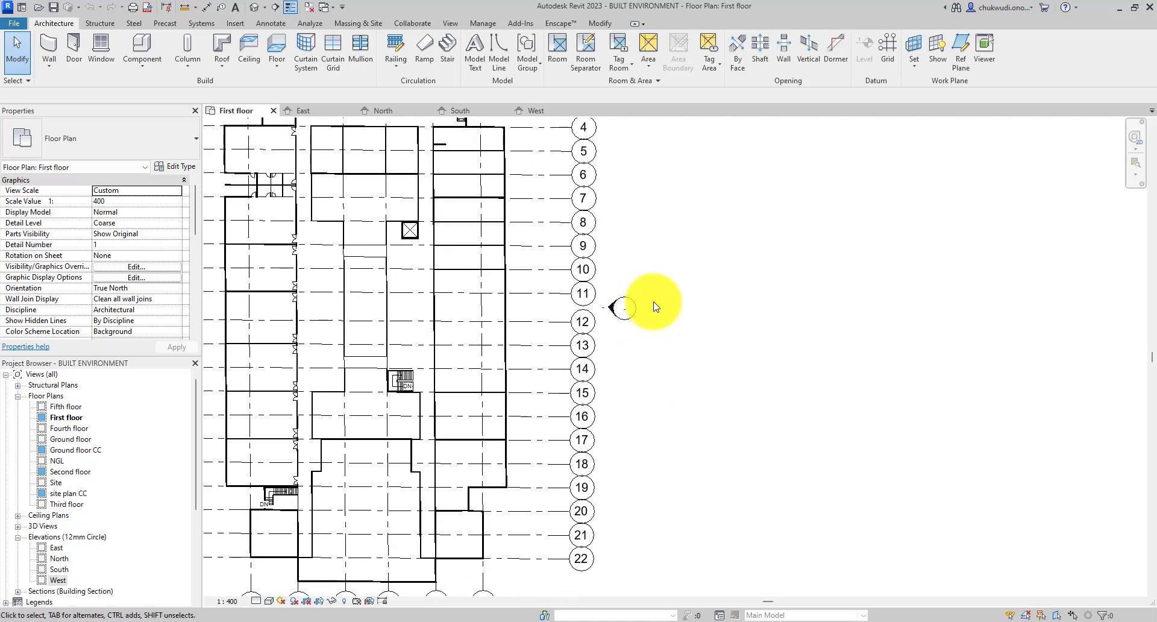
{"action": "scroll", "coordinate": [656, 307], "scroll_direction": "down", "scroll_amount": 4}
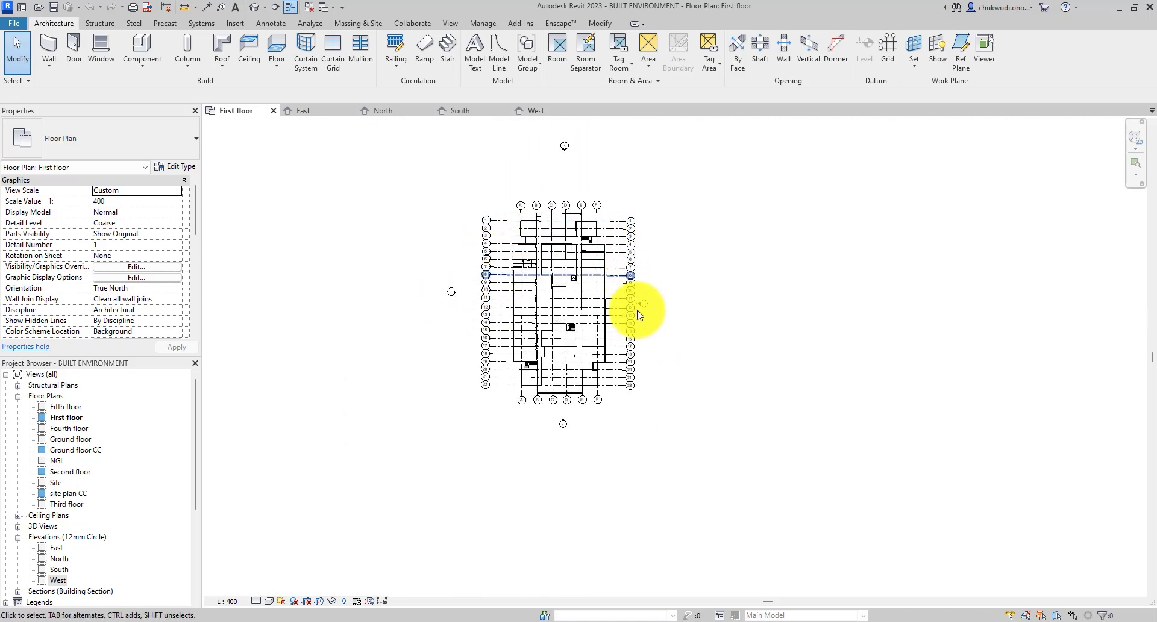
{"action": "scroll", "coordinate": [75, 531], "scroll_direction": "down", "scroll_amount": 2}
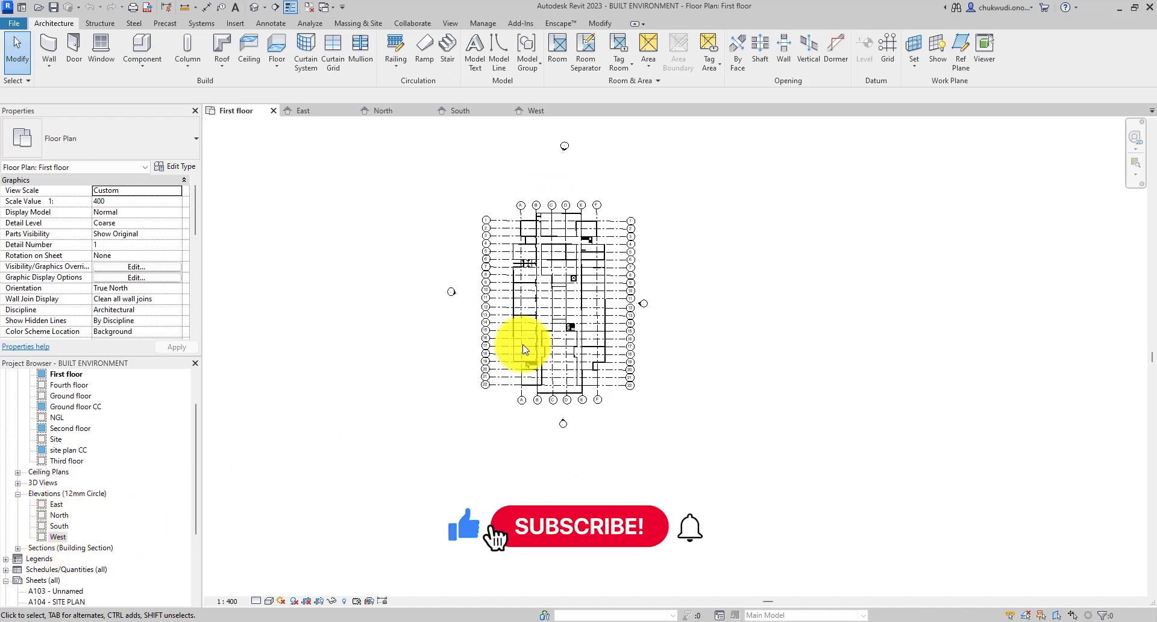
{"action": "scroll", "coordinate": [669, 313], "scroll_direction": "up", "scroll_amount": 4}
{"action": "scroll", "coordinate": [609, 300], "scroll_direction": "up", "scroll_amount": 2}
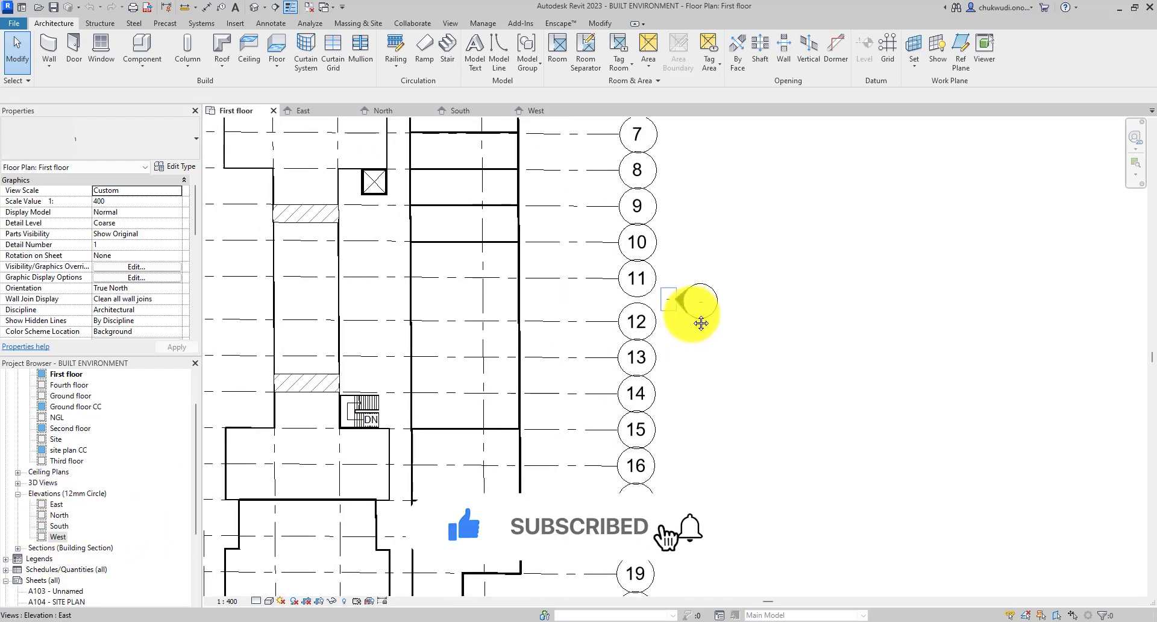
Select the East elevation marker's view arrow and examine its view line and far clip extent.
{"action": "left_click", "coordinate": [679, 301]}
{"action": "left_click", "coordinate": [704, 310]}
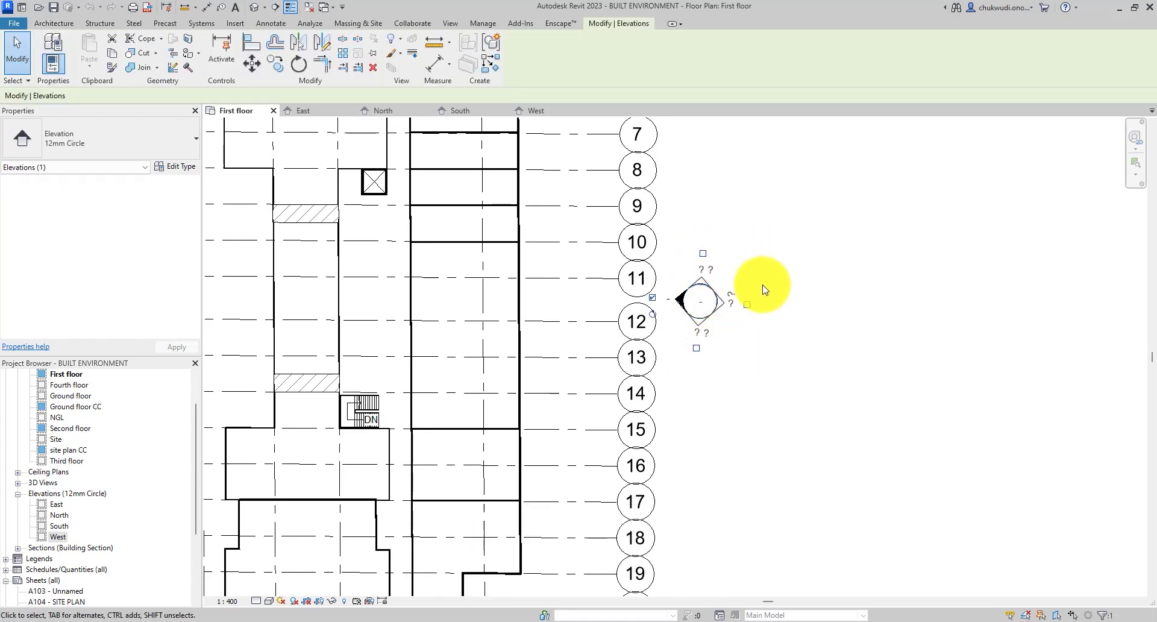
{"action": "left_click", "coordinate": [780, 302]}
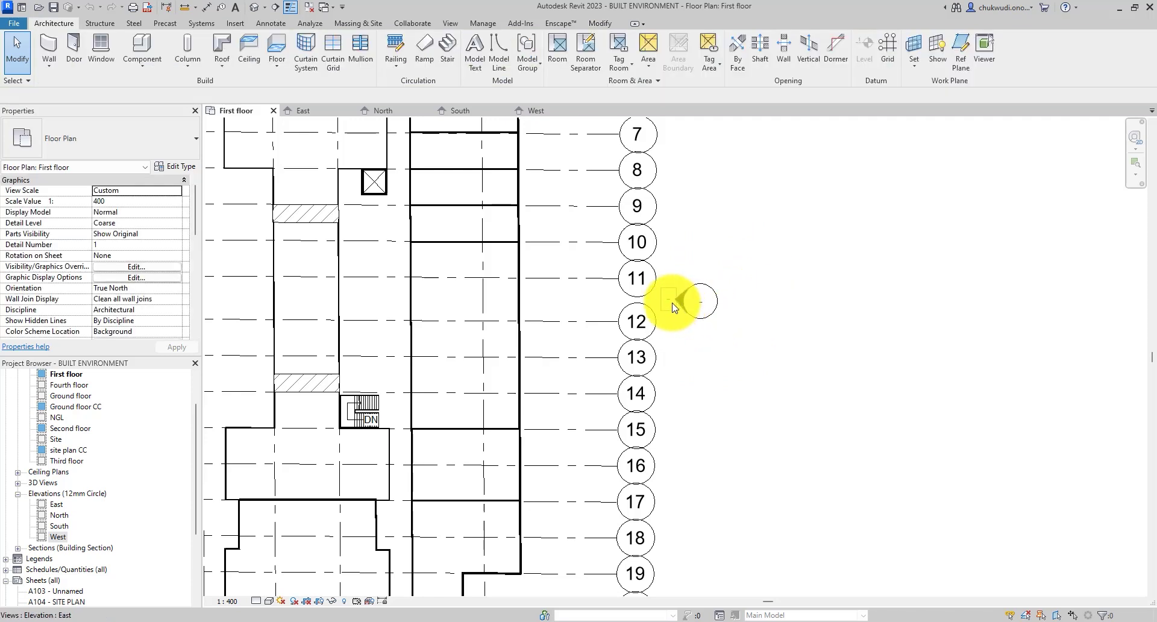
{"action": "left_click", "coordinate": [674, 307]}
{"action": "scroll", "coordinate": [679, 294], "scroll_direction": "down", "scroll_amount": 2}
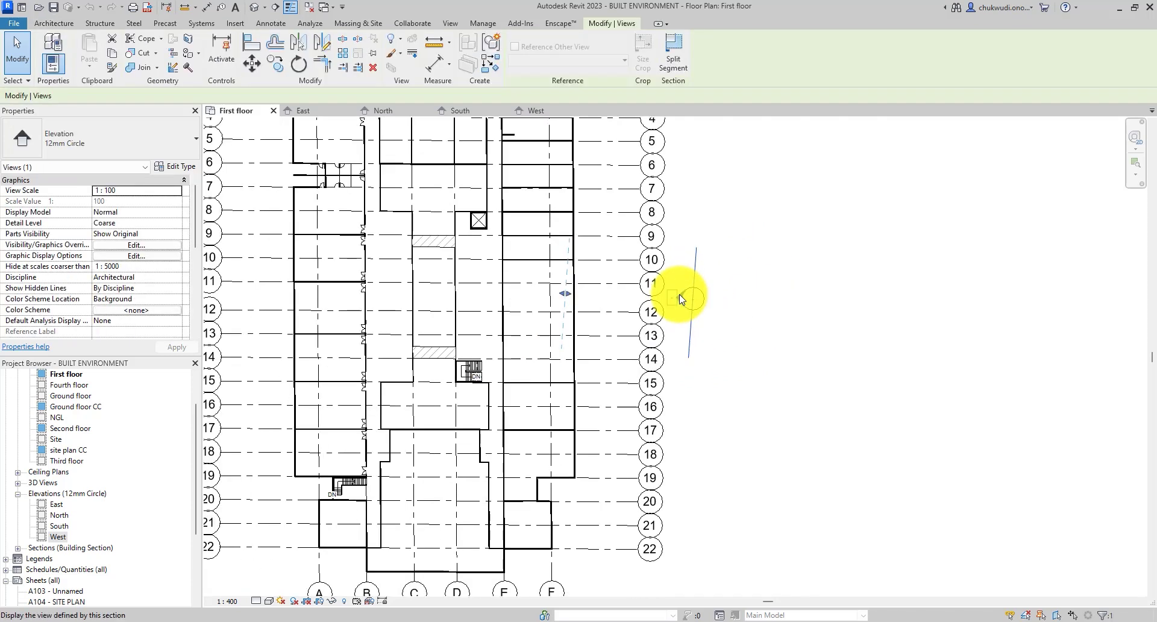
{"action": "scroll", "coordinate": [698, 277], "scroll_direction": "up", "scroll_amount": 4}
{"action": "scroll", "coordinate": [797, 290], "scroll_direction": "down", "scroll_amount": 3}
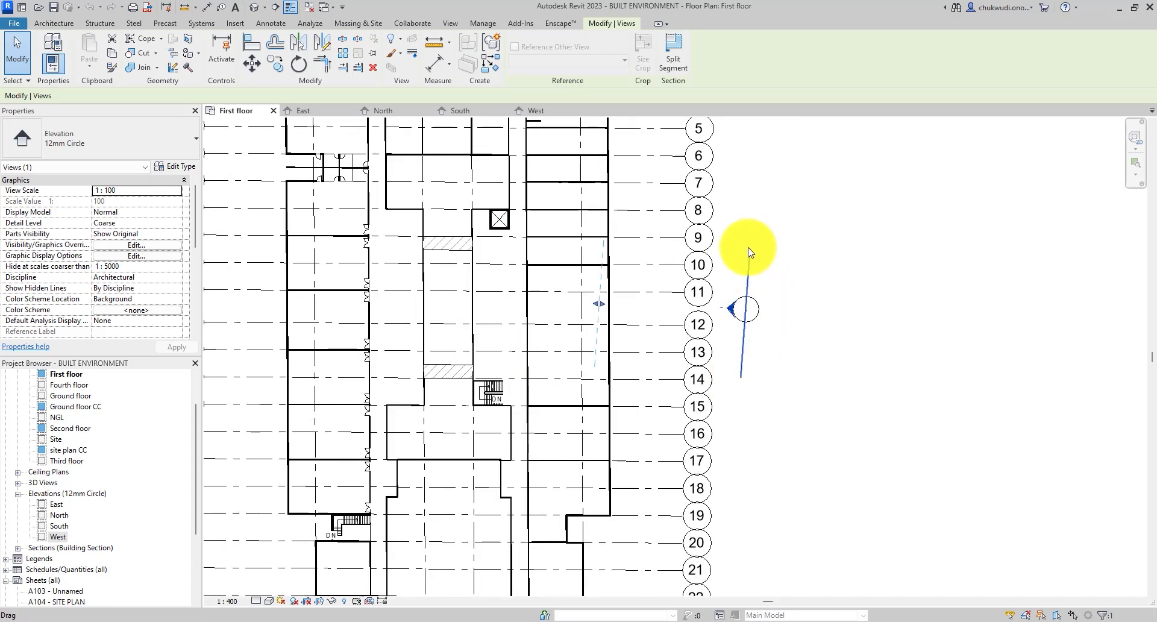
{"action": "scroll", "coordinate": [749, 252], "scroll_direction": "down", "scroll_amount": 2}
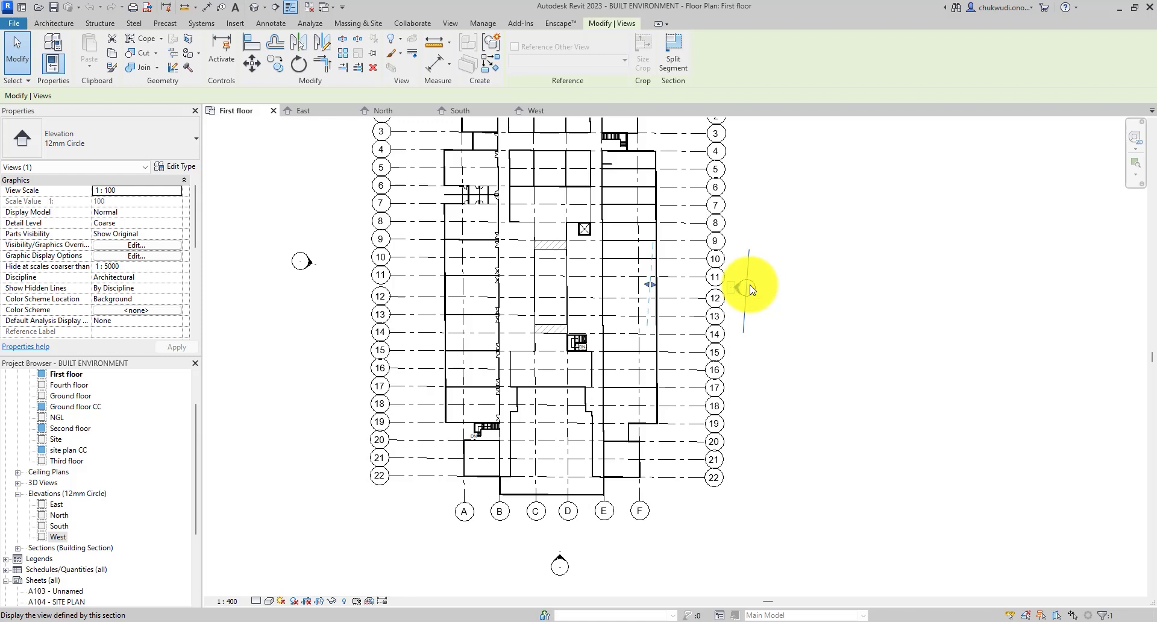
{"action": "scroll", "coordinate": [805, 260], "scroll_direction": "down", "scroll_amount": 2}
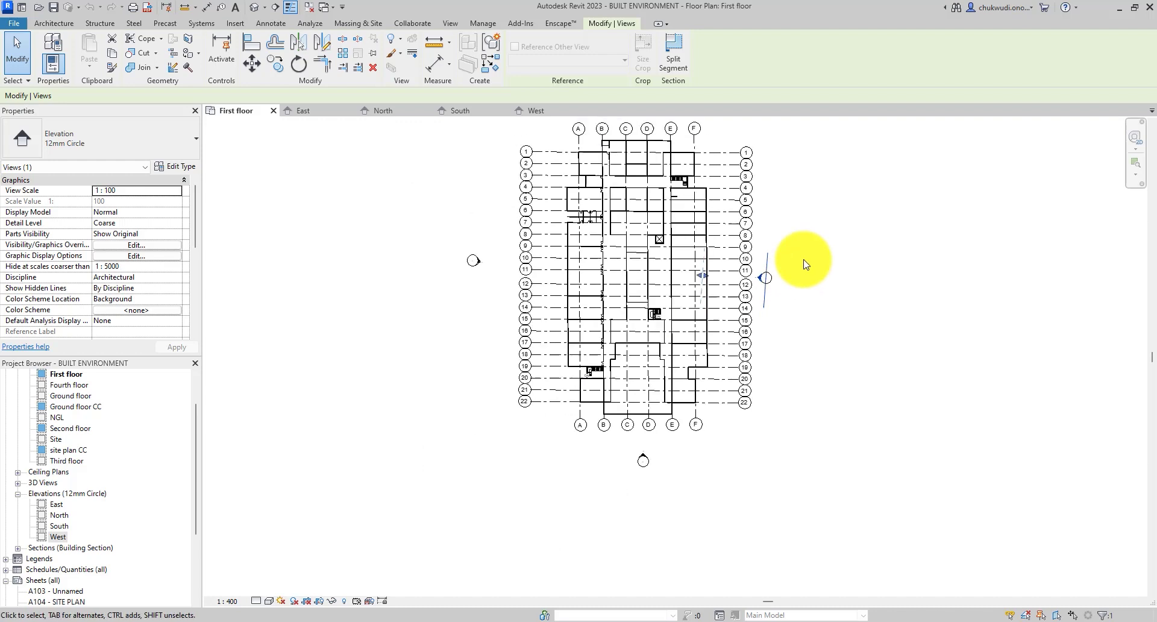
Select the West elevation marker's view arrow, examine its view line and far clip, and locate the North marker.
{"action": "scroll", "coordinate": [456, 264], "scroll_direction": "up", "scroll_amount": 3}
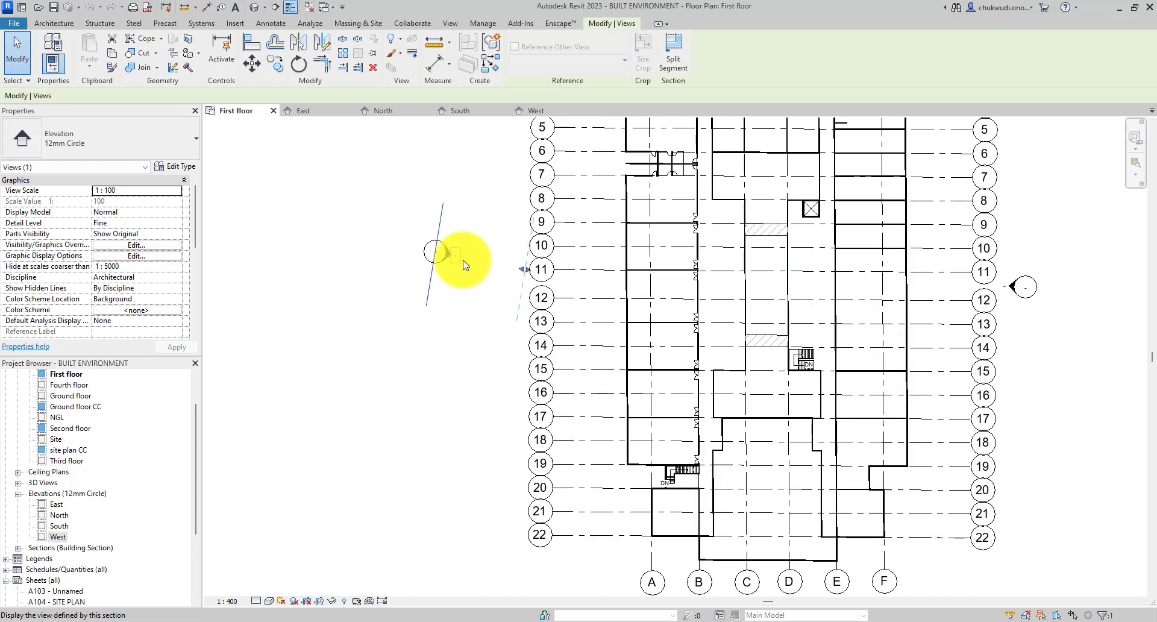
{"action": "scroll", "coordinate": [464, 264], "scroll_direction": "down", "scroll_amount": 5}
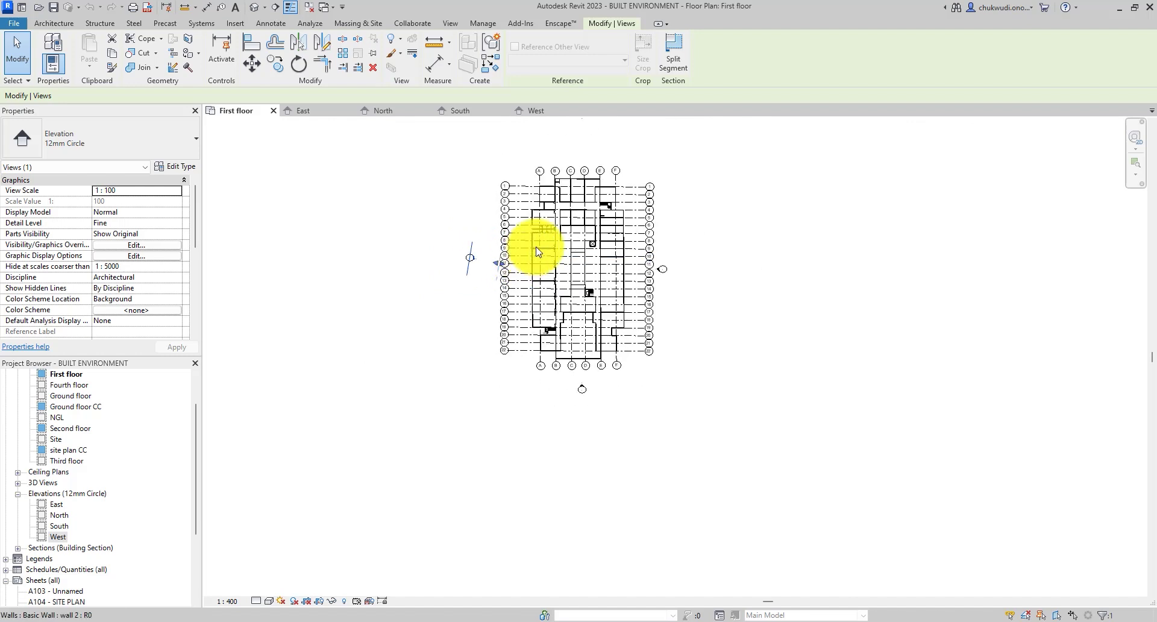
{"action": "middle_click_drag", "start_coordinate": [534, 245], "coordinate": [561, 313]}
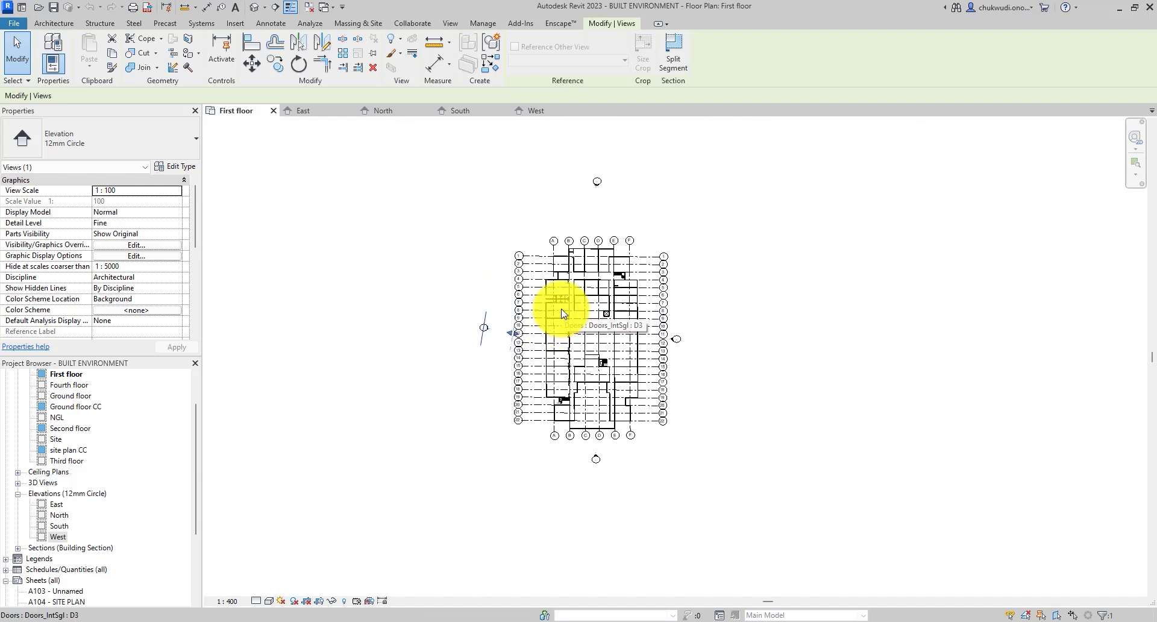
{"action": "scroll", "coordinate": [597, 189], "scroll_direction": "up", "scroll_amount": 3}
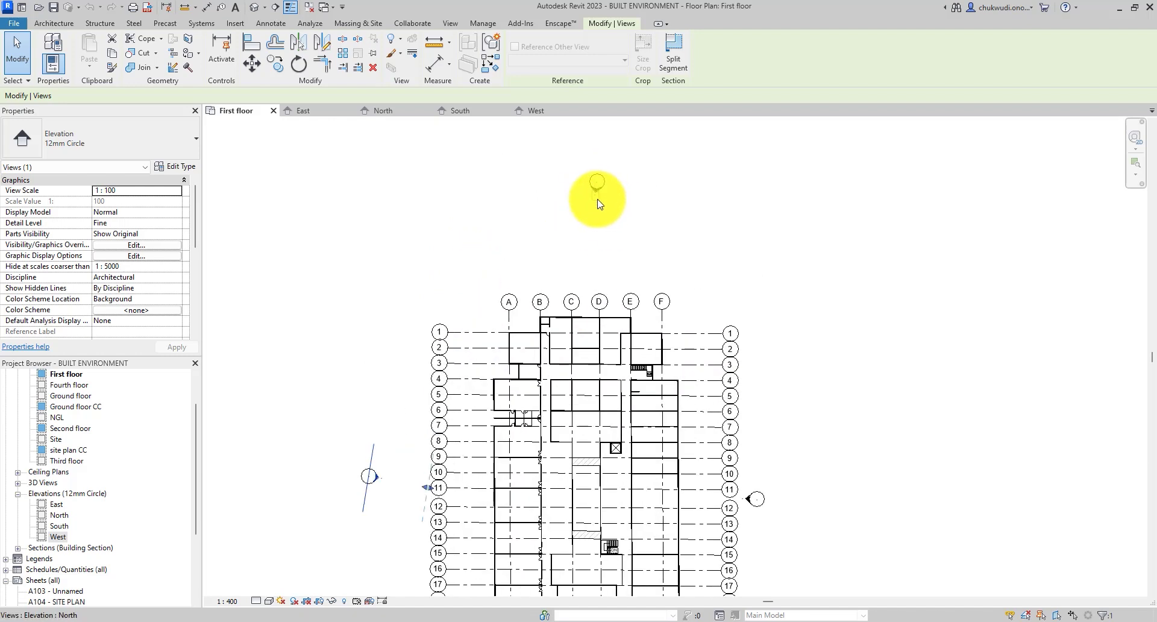
Select the North and South elevation markers' view arrows in turn and examine their view lines and far clip extents.
{"action": "left_click", "coordinate": [599, 202]}
{"action": "scroll", "coordinate": [615, 198], "scroll_direction": "down", "scroll_amount": 4}
{"action": "scroll", "coordinate": [607, 366], "scroll_direction": "up", "scroll_amount": 3}
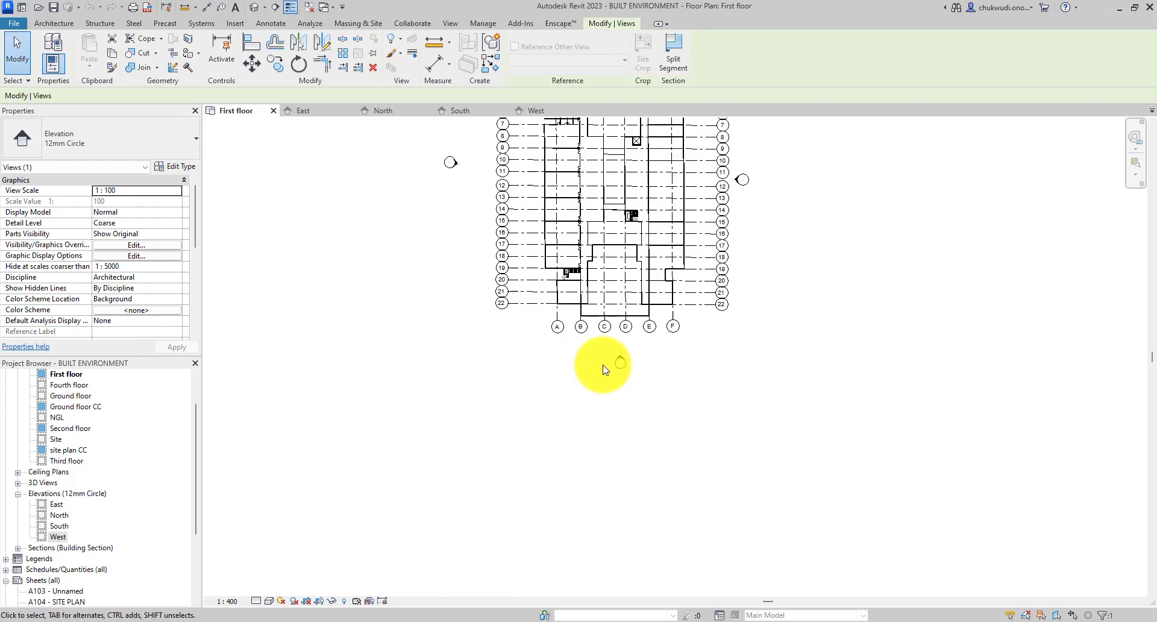
{"action": "left_click", "coordinate": [618, 359]}
{"action": "scroll", "coordinate": [688, 354], "scroll_direction": "down", "scroll_amount": 2}
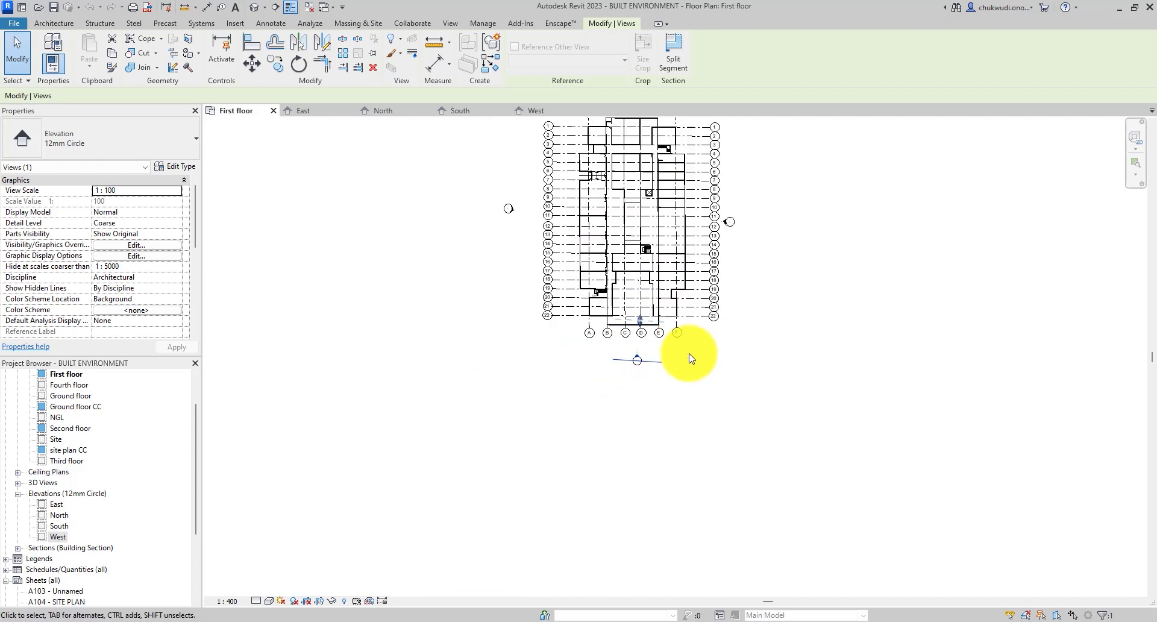
{"action": "scroll", "coordinate": [746, 268], "scroll_direction": "up", "scroll_amount": 2}
Select the East elevation marker's view arrow and examine where its far clip lies relative to the building's eastern outer wall.
{"action": "left_click", "coordinate": [693, 277]}
{"action": "scroll", "coordinate": [685, 265], "scroll_direction": "up", "scroll_amount": 2}
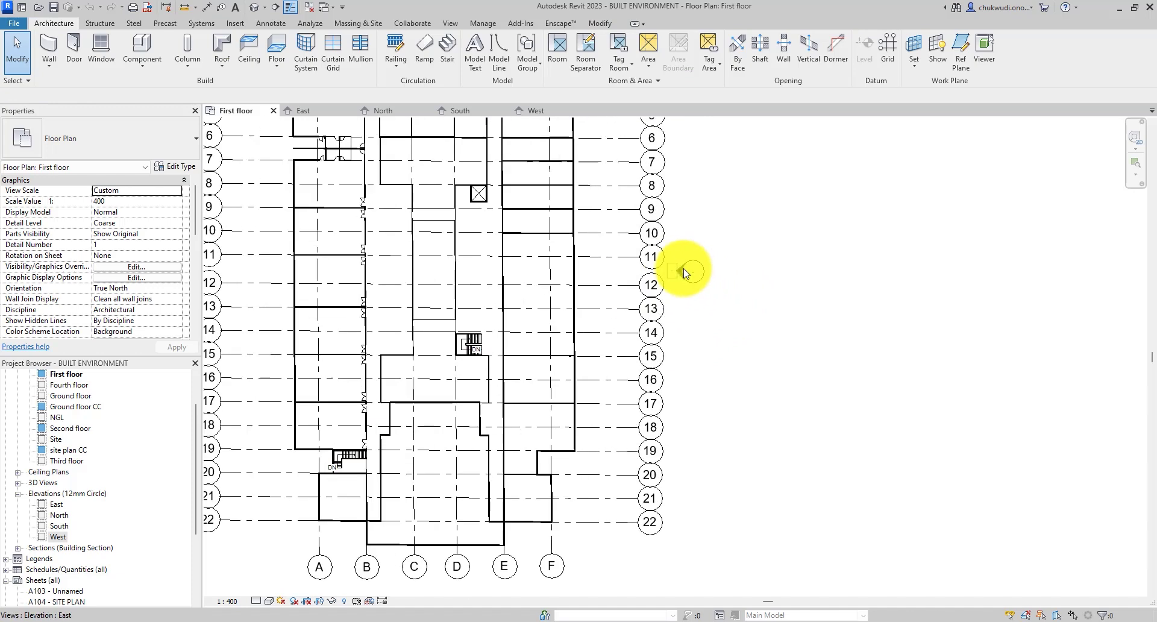
{"action": "left_click_drag", "start_coordinate": [680, 272], "coordinate": [569, 265]}
{"action": "scroll", "coordinate": [568, 254], "scroll_direction": "up", "scroll_amount": 2}
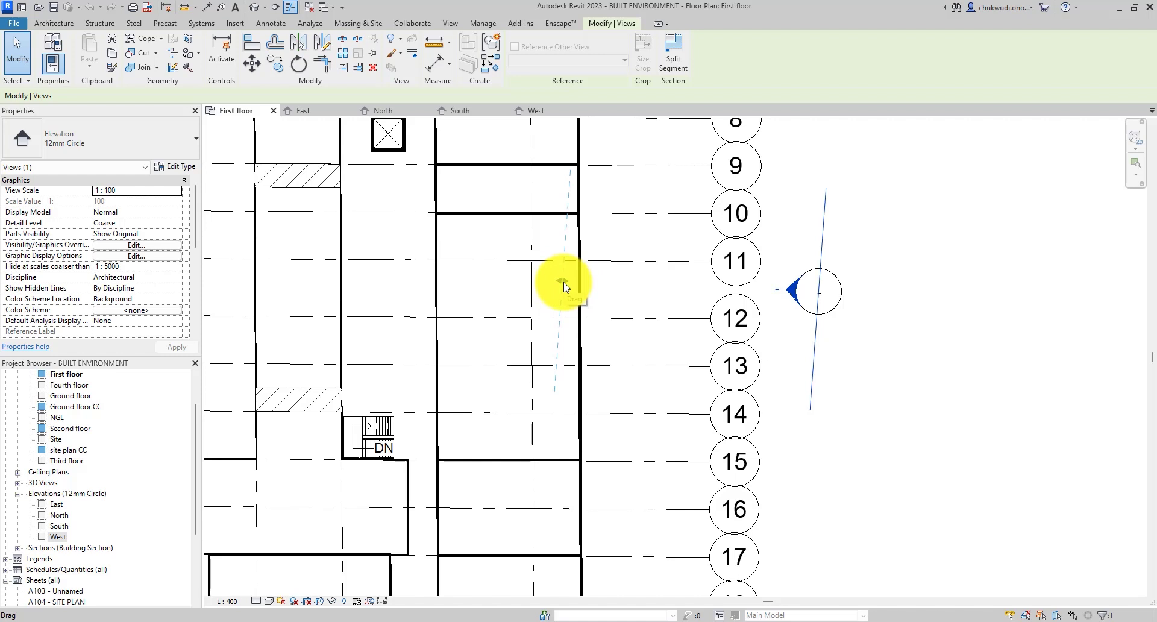
{"action": "scroll", "coordinate": [565, 286], "scroll_direction": "down", "scroll_amount": 3}
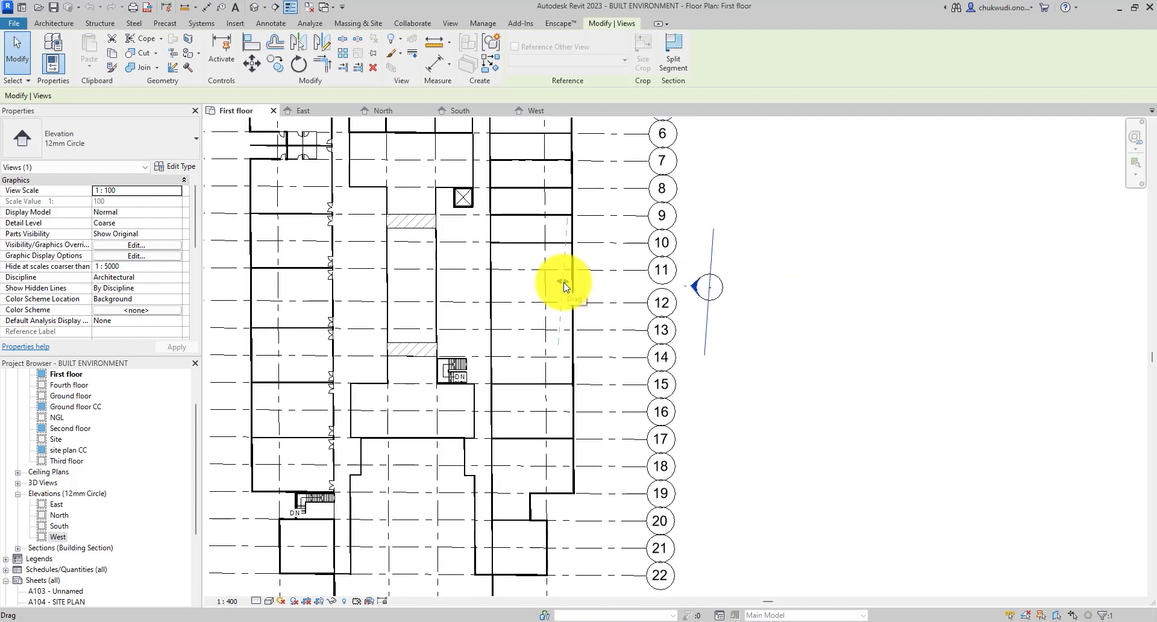
{"action": "scroll", "coordinate": [563, 282], "scroll_direction": "down", "scroll_amount": 2}
{"action": "scroll", "coordinate": [563, 282], "scroll_direction": "up", "scroll_amount": 4}
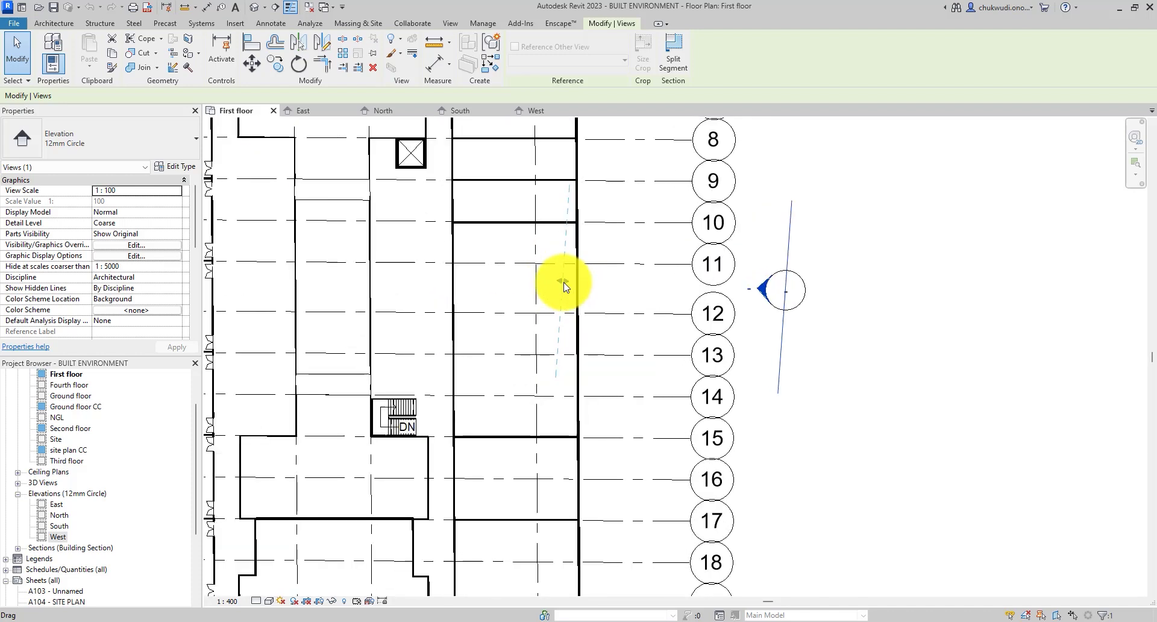
{"action": "scroll", "coordinate": [674, 289], "scroll_direction": "down", "scroll_amount": 1}
{"action": "scroll", "coordinate": [674, 290], "scroll_direction": "down", "scroll_amount": 2}
{"action": "scroll", "coordinate": [700, 289], "scroll_direction": "down", "scroll_amount": 1}
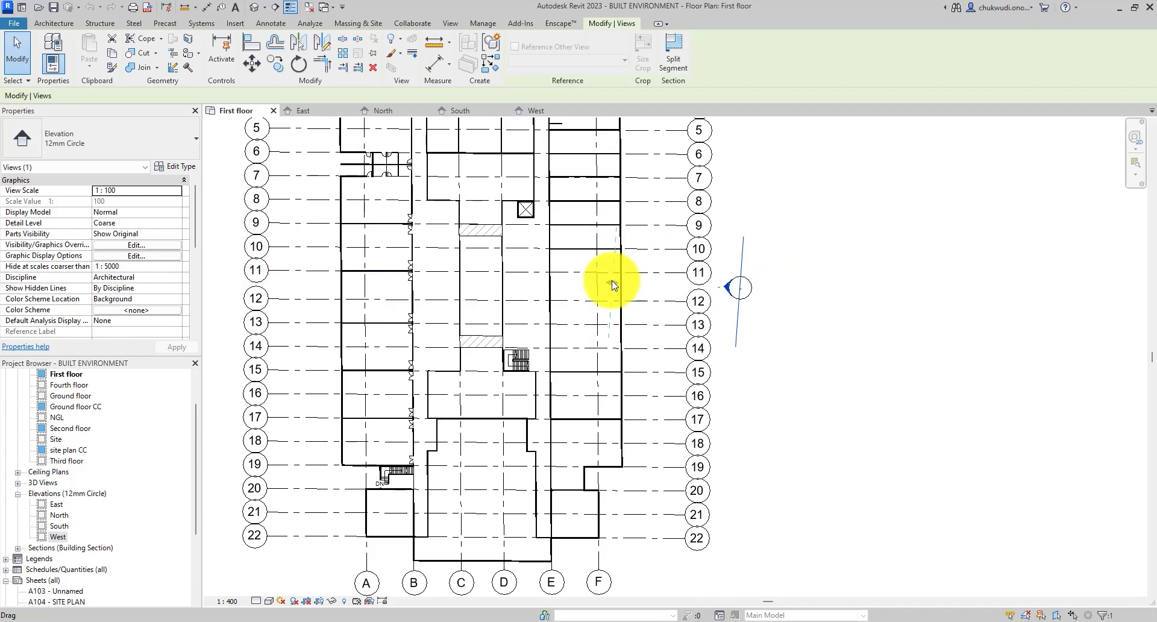
{"action": "scroll", "coordinate": [679, 291], "scroll_direction": "down", "scroll_amount": 3}
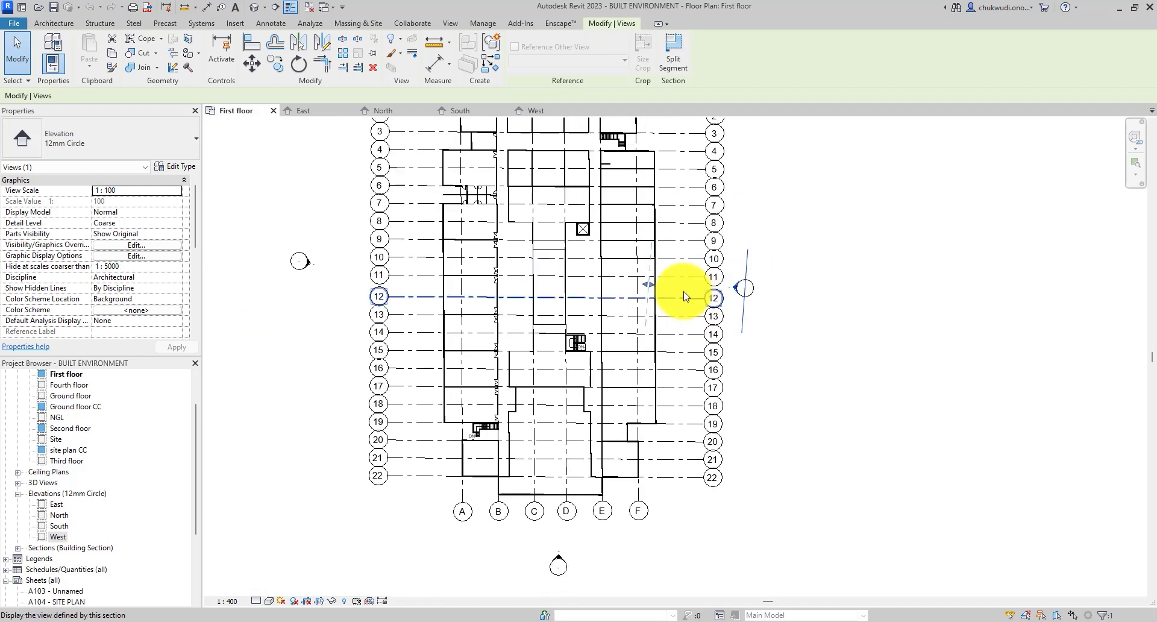
Open the East elevation from its plan marker and examine which walls it shows.
{"action": "left_click", "coordinate": [754, 302]}
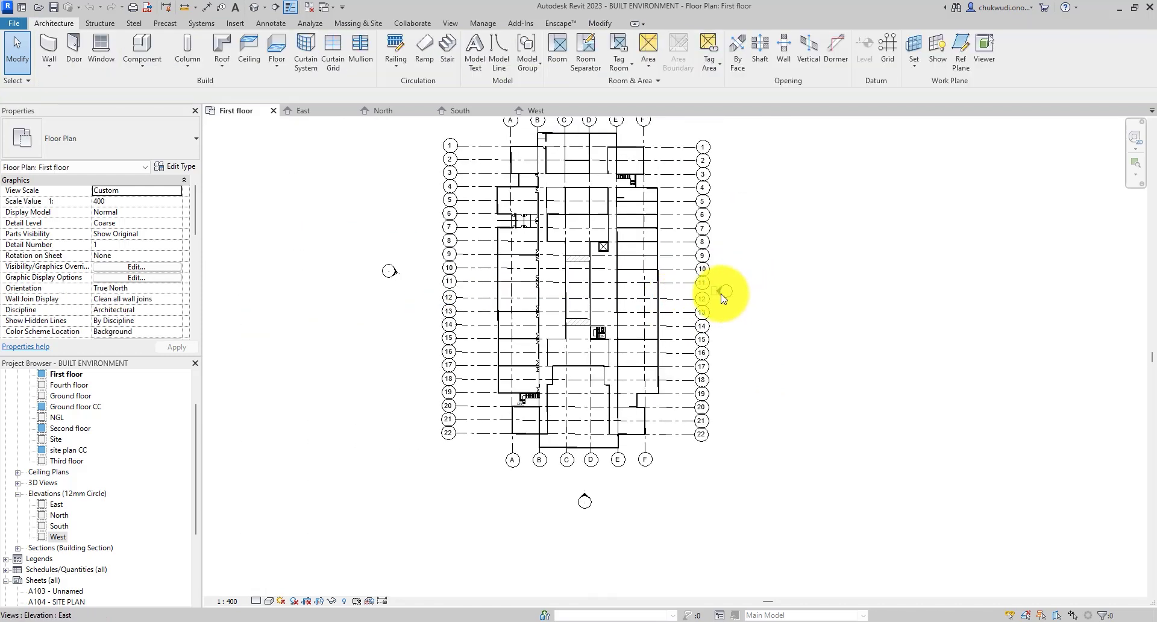
{"action": "double_click", "coordinate": [733, 294]}
{"action": "scroll", "coordinate": [609, 308], "scroll_direction": "up", "scroll_amount": 3}
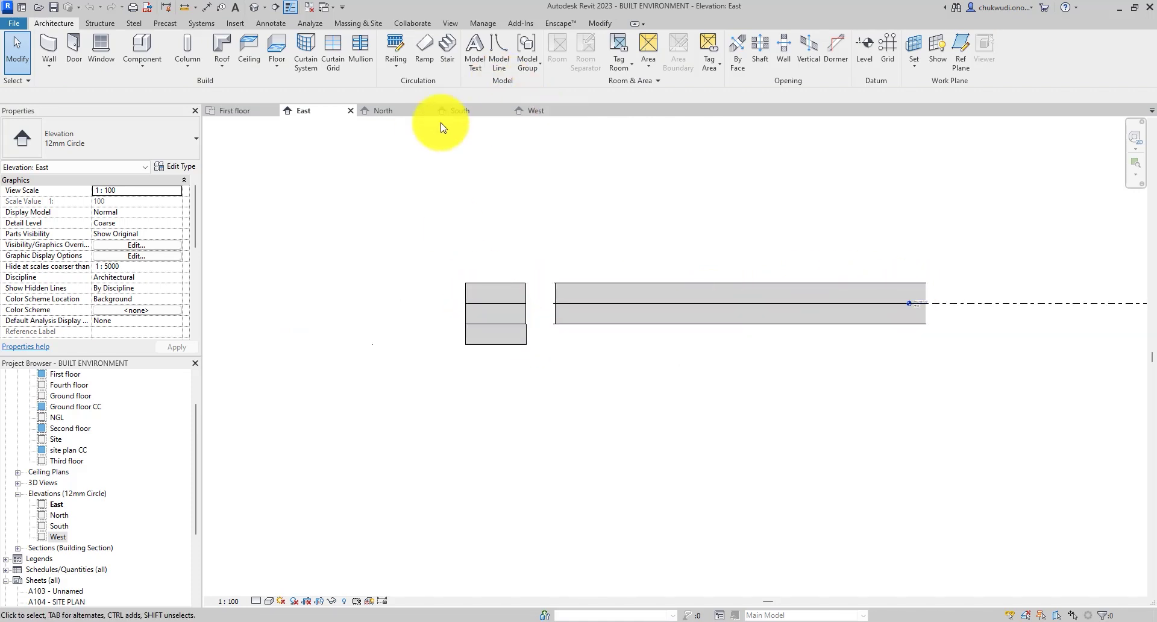
Return to the First floor plan, select the East marker and compare its far clip with the long eastern wall.
{"action": "left_click", "coordinate": [238, 111]}
{"action": "scroll", "coordinate": [712, 286], "scroll_direction": "up", "scroll_amount": 3}
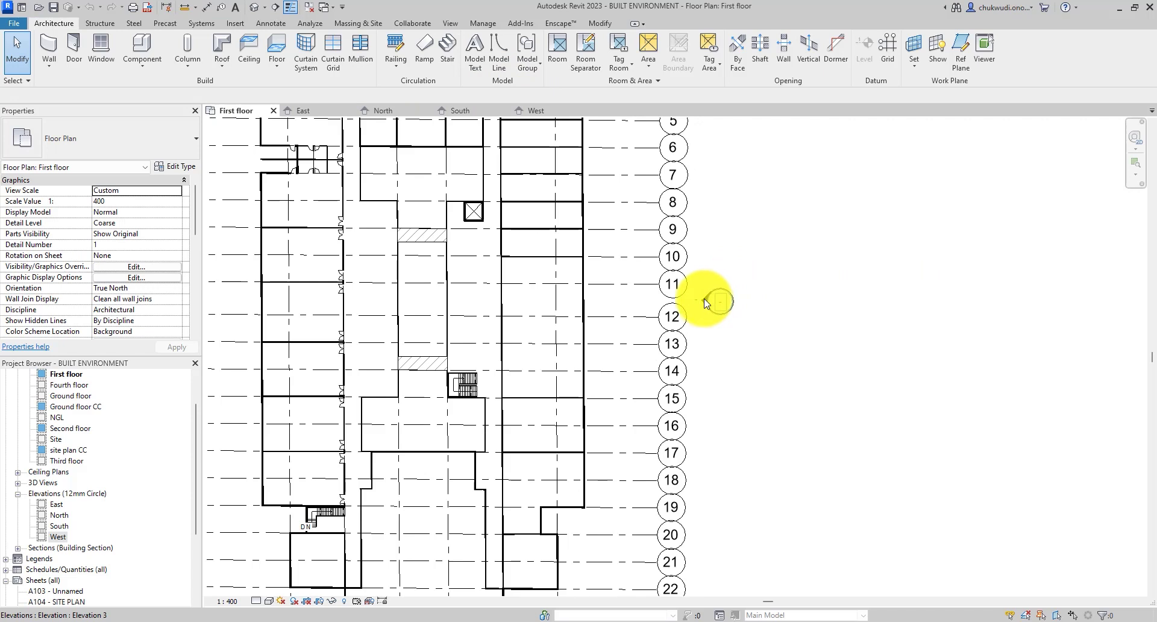
{"action": "left_click", "coordinate": [721, 300]}
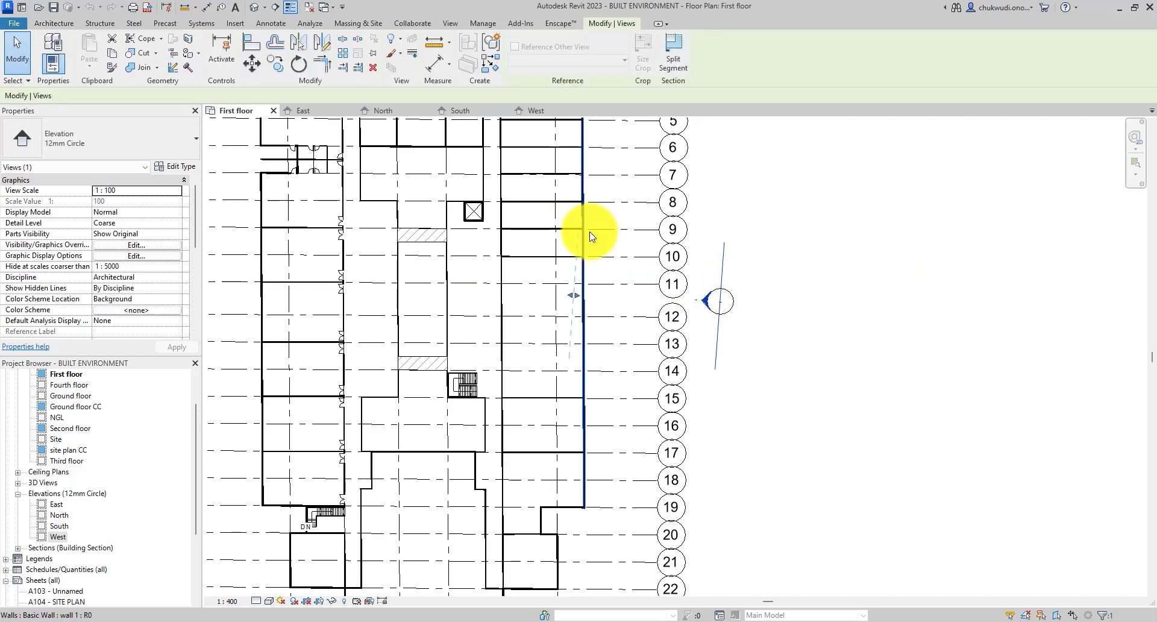
{"action": "scroll", "coordinate": [589, 231], "scroll_direction": "down", "scroll_amount": 2}
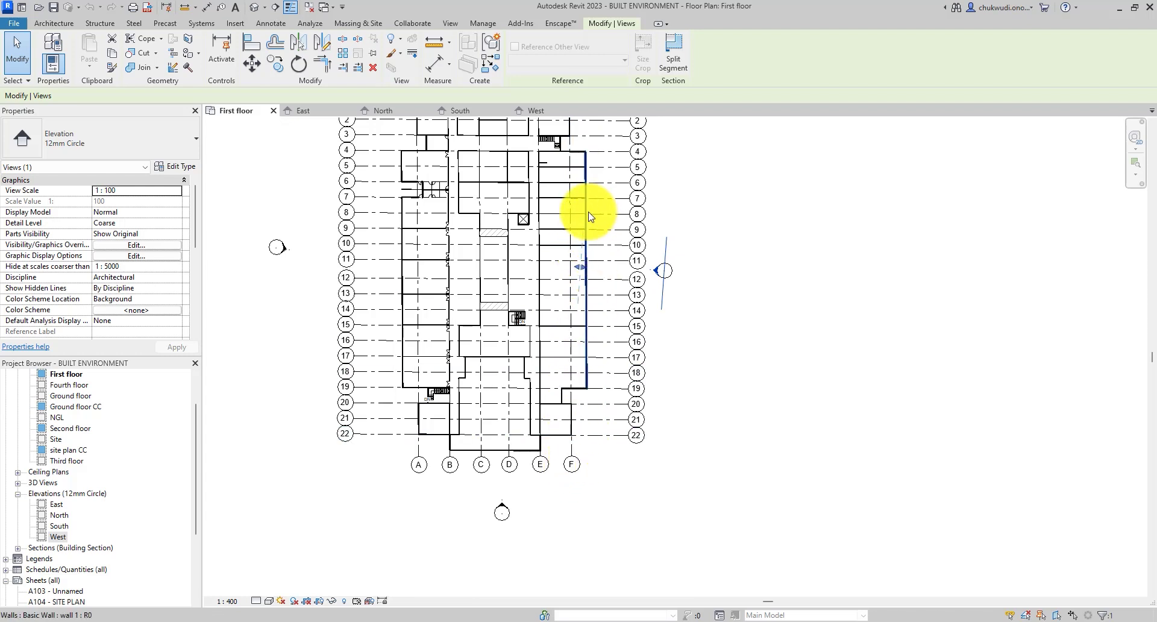
Check the East elevation again, then reselect its marker in the First floor plan and review the clip extent against the whole building.
{"action": "double_click", "coordinate": [658, 275]}
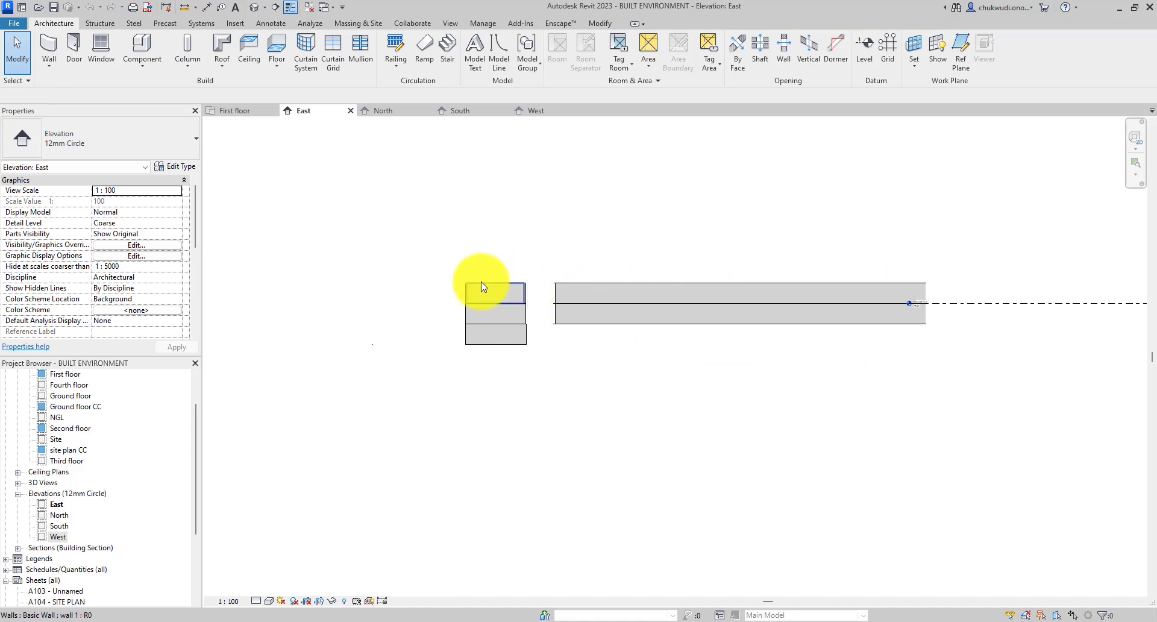
{"action": "left_click", "coordinate": [247, 117]}
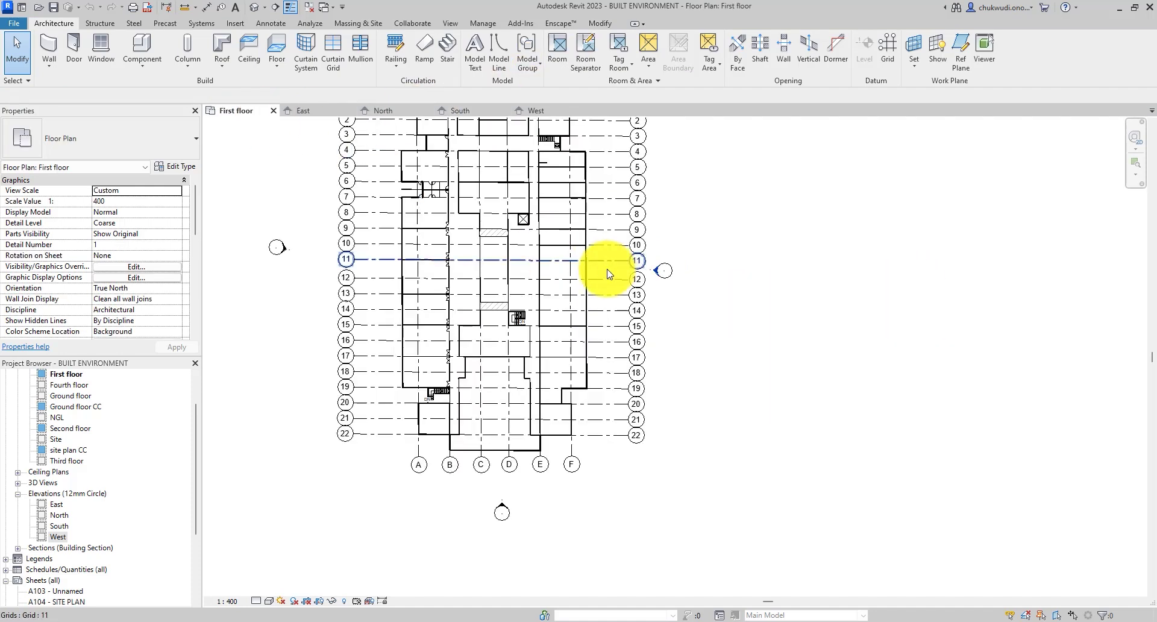
{"action": "left_click", "coordinate": [657, 271]}
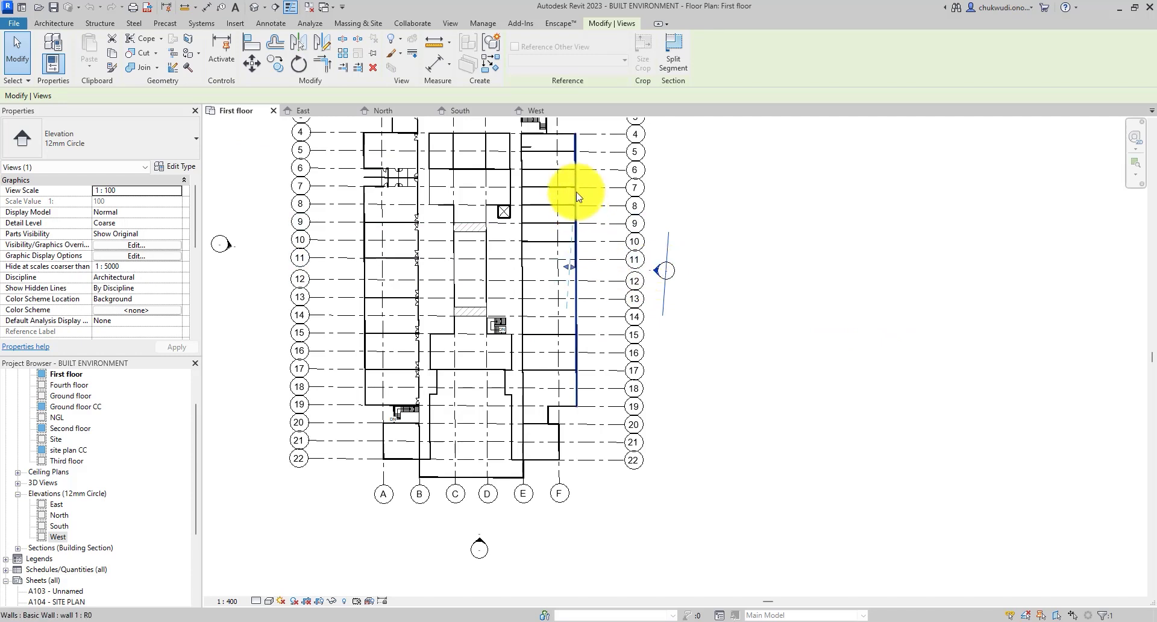
{"action": "scroll", "coordinate": [575, 190], "scroll_direction": "down", "scroll_amount": 2}
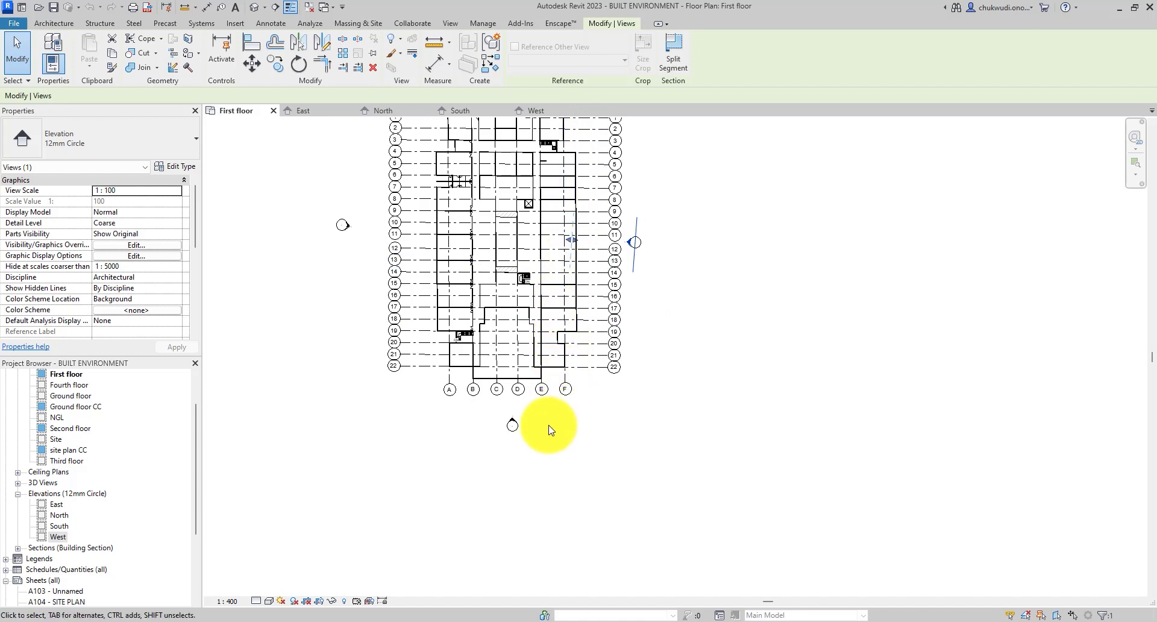
{"action": "scroll", "coordinate": [608, 410], "scroll_direction": "down", "scroll_amount": 4}
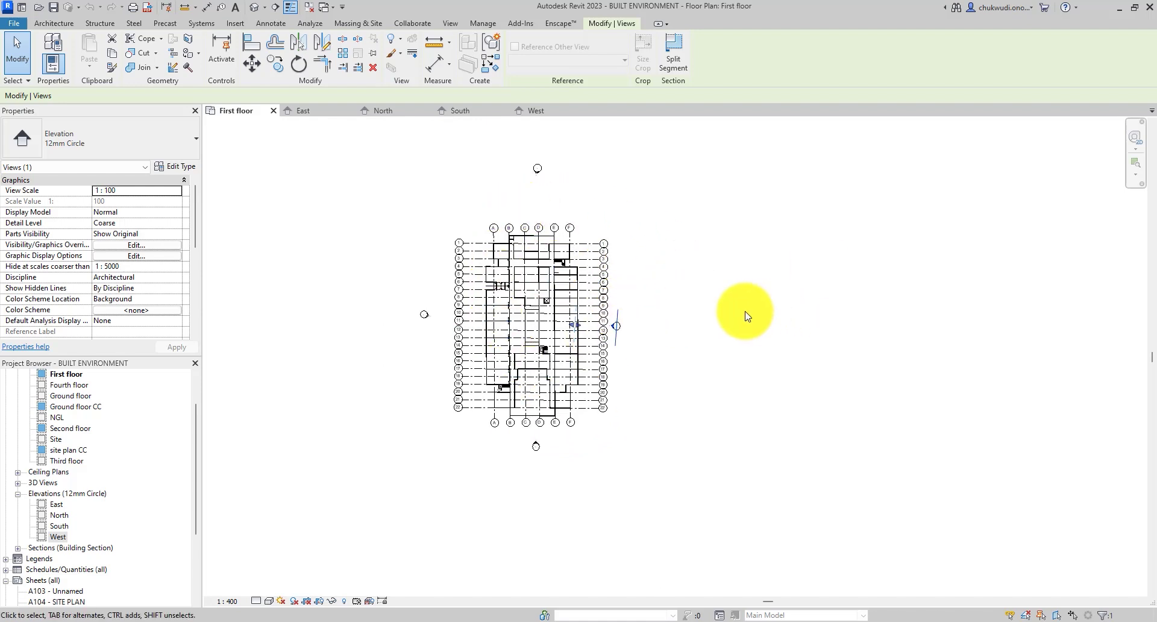
{"action": "scroll", "coordinate": [747, 316], "scroll_direction": "up", "scroll_amount": 1}
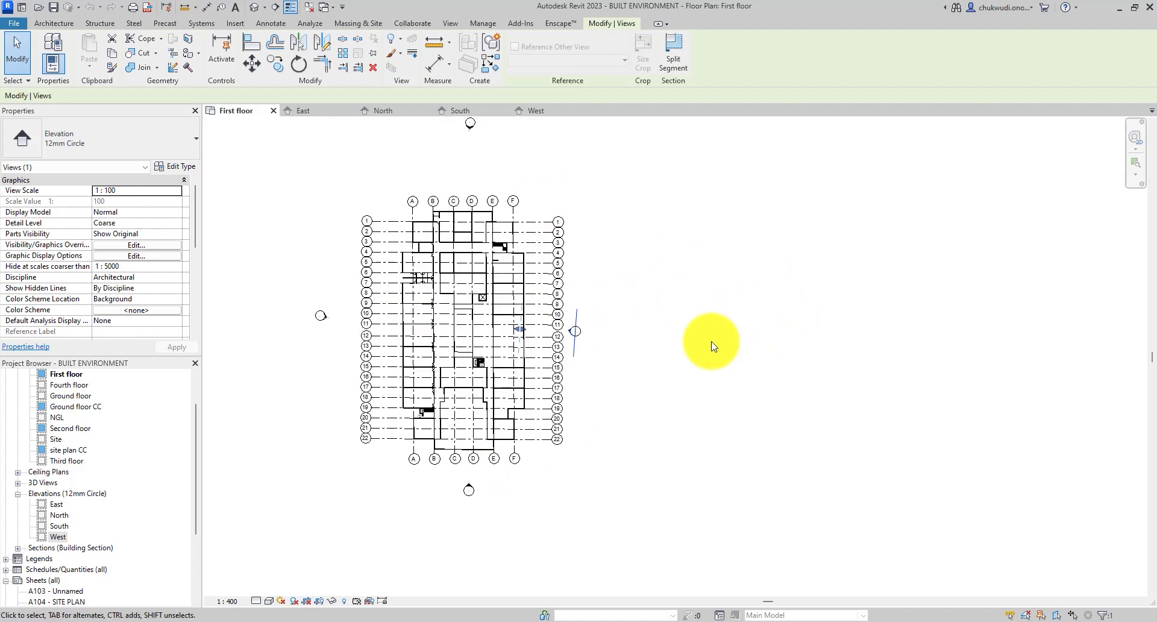
Deselect the East marker and examine the placement of all four elevation markers around the First floor plan.
{"action": "left_click", "coordinate": [635, 342]}
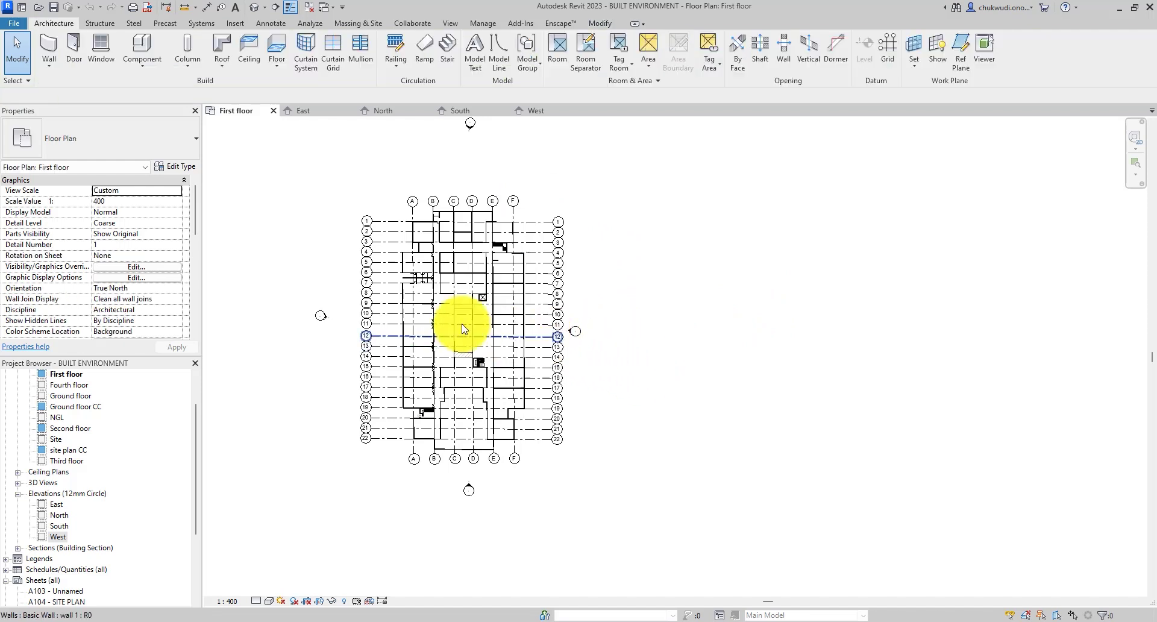
{"action": "scroll", "coordinate": [322, 316], "scroll_direction": "up", "scroll_amount": 2}
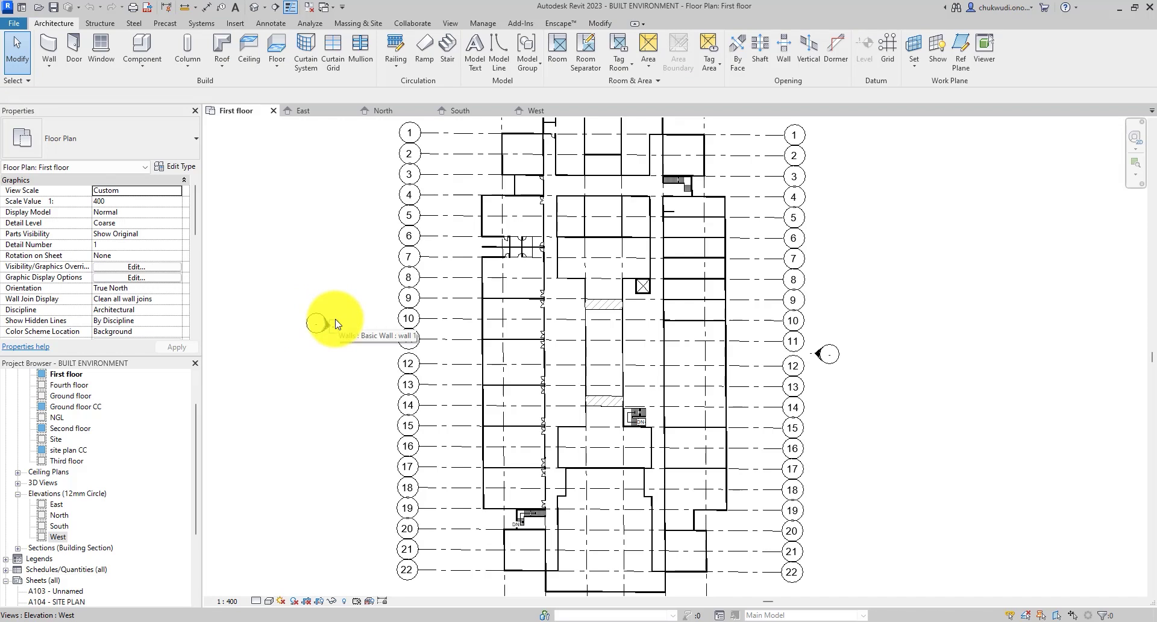
{"action": "scroll", "coordinate": [335, 324], "scroll_direction": "down", "scroll_amount": 2}
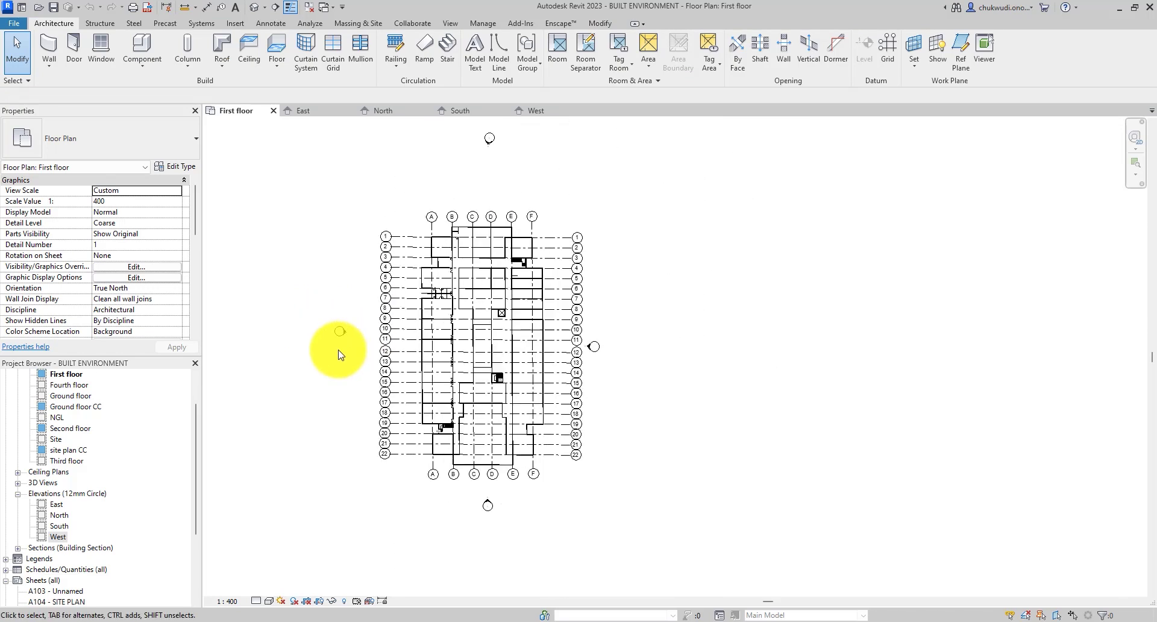
{"action": "scroll", "coordinate": [623, 329], "scroll_direction": "down", "scroll_amount": 1}
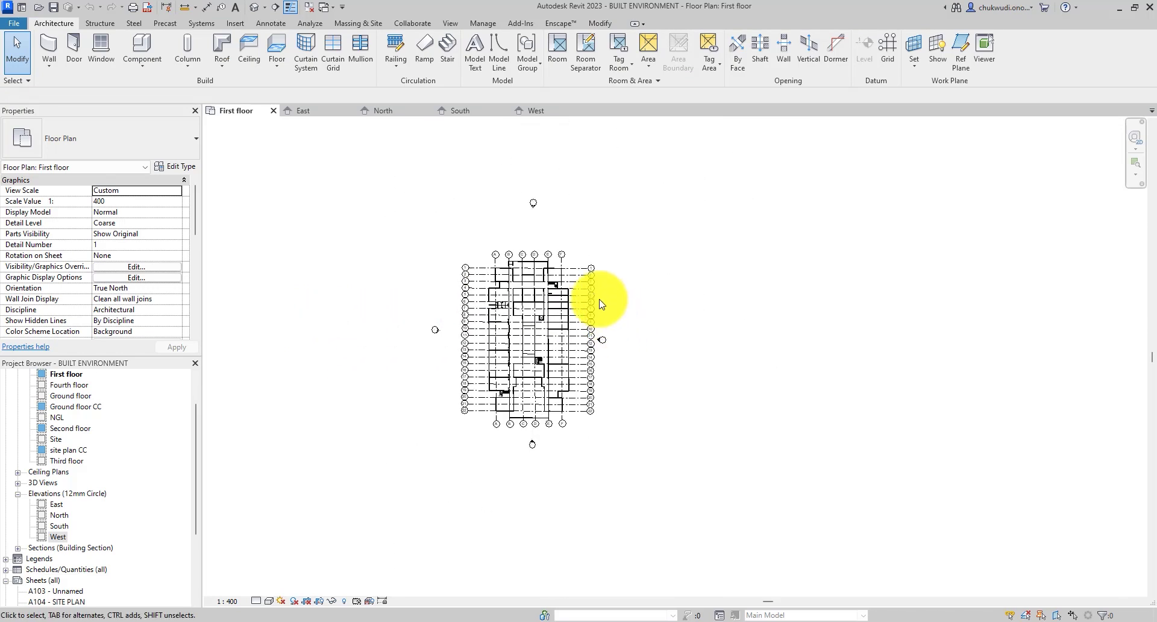
{"action": "scroll", "coordinate": [538, 200], "scroll_direction": "up", "scroll_amount": 2}
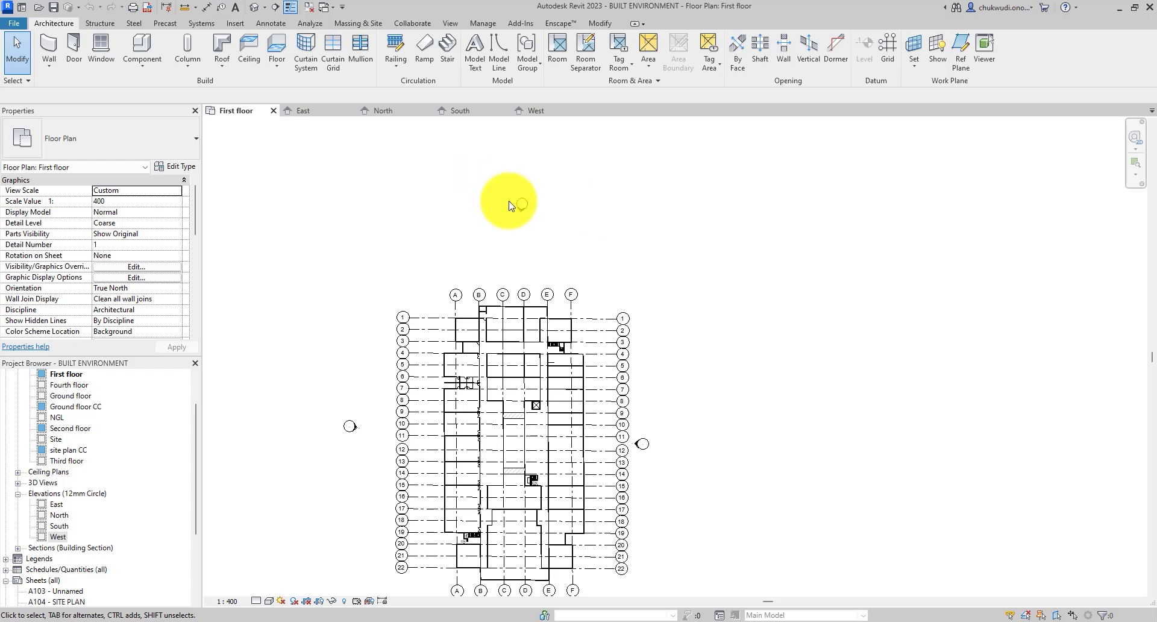
Select all instances of the elevation marker in the entire project, starting from the North marker, and delete them.
{"action": "left_click", "coordinate": [524, 206]}
{"action": "right_click", "coordinate": [524, 205]}
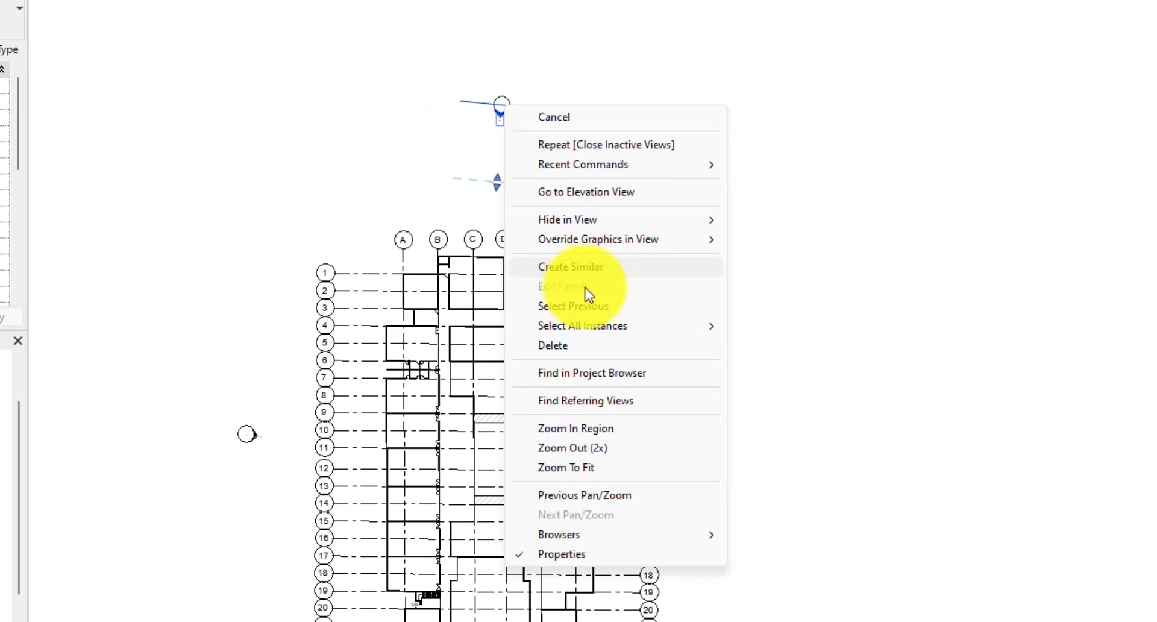
{"action": "mouse_move", "coordinate": [603, 327]}
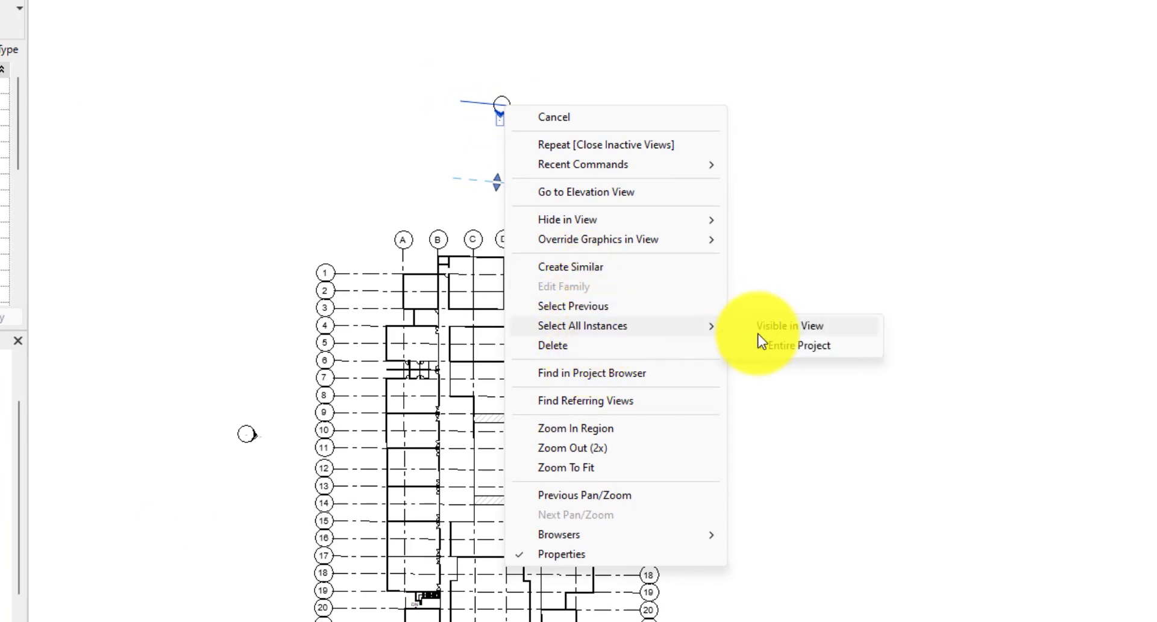
{"action": "left_click", "coordinate": [768, 345]}
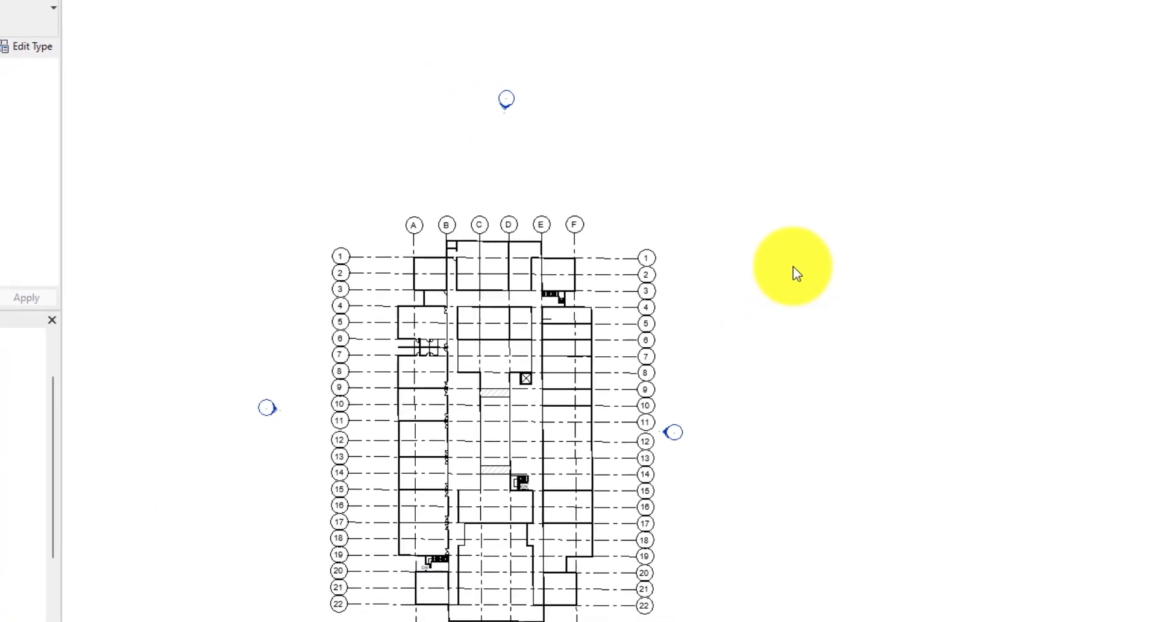
{"action": "scroll", "coordinate": [727, 326], "scroll_direction": "down", "scroll_amount": 3}
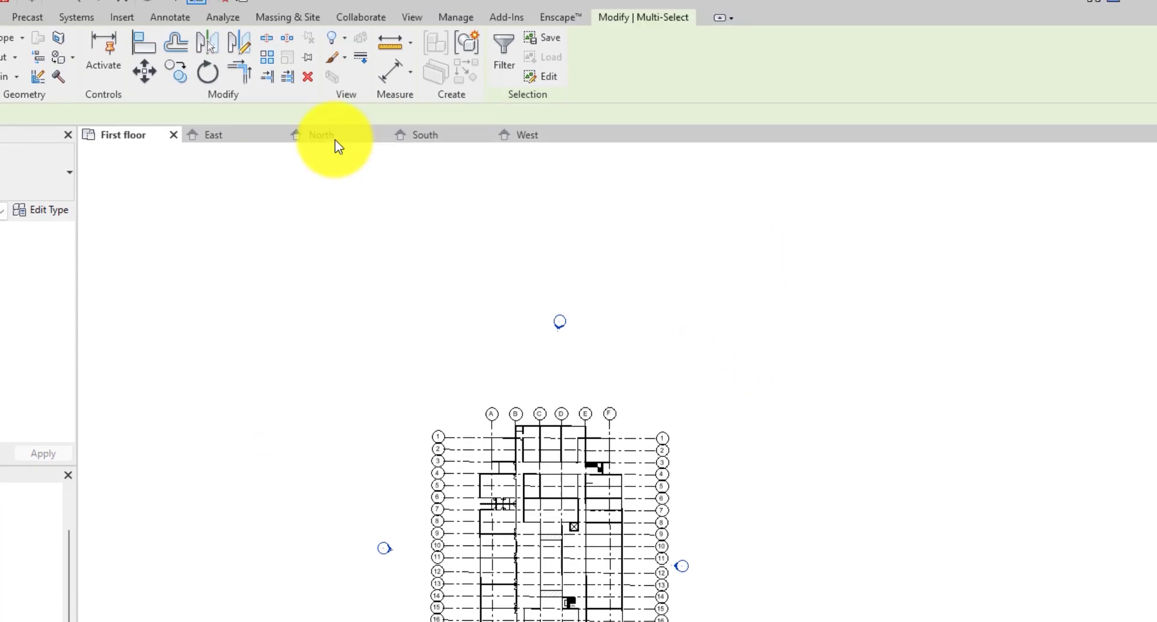
{"action": "left_click", "coordinate": [307, 76]}
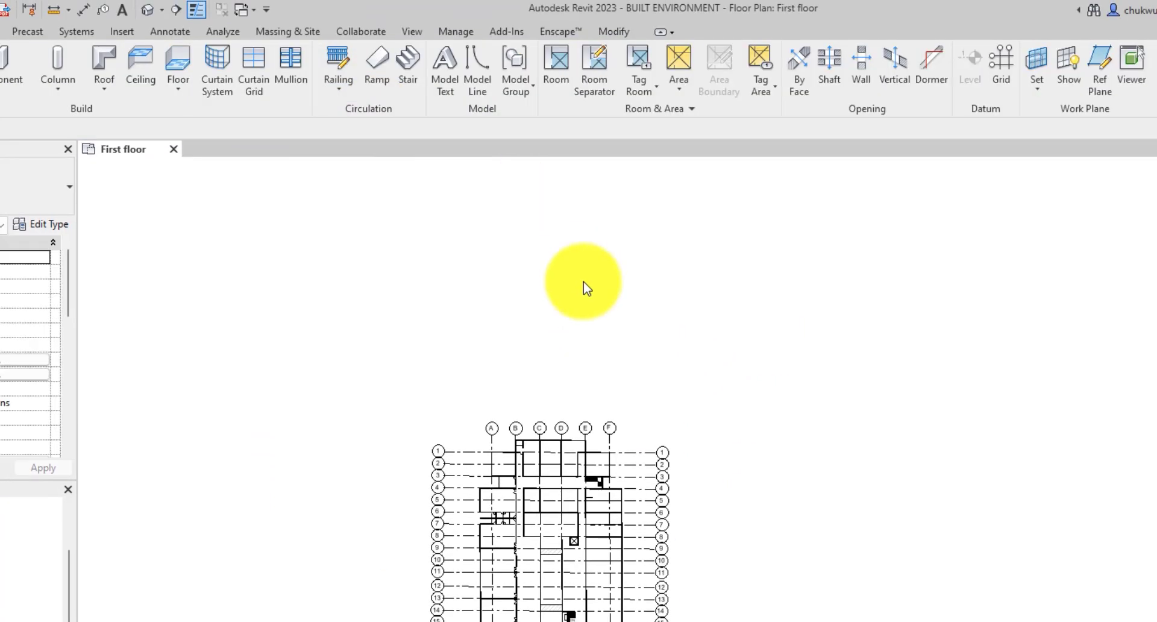
{"action": "scroll", "coordinate": [584, 280], "scroll_direction": "down", "scroll_amount": 3}
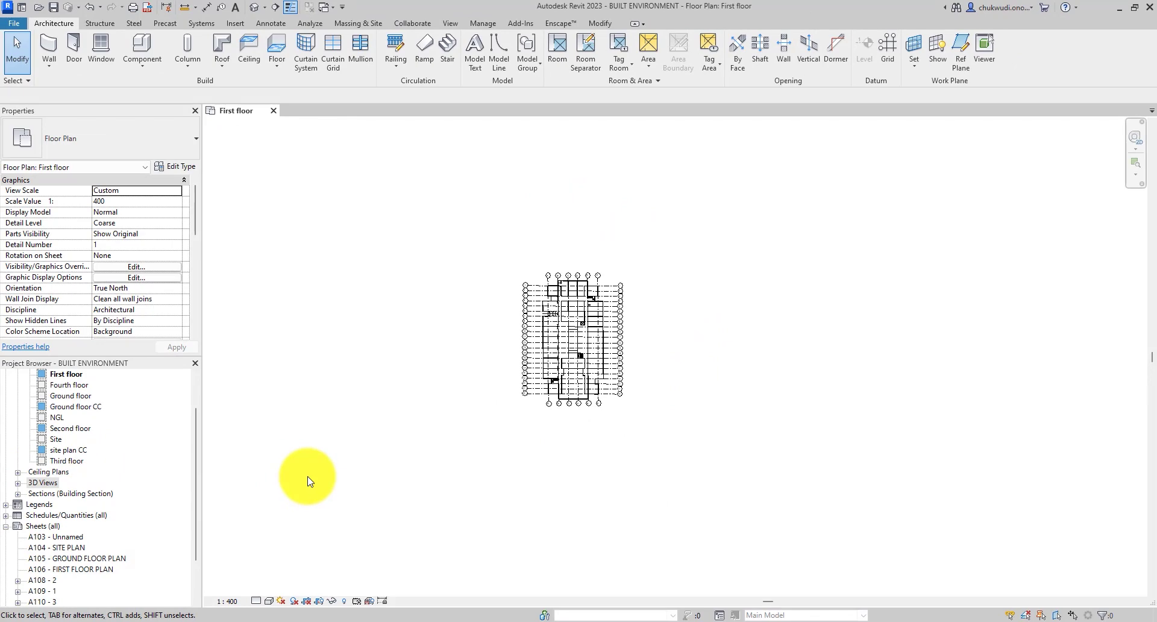
Start the Elevation command and place a marker east of the building beside grids 11 and 12, facing the building.
{"action": "scroll", "coordinate": [568, 405], "scroll_direction": "up", "scroll_amount": 4}
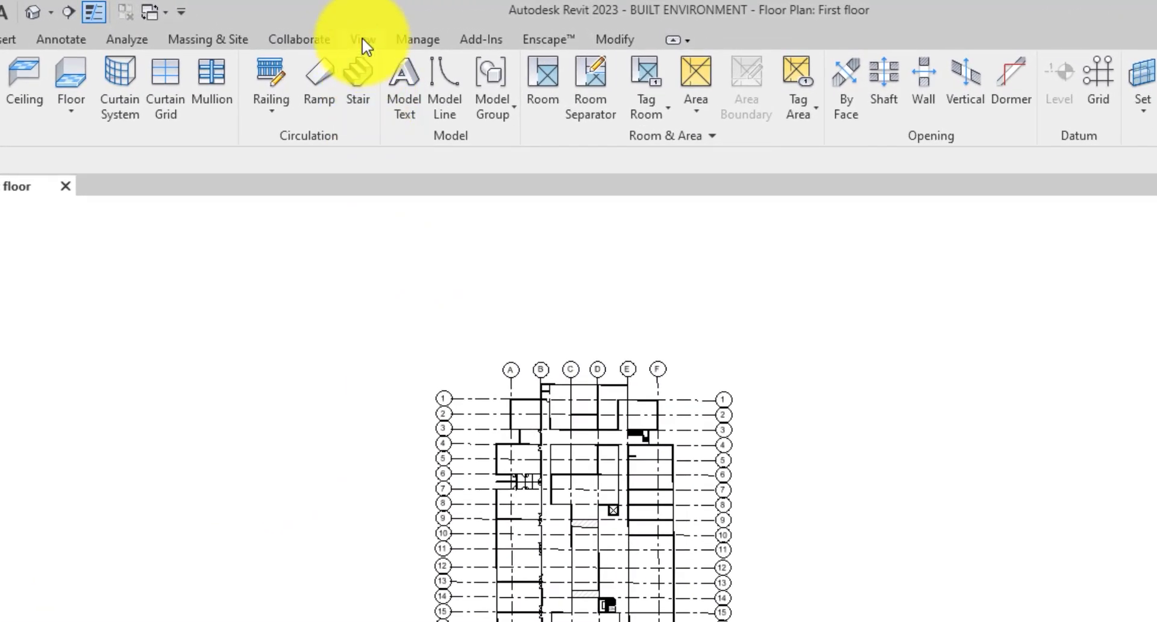
{"action": "left_click", "coordinate": [361, 39]}
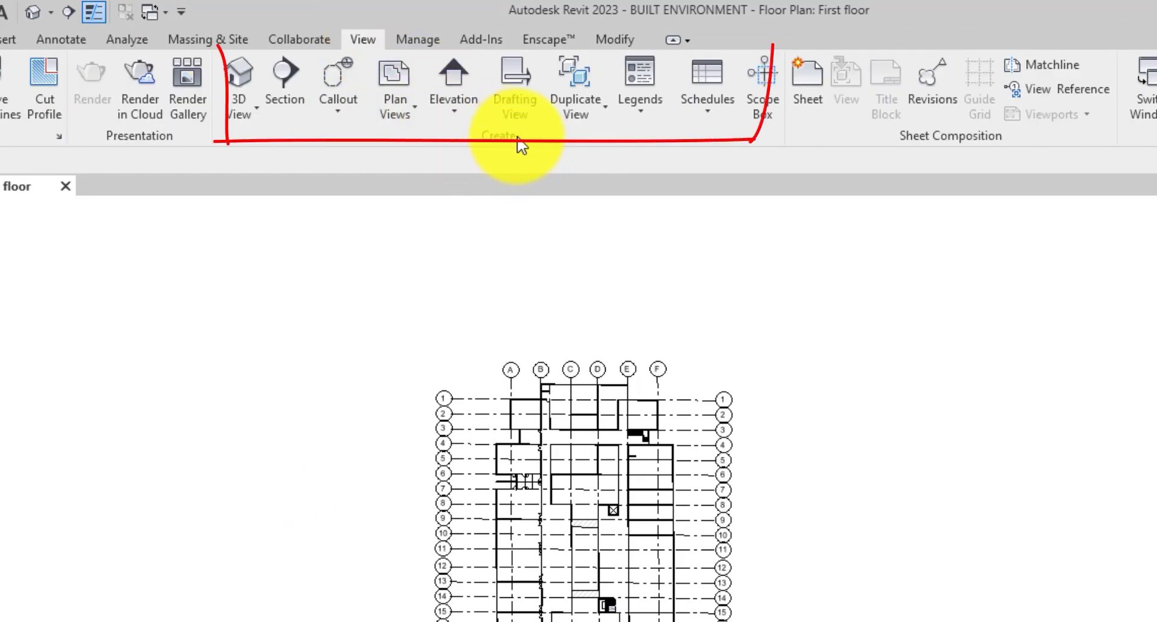
{"action": "left_click", "coordinate": [461, 75]}
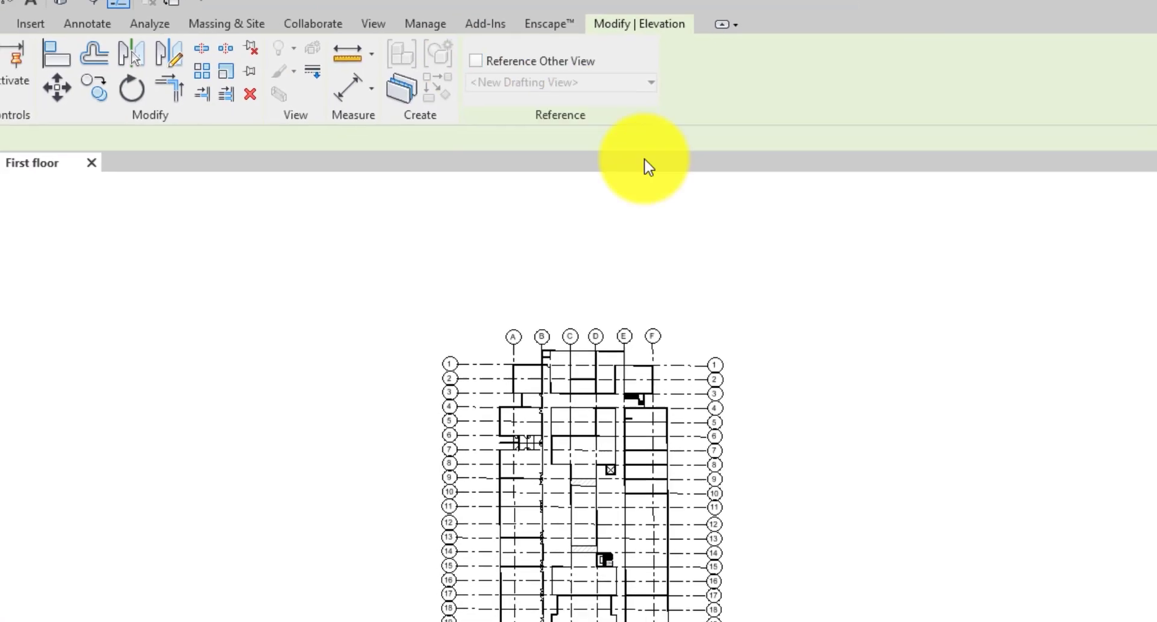
{"action": "scroll", "coordinate": [743, 546], "scroll_direction": "up", "scroll_amount": 4}
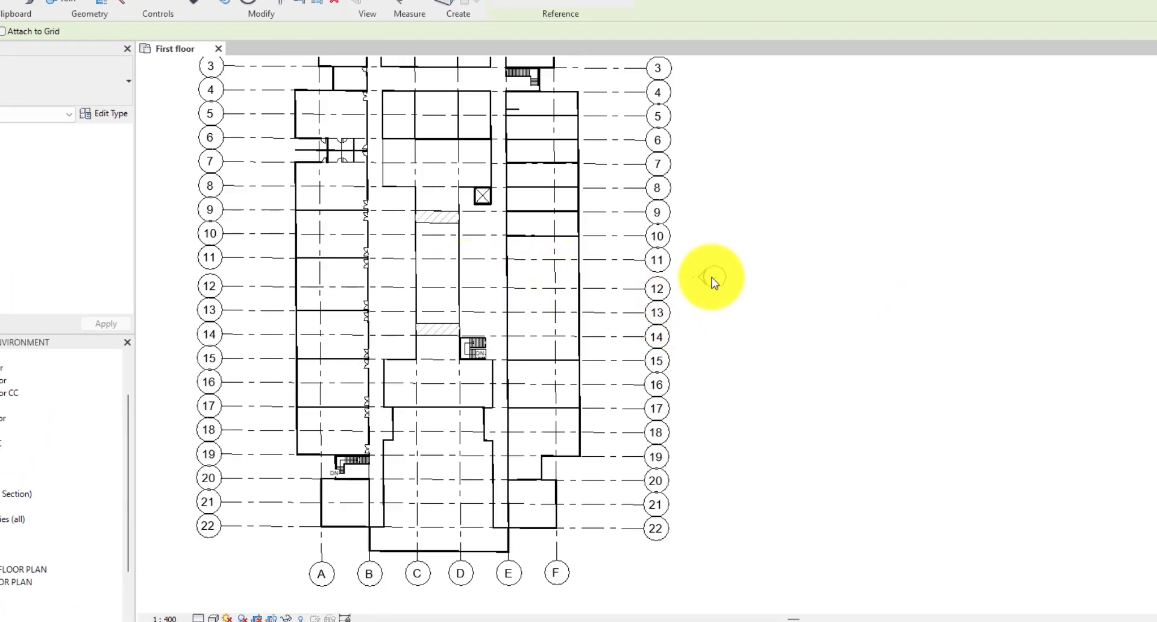
{"action": "scroll", "coordinate": [717, 277], "scroll_direction": "down", "scroll_amount": 1}
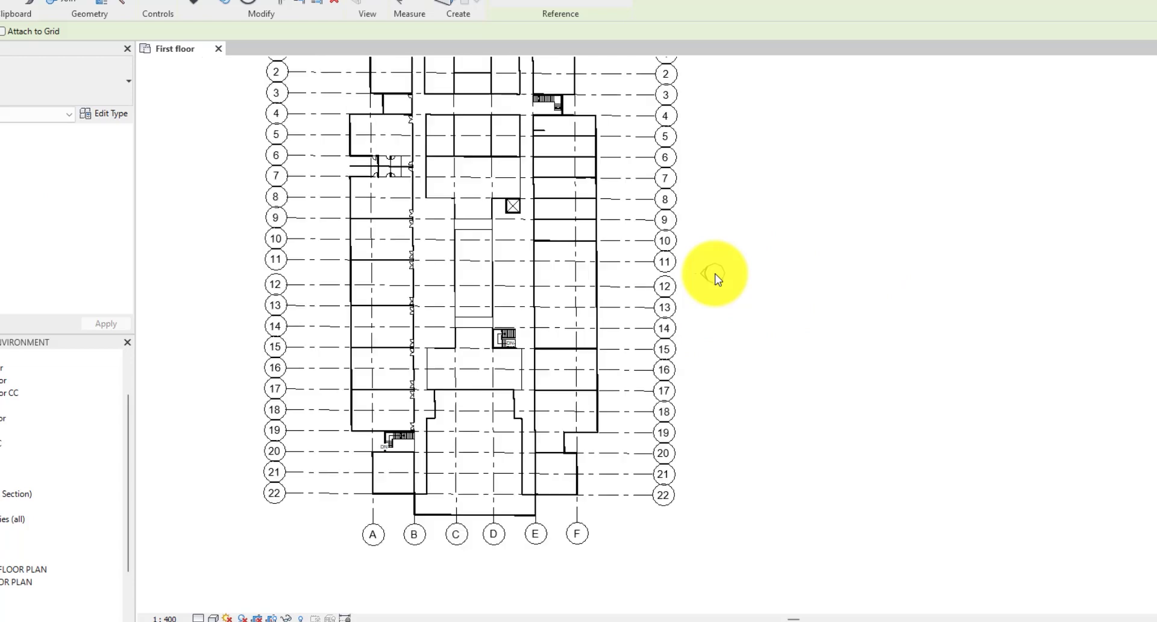
{"action": "scroll", "coordinate": [718, 278], "scroll_direction": "up", "scroll_amount": 1}
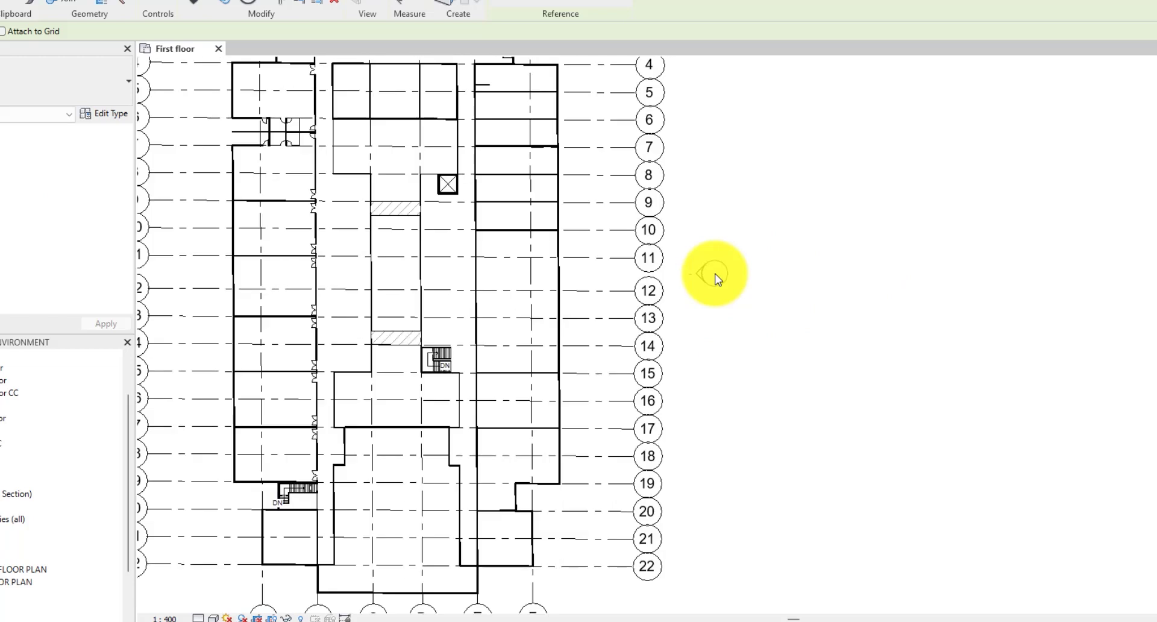
{"action": "scroll", "coordinate": [838, 289], "scroll_direction": "down", "scroll_amount": 5}
Place three more elevation markers north, west and south of the building, each facing it, and finish the command.
{"action": "scroll", "coordinate": [680, 119], "scroll_direction": "up", "scroll_amount": 3}
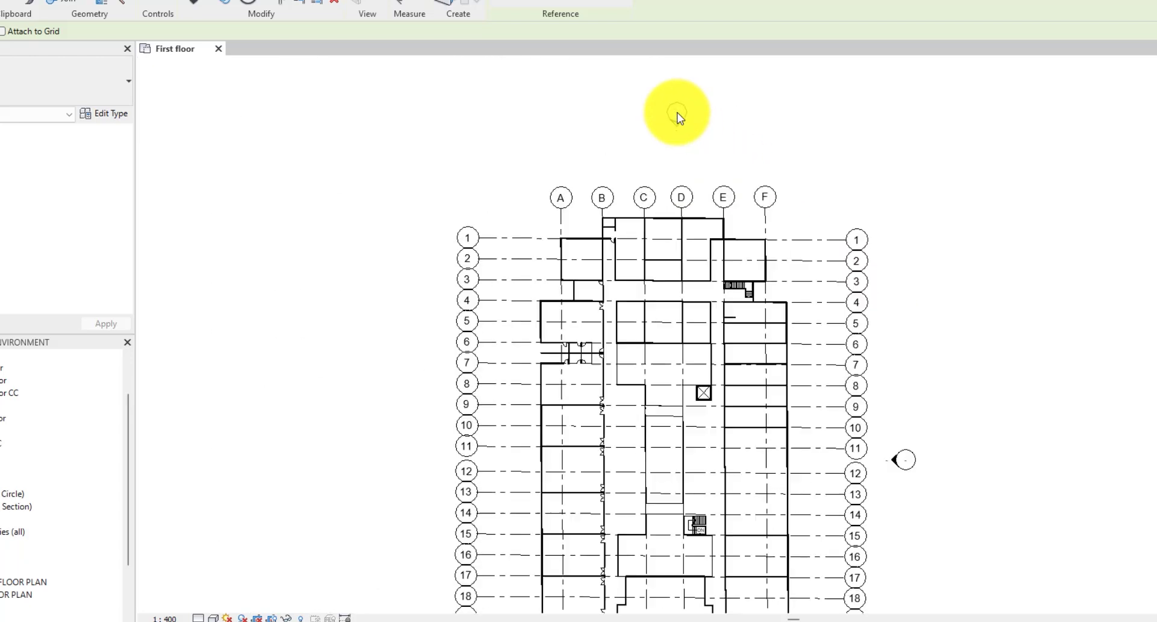
{"action": "scroll", "coordinate": [680, 118], "scroll_direction": "up", "scroll_amount": 1}
{"action": "scroll", "coordinate": [814, 212], "scroll_direction": "down", "scroll_amount": 2}
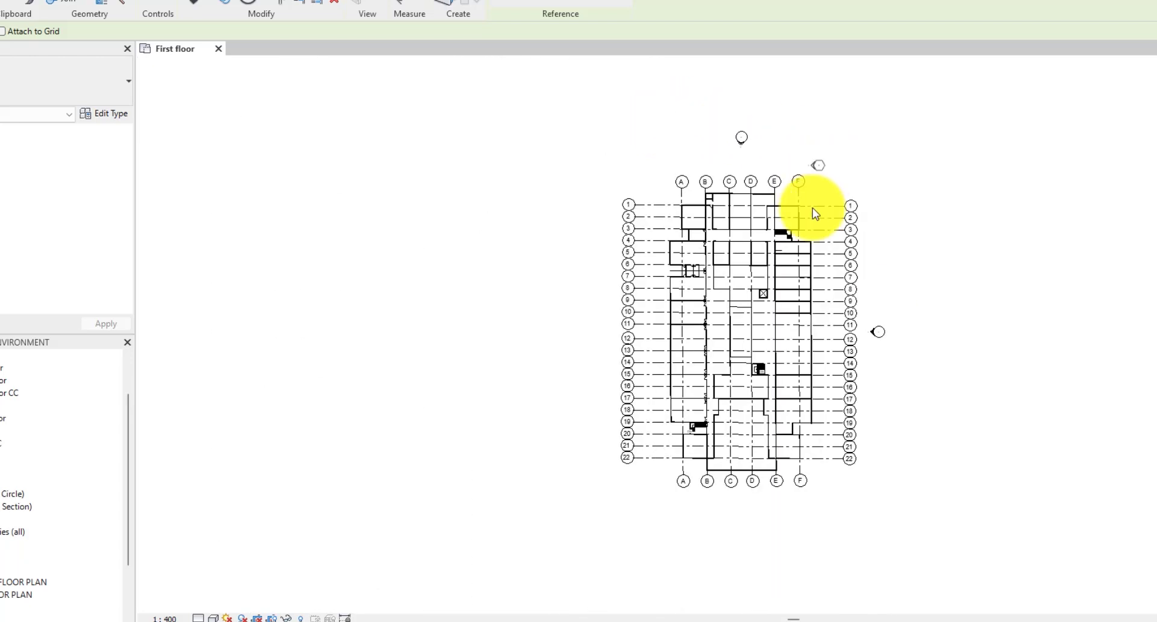
{"action": "scroll", "coordinate": [606, 329], "scroll_direction": "up", "scroll_amount": 2}
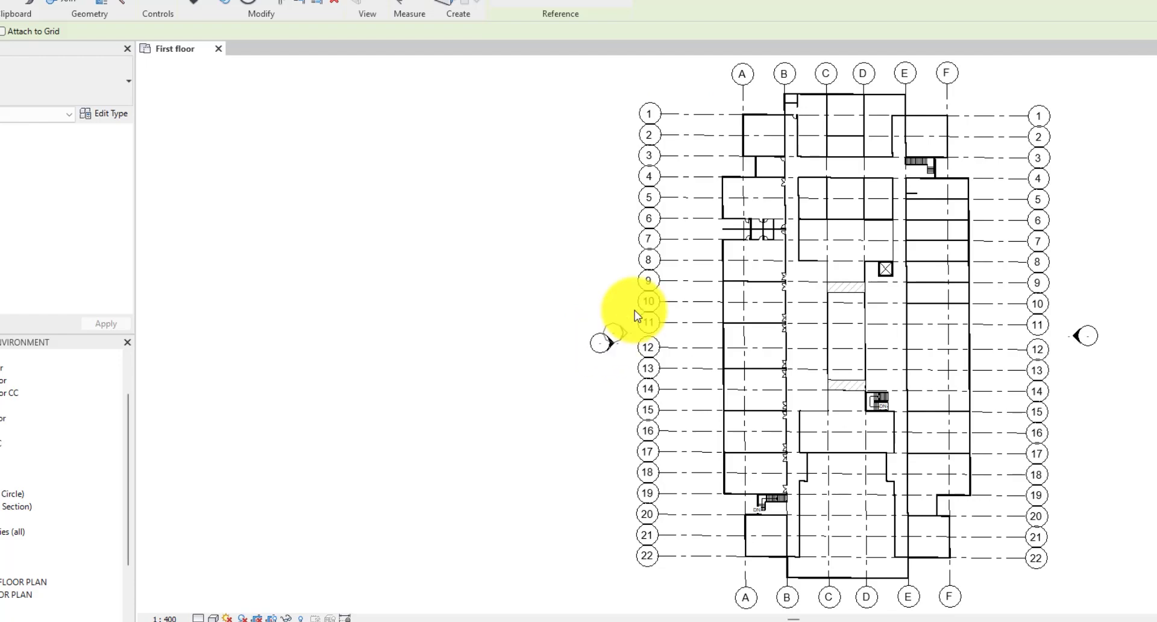
{"action": "scroll", "coordinate": [635, 317], "scroll_direction": "down", "scroll_amount": 2}
{"action": "scroll", "coordinate": [757, 471], "scroll_direction": "up", "scroll_amount": 3}
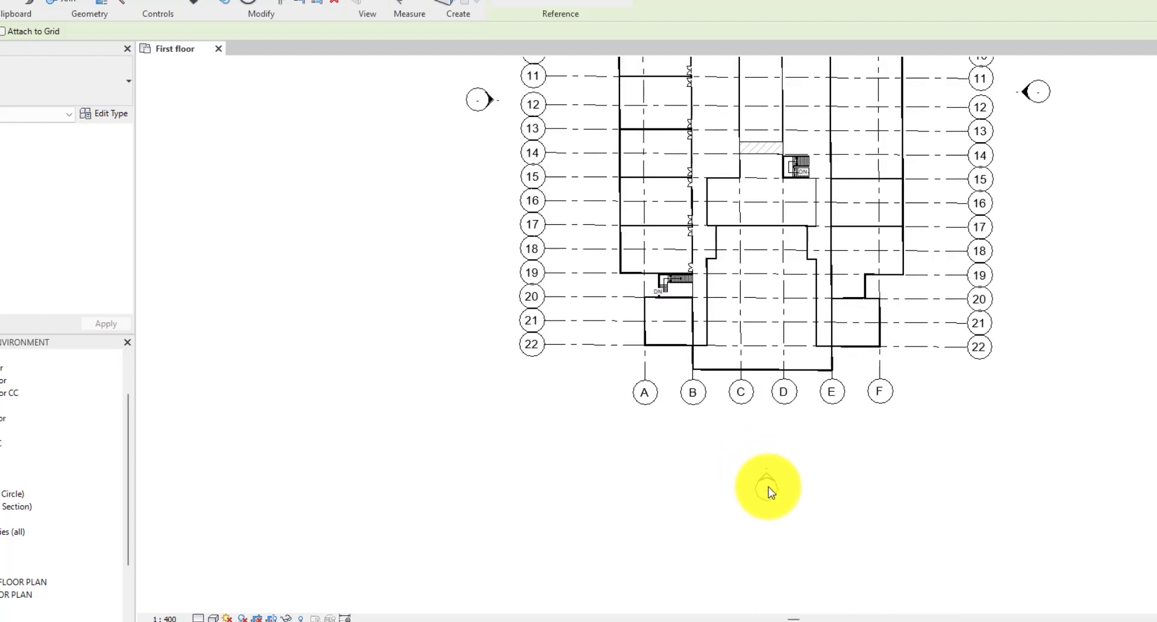
{"action": "left_click", "coordinate": [770, 489]}
{"action": "scroll", "coordinate": [845, 480], "scroll_direction": "down", "scroll_amount": 3}
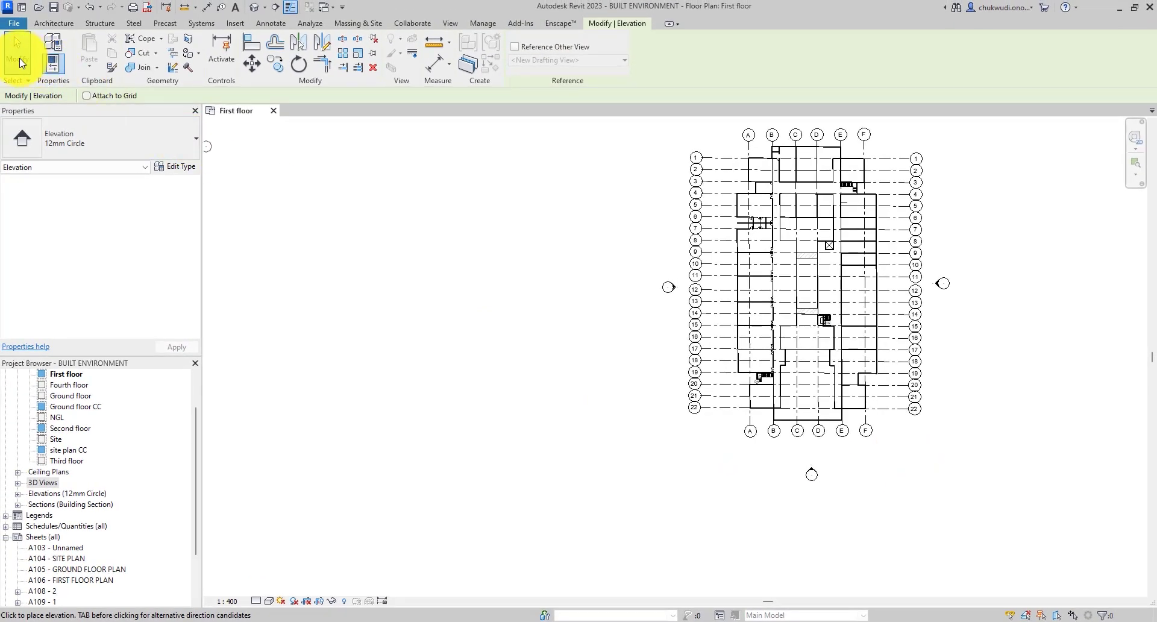
{"action": "left_click", "coordinate": [20, 63]}
Select the new east marker, review its view line and far clip extent, and open its elevation view.
{"action": "scroll", "coordinate": [928, 295], "scroll_direction": "up", "scroll_amount": 2}
{"action": "left_click", "coordinate": [945, 279]}
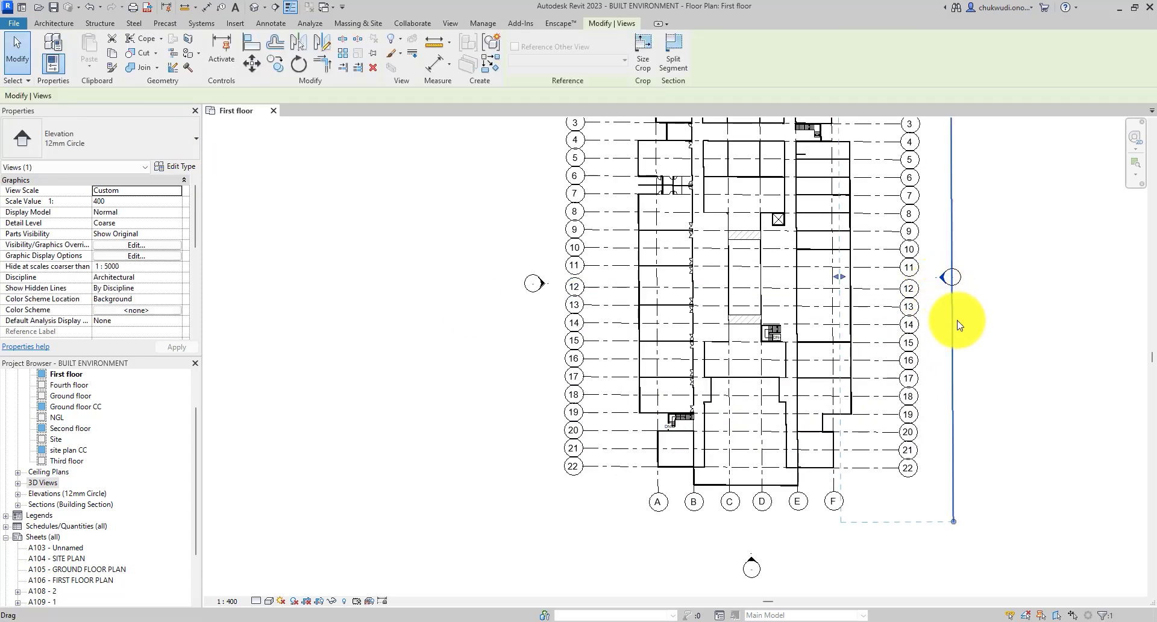
{"action": "middle_click_drag", "start_coordinate": [959, 326], "coordinate": [793, 327]}
{"action": "scroll", "coordinate": [742, 344], "scroll_direction": "down", "scroll_amount": 2}
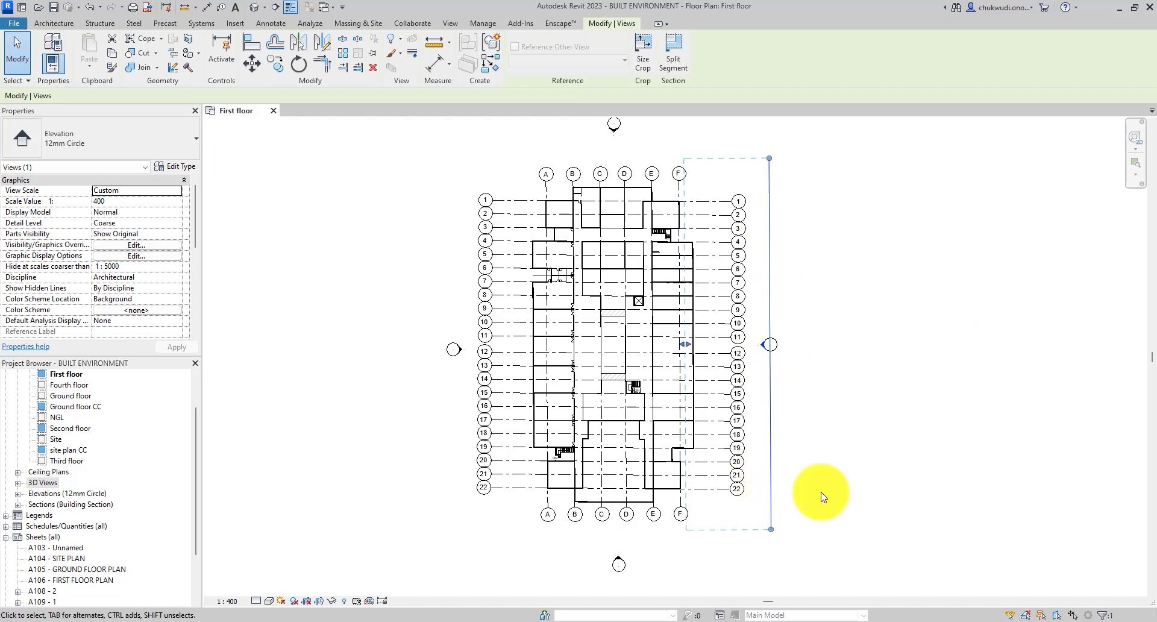
{"action": "left_click", "coordinate": [779, 344]}
{"action": "double_click", "coordinate": [774, 344]}
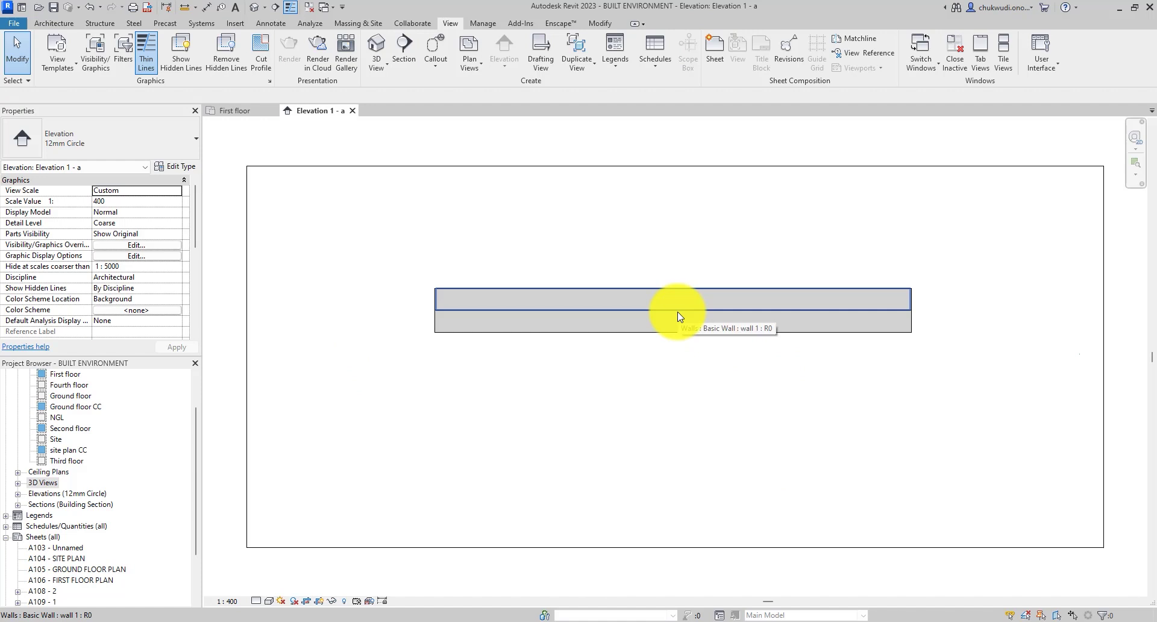
In the First floor plan, extend the east marker's far clip across the whole building past the west marker, and reopen its elevation view.
{"action": "left_click", "coordinate": [234, 111]}
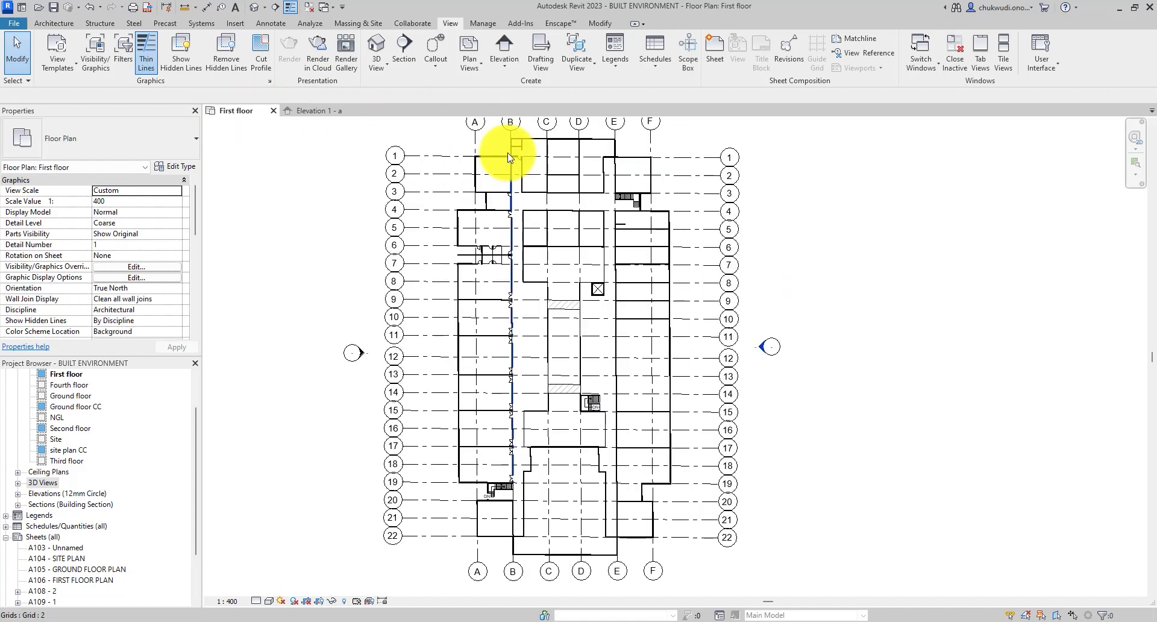
{"action": "left_click", "coordinate": [763, 347]}
{"action": "left_click", "coordinate": [790, 377]}
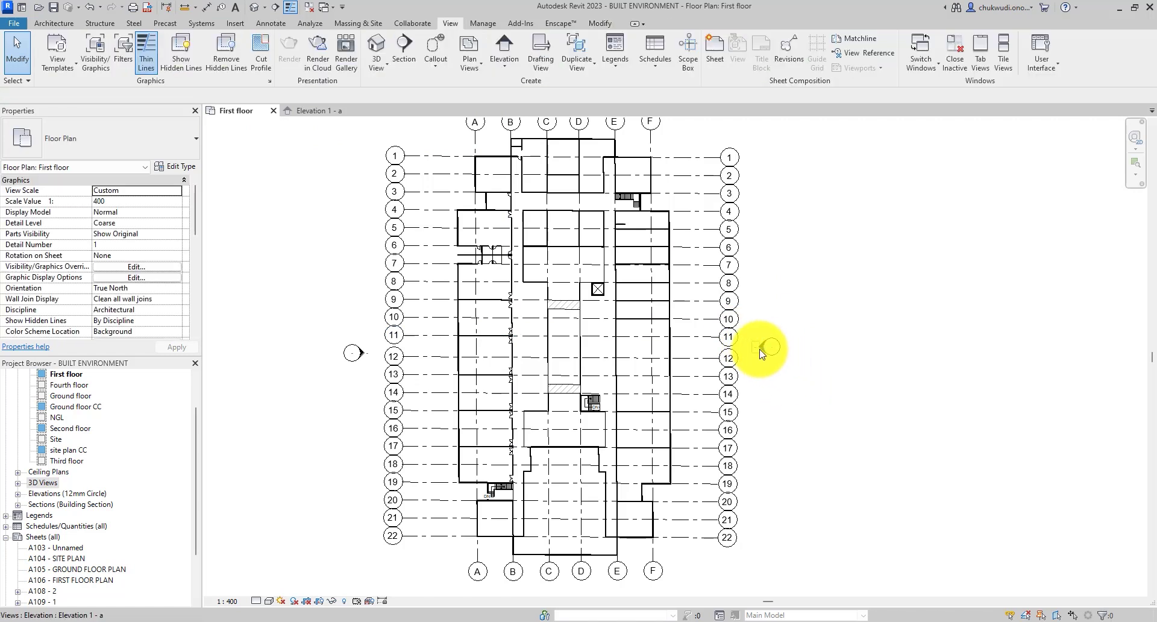
{"action": "left_click", "coordinate": [760, 354]}
{"action": "scroll", "coordinate": [762, 362], "scroll_direction": "down", "scroll_amount": 3}
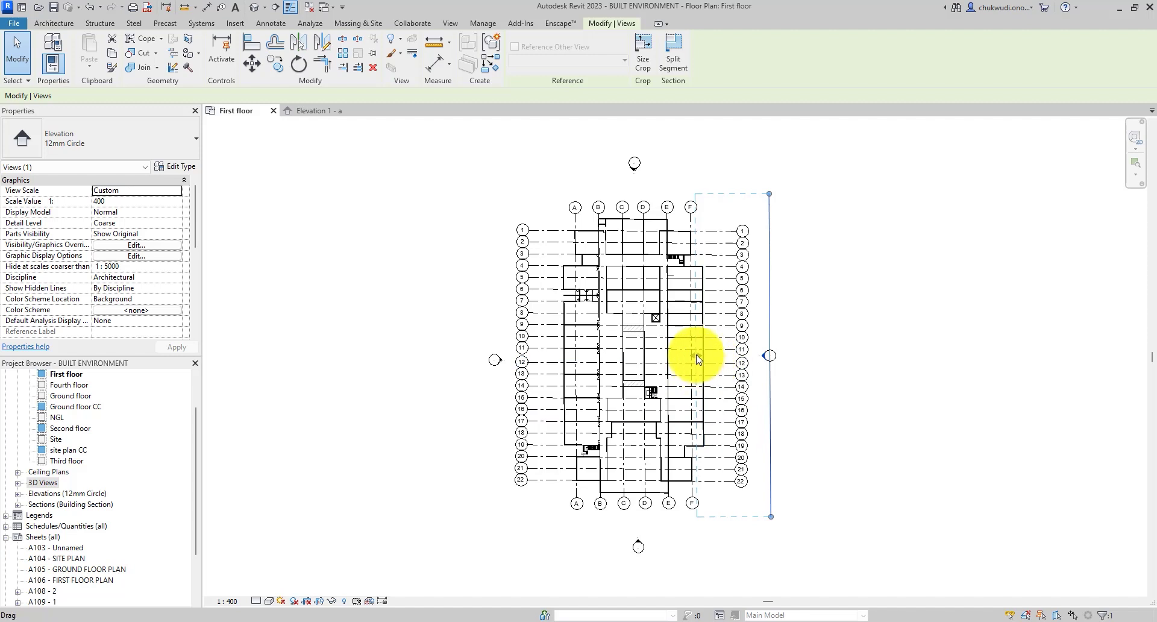
{"action": "left_click_drag", "start_coordinate": [698, 360], "coordinate": [473, 352]}
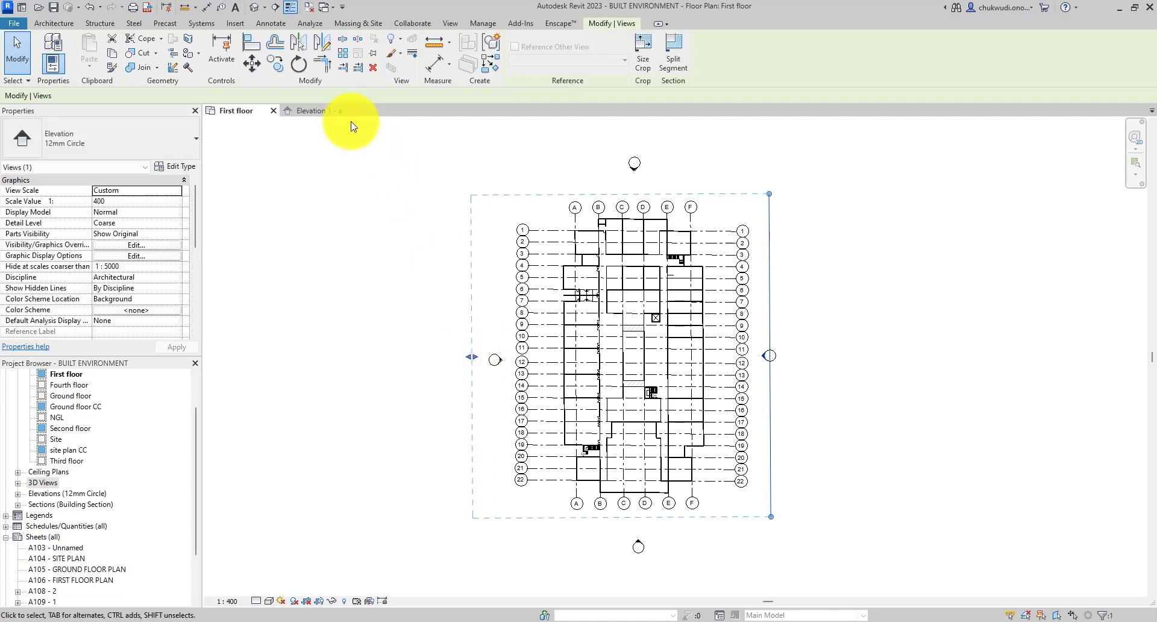
{"action": "left_click", "coordinate": [330, 114]}
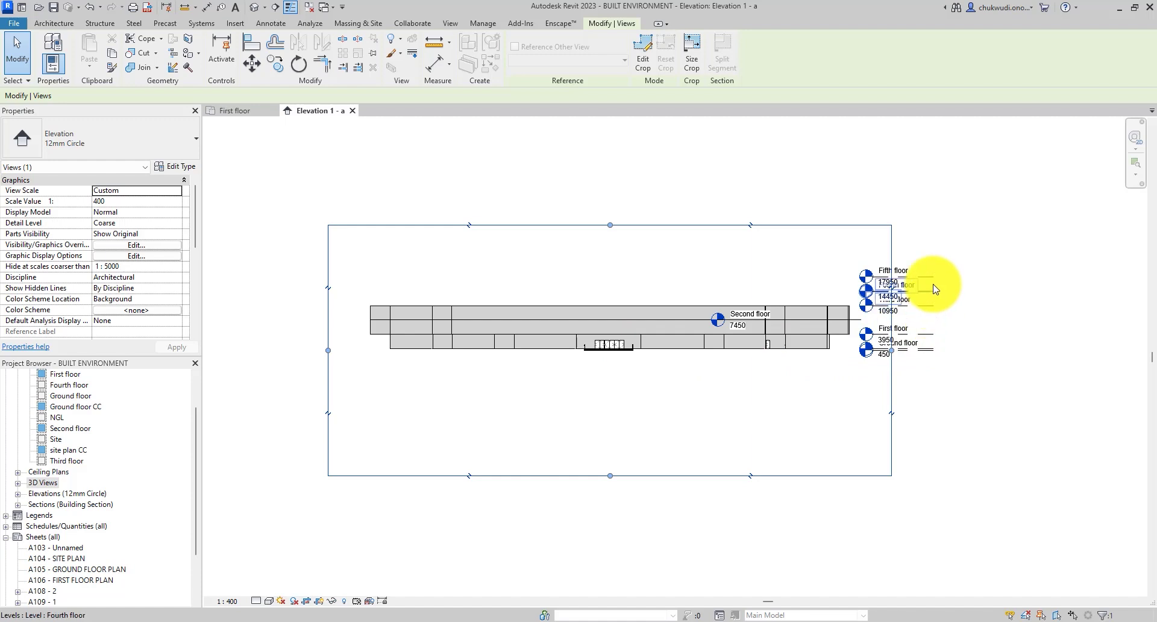
{"action": "left_click", "coordinate": [934, 283]}
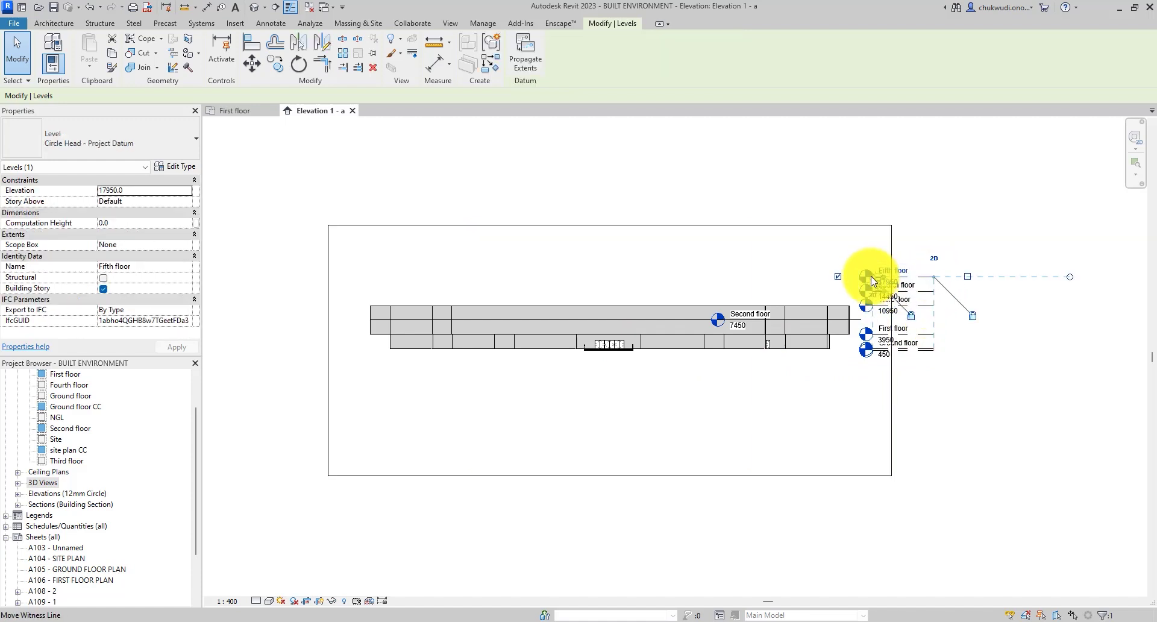
{"action": "left_click", "coordinate": [870, 276]}
{"action": "scroll", "coordinate": [922, 254], "scroll_direction": "up", "scroll_amount": 2}
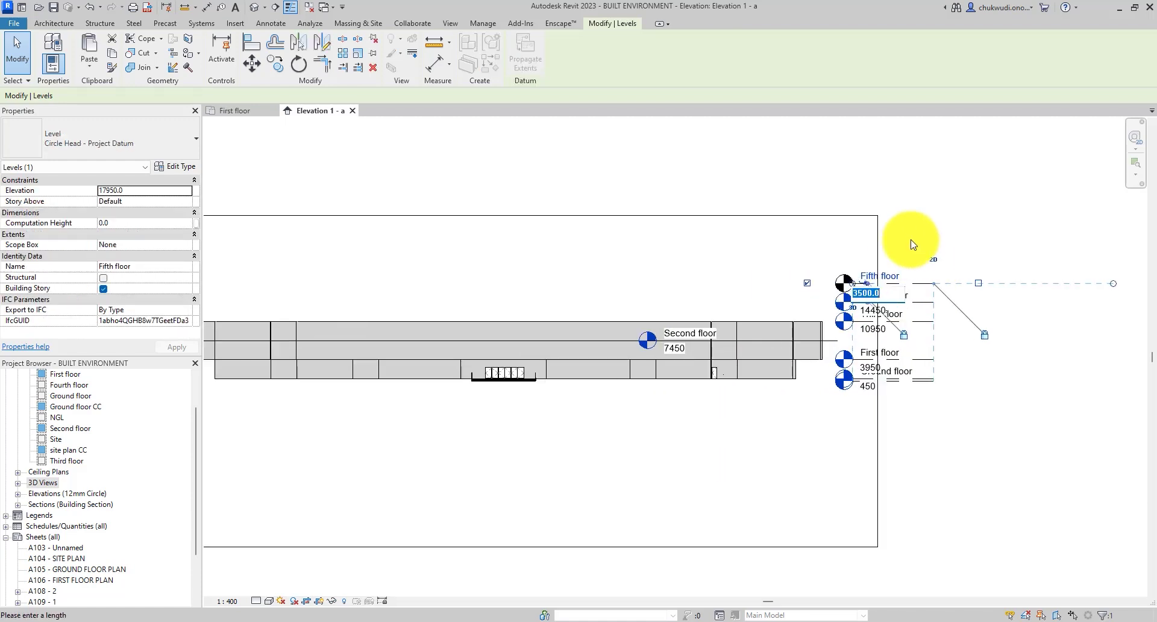
{"action": "key", "text": "Escape"}
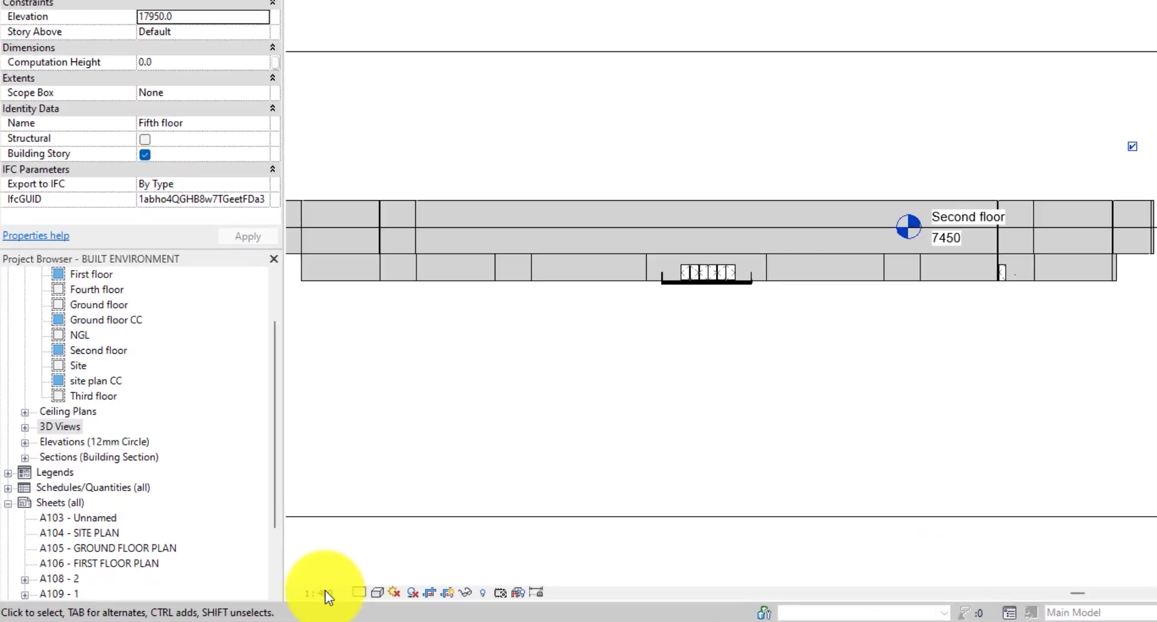
Set the elevation's view scale to 1:200 and stretch the aligned level heads beyond the left end of the building.
{"action": "left_click", "coordinate": [229, 600]}
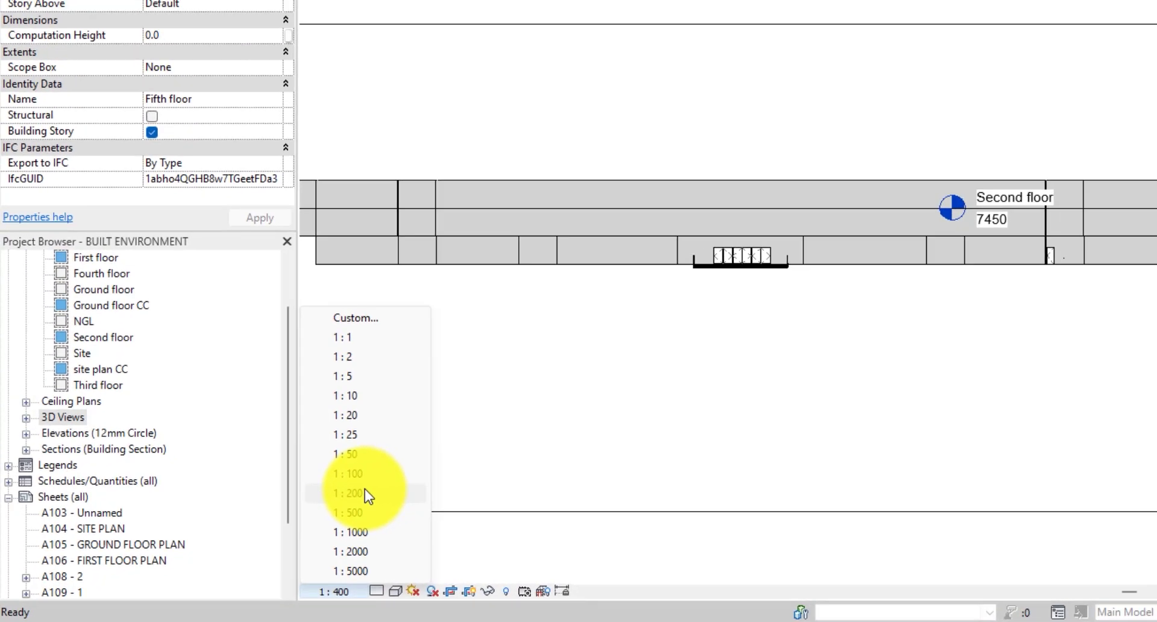
{"action": "left_click", "coordinate": [409, 479]}
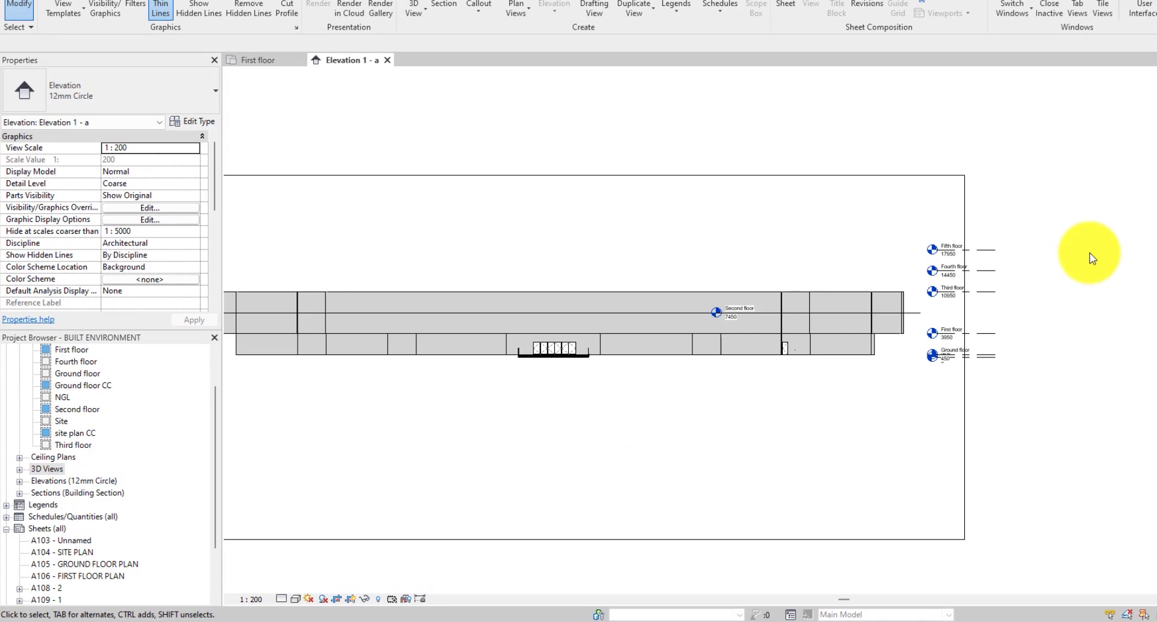
{"action": "left_click", "coordinate": [993, 251]}
{"action": "scroll", "coordinate": [942, 250], "scroll_direction": "up", "scroll_amount": 5}
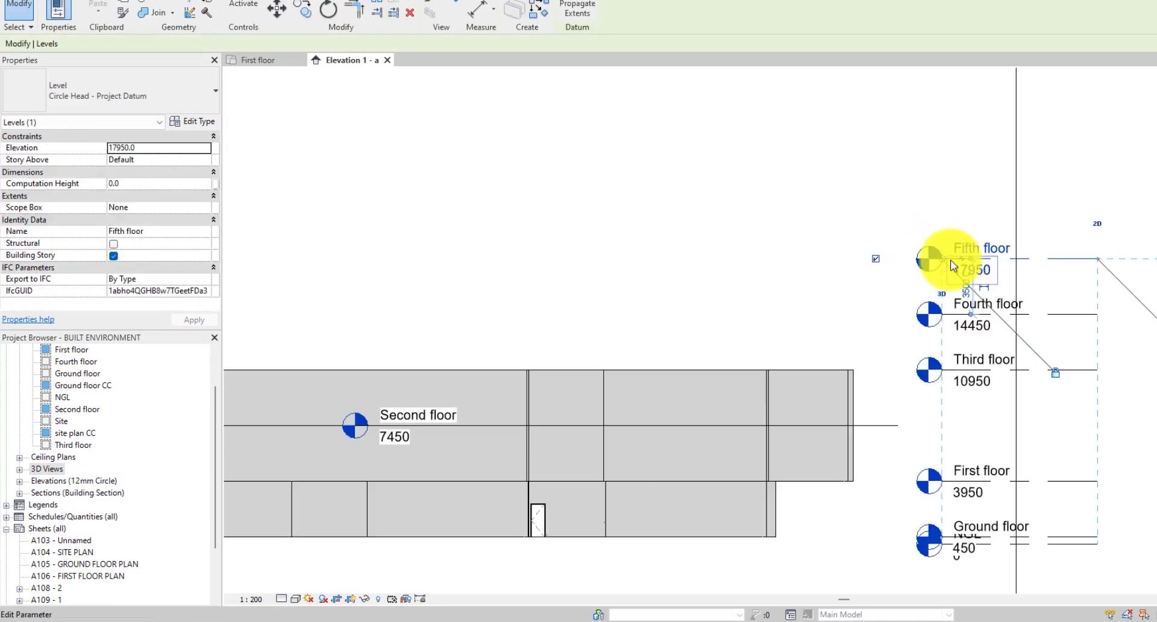
{"action": "left_click_drag", "start_coordinate": [944, 263], "coordinate": [788, 250]}
{"action": "scroll", "coordinate": [788, 250], "scroll_direction": "down", "scroll_amount": 5}
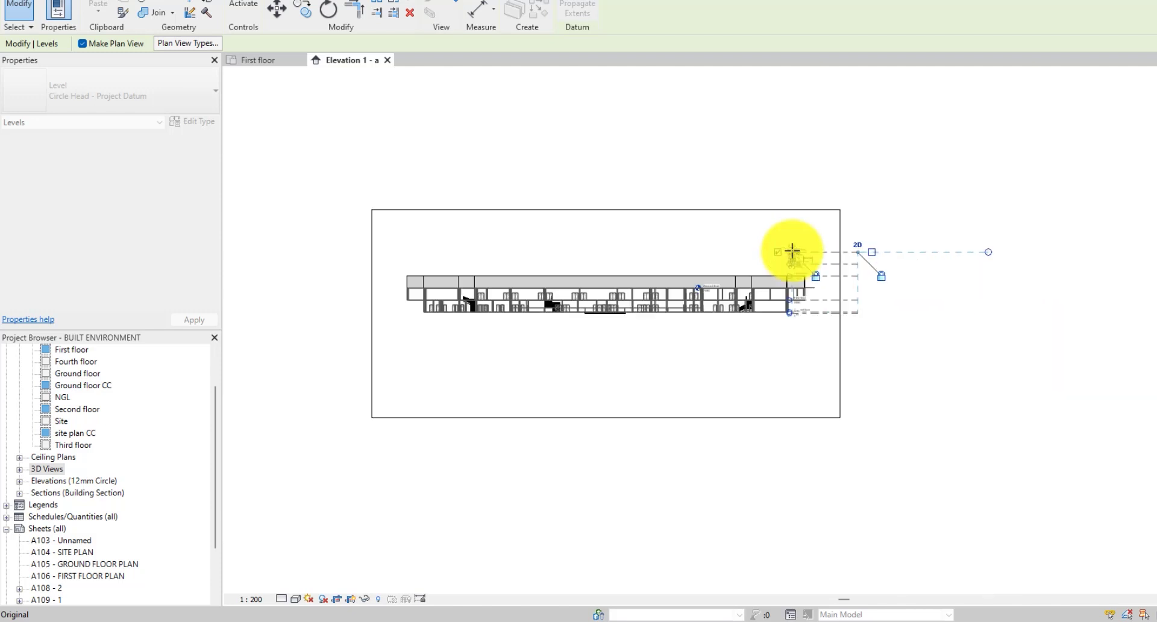
{"action": "left_click_drag", "start_coordinate": [541, 255], "coordinate": [308, 250]}
{"action": "left_click", "coordinate": [486, 395]}
Move the NGL level head down with an elbow so it sits clear below the Ground floor head.
{"action": "scroll", "coordinate": [328, 338], "scroll_direction": "up", "scroll_amount": 3}
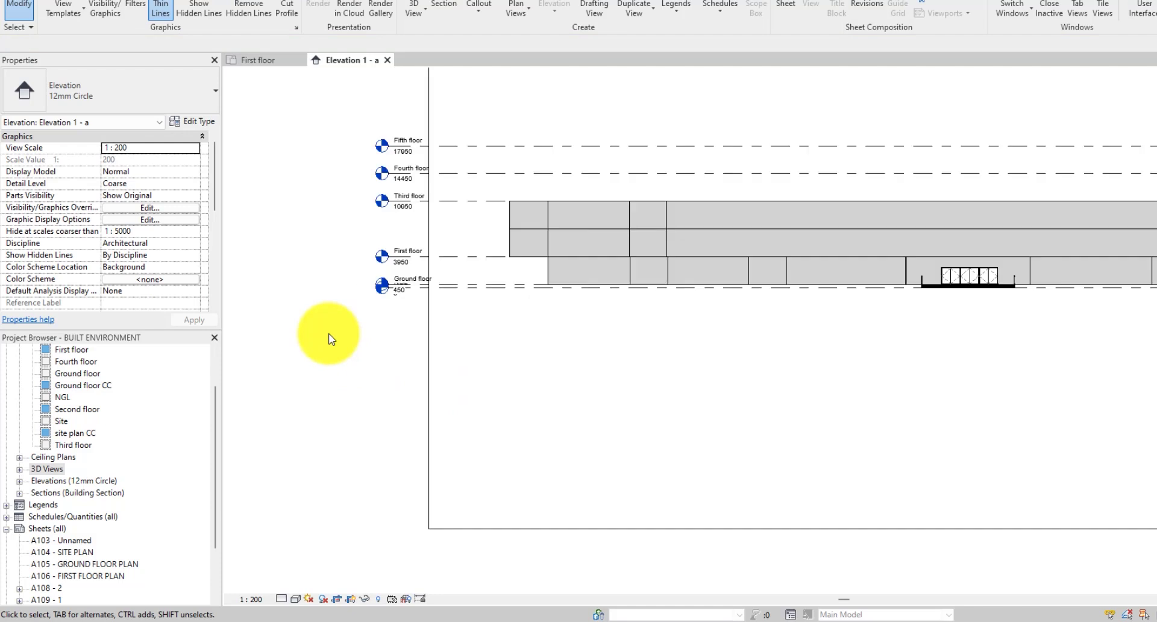
{"action": "scroll", "coordinate": [392, 320], "scroll_direction": "up", "scroll_amount": 3}
{"action": "left_click", "coordinate": [413, 262]}
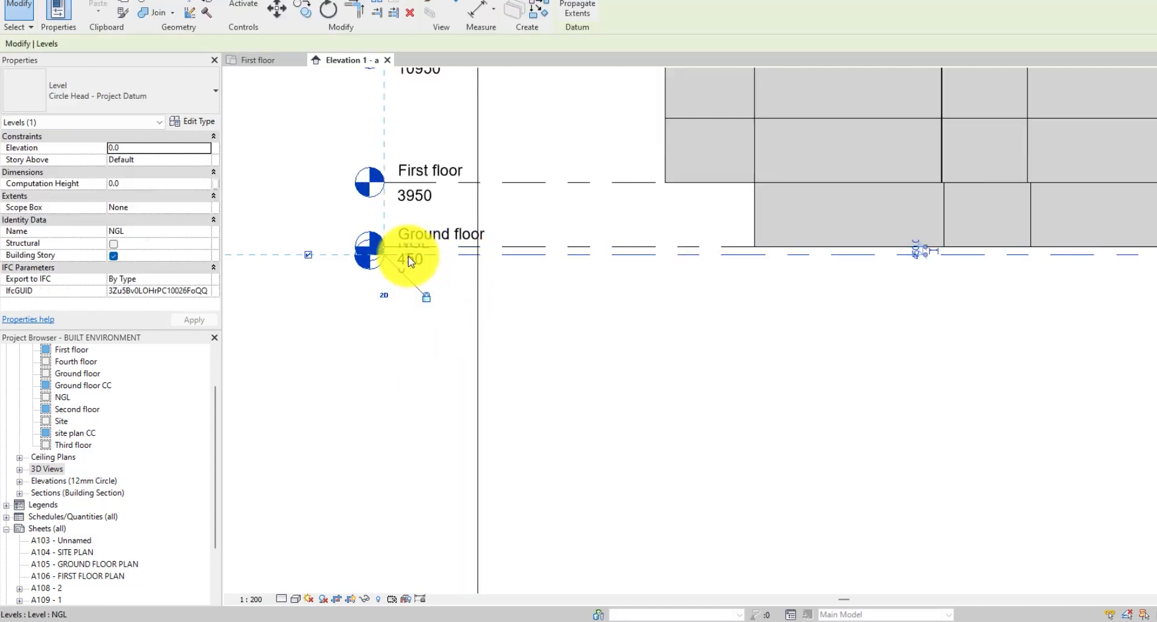
{"action": "left_click_drag", "start_coordinate": [408, 261], "coordinate": [408, 333]}
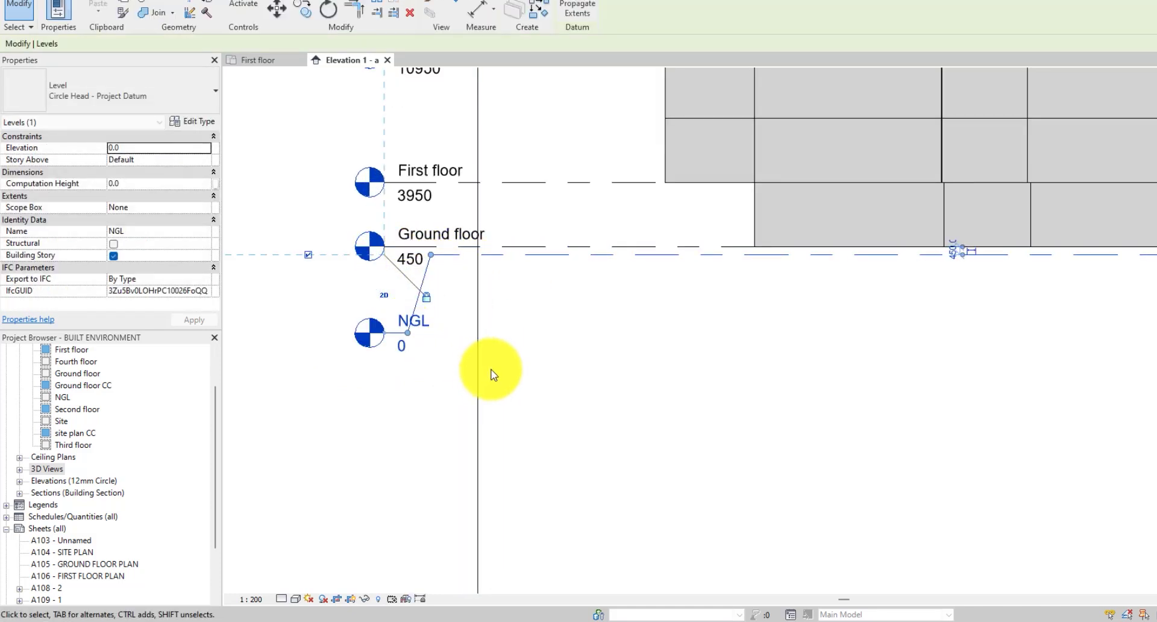
{"action": "left_click", "coordinate": [540, 331]}
{"action": "scroll", "coordinate": [546, 335], "scroll_direction": "down", "scroll_amount": 3}
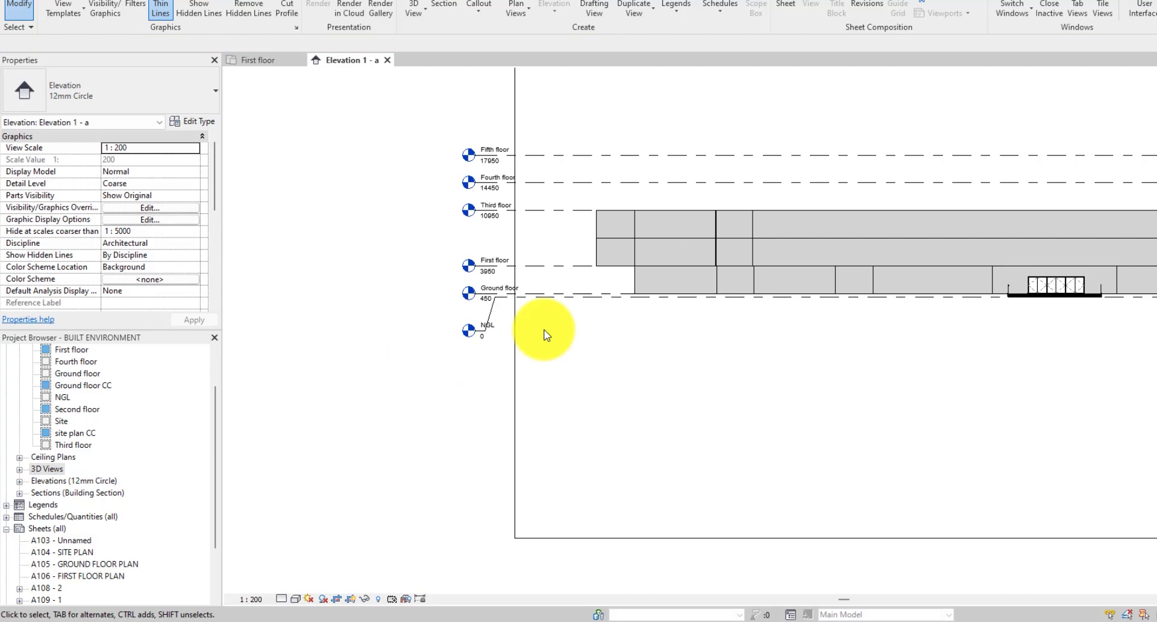
{"action": "scroll", "coordinate": [557, 339], "scroll_direction": "down", "scroll_amount": 2}
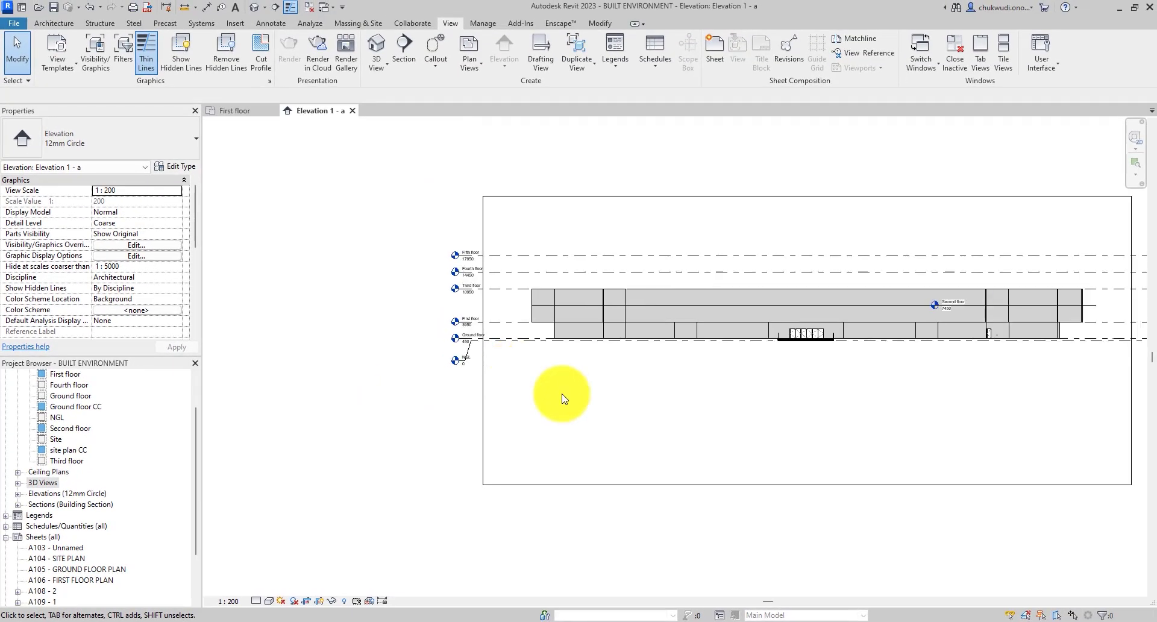
{"action": "middle_click_drag", "start_coordinate": [793, 434], "coordinate": [819, 437]}
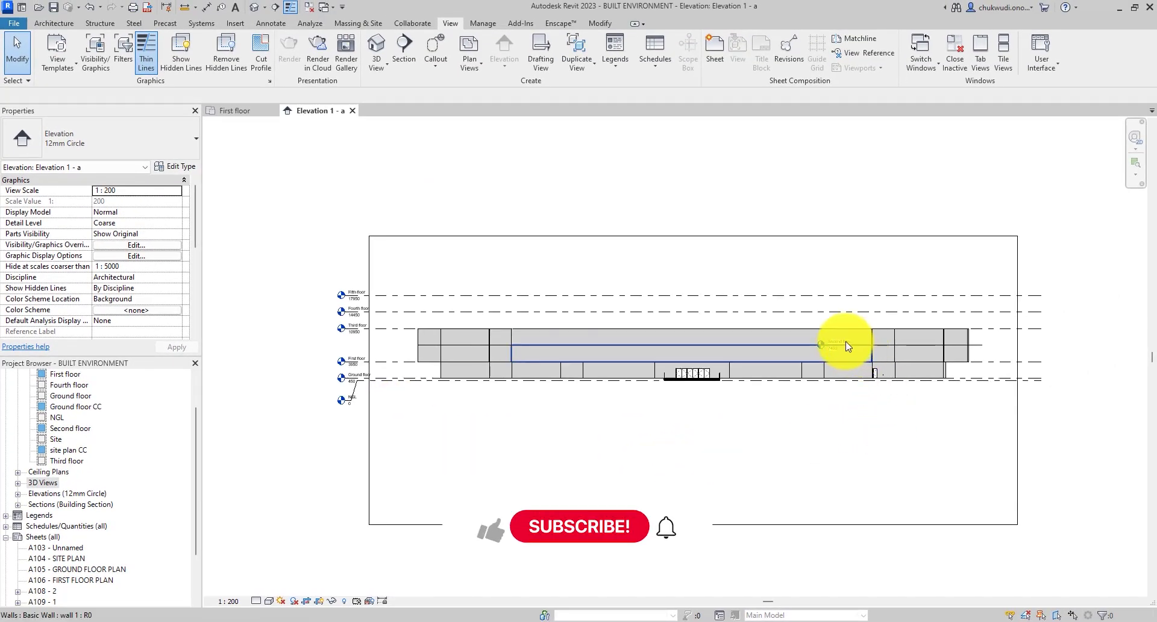
{"action": "scroll", "coordinate": [846, 342], "scroll_direction": "up", "scroll_amount": 4}
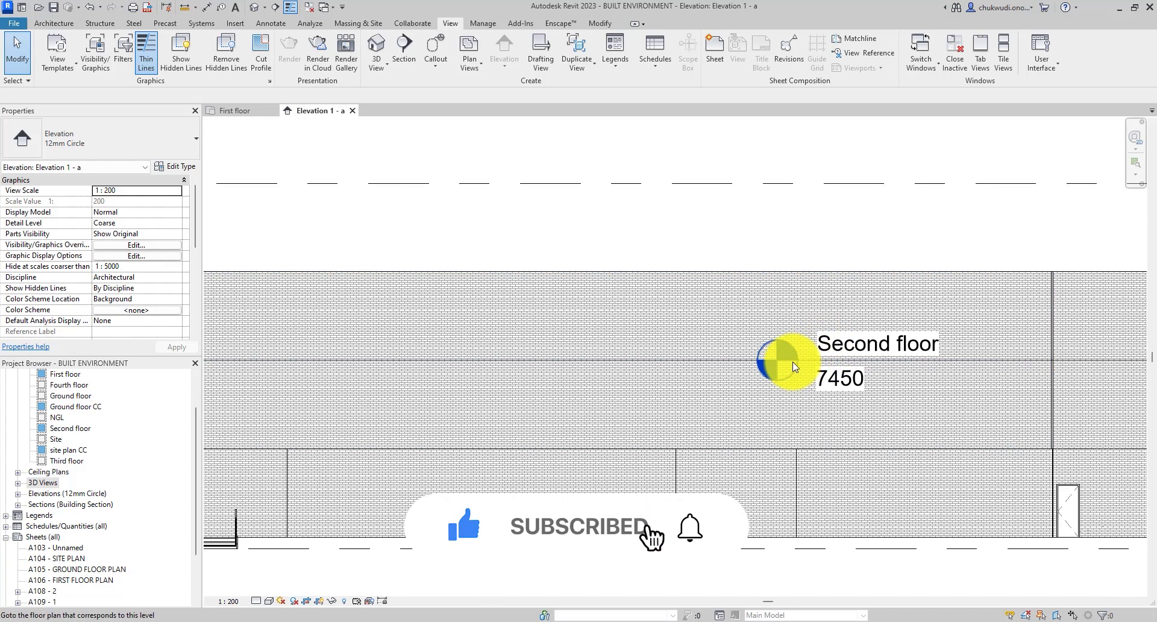
{"action": "scroll", "coordinate": [805, 366], "scroll_direction": "up", "scroll_amount": 2}
{"action": "left_click", "coordinate": [856, 383]}
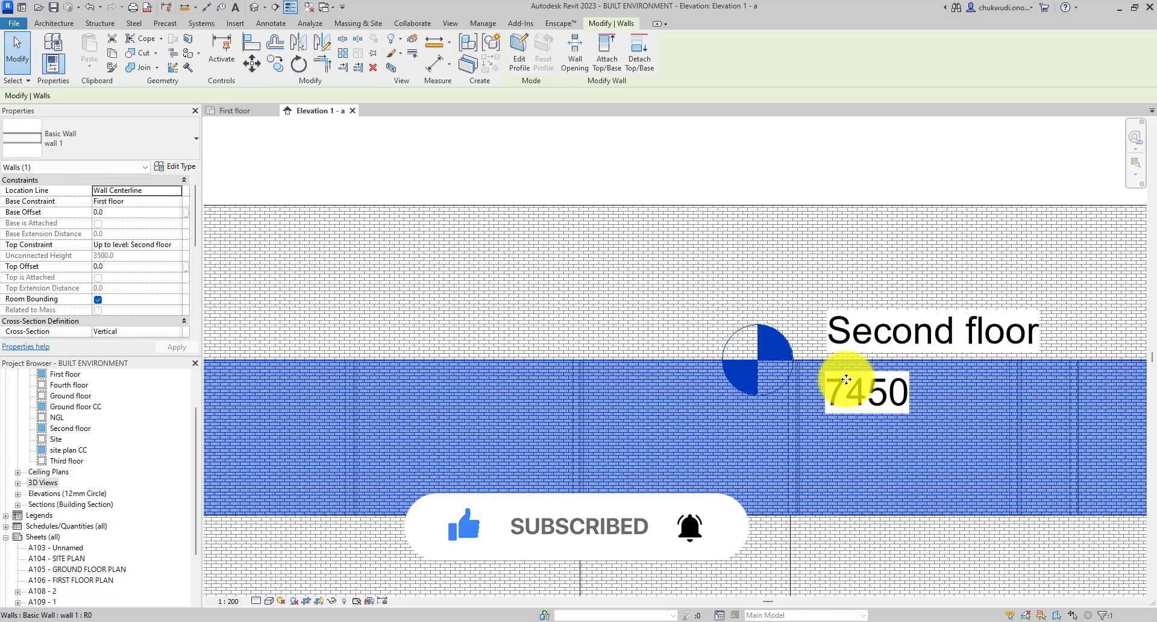
{"action": "scroll", "coordinate": [877, 344], "scroll_direction": "down", "scroll_amount": 4}
{"action": "key", "text": "Escape"}
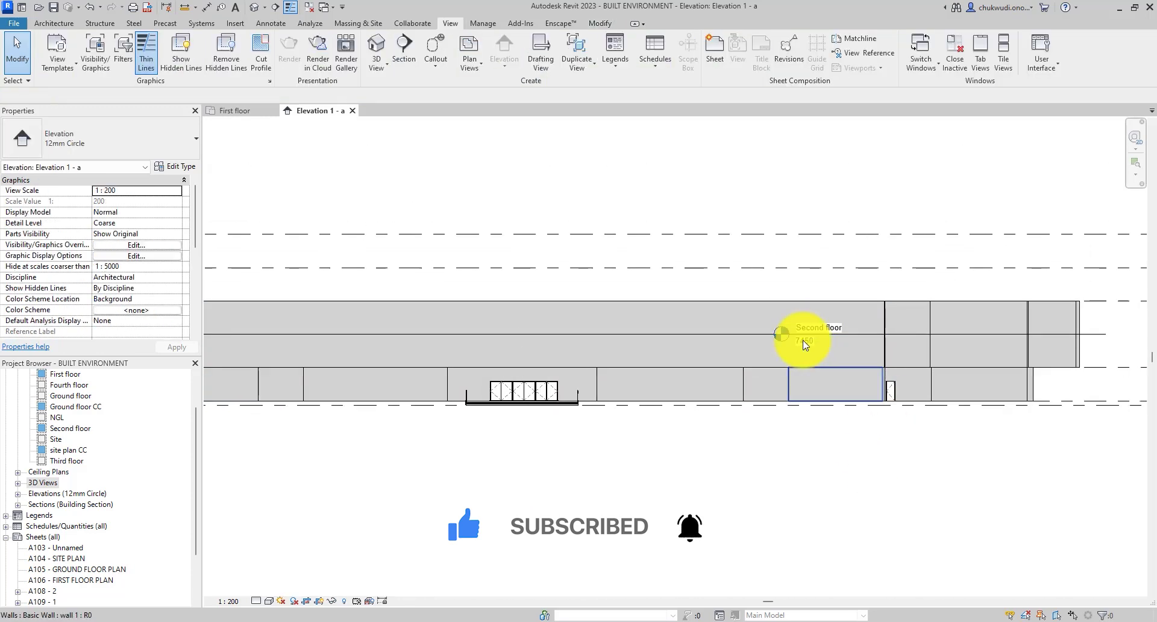
Stretch the Second floor level's head out past the building's left end to align with the other level heads.
{"action": "scroll", "coordinate": [808, 341], "scroll_direction": "up", "scroll_amount": 1}
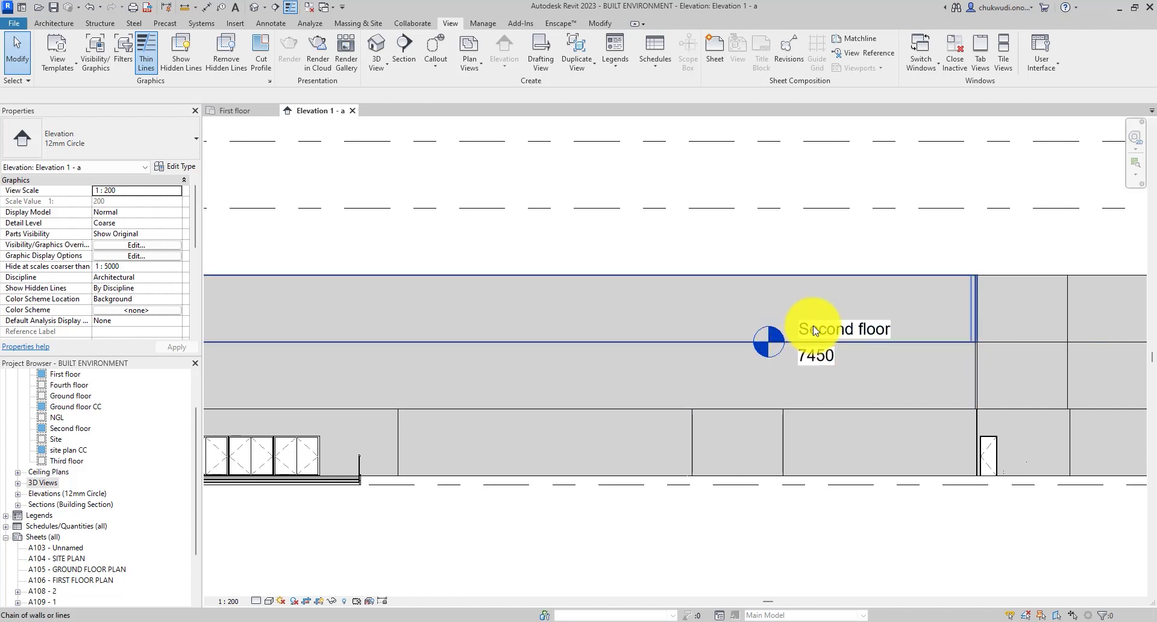
{"action": "left_click", "coordinate": [814, 328]}
{"action": "scroll", "coordinate": [808, 336], "scroll_direction": "down", "scroll_amount": 2}
{"action": "scroll", "coordinate": [920, 341], "scroll_direction": "down", "scroll_amount": 2}
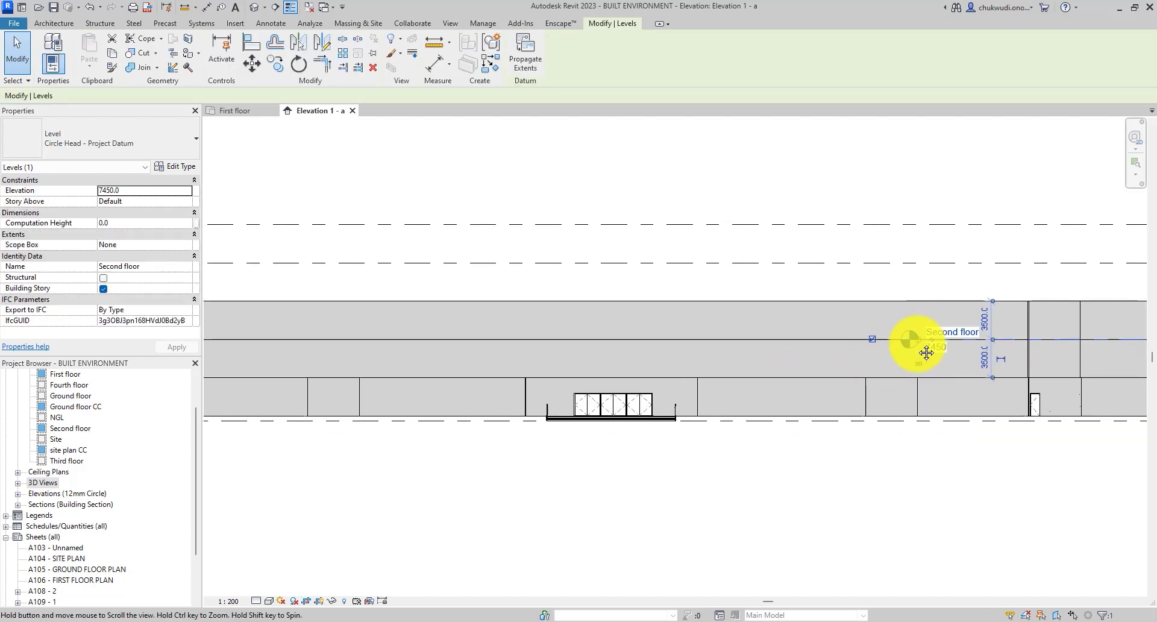
{"action": "left_click_drag", "start_coordinate": [918, 341], "coordinate": [401, 355]}
{"action": "scroll", "coordinate": [401, 355], "scroll_direction": "up", "scroll_amount": 2}
{"action": "scroll", "coordinate": [401, 354], "scroll_direction": "down", "scroll_amount": 3}
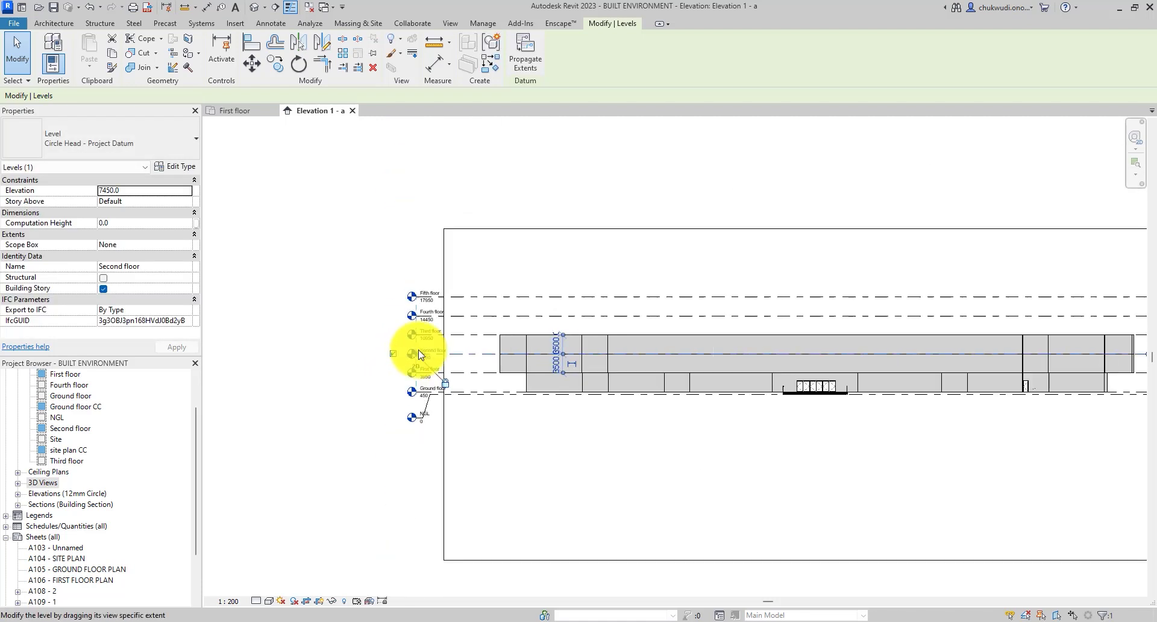
Shift the aligned level heads slightly further left, away from the crop boundary, using the Fifth floor level.
{"action": "left_click", "coordinate": [476, 303]}
{"action": "scroll", "coordinate": [414, 300], "scroll_direction": "up", "scroll_amount": 3}
{"action": "scroll", "coordinate": [422, 290], "scroll_direction": "down", "scroll_amount": 3}
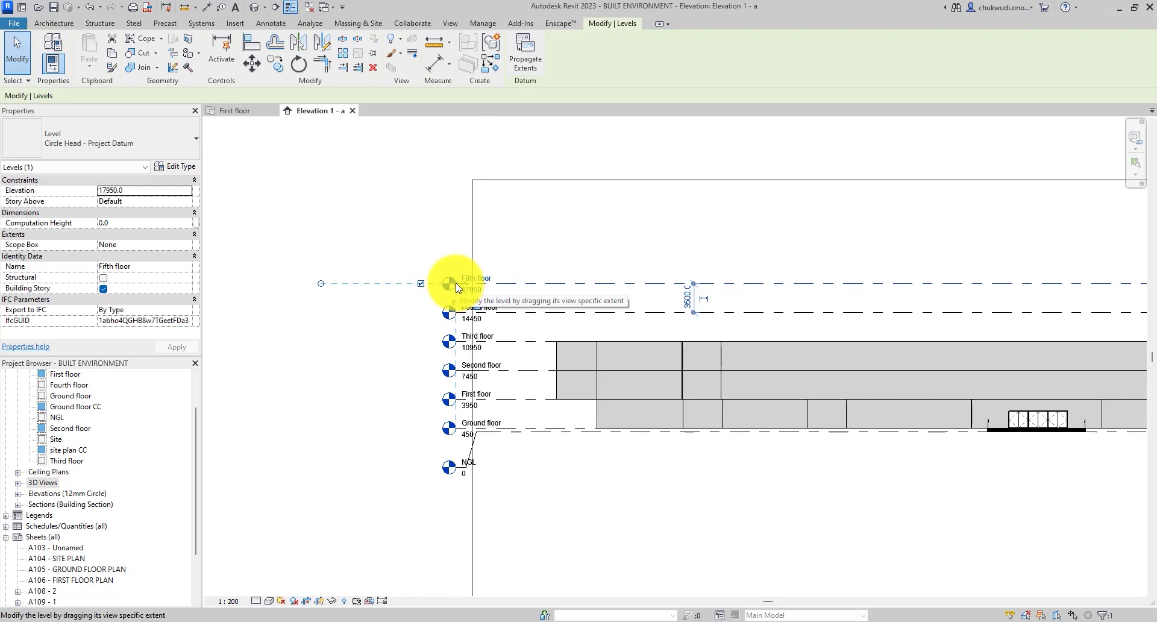
{"action": "left_click_drag", "start_coordinate": [456, 288], "coordinate": [414, 291]}
{"action": "scroll", "coordinate": [414, 292], "scroll_direction": "down", "scroll_amount": 3}
{"action": "scroll", "coordinate": [894, 338], "scroll_direction": "up", "scroll_amount": 2}
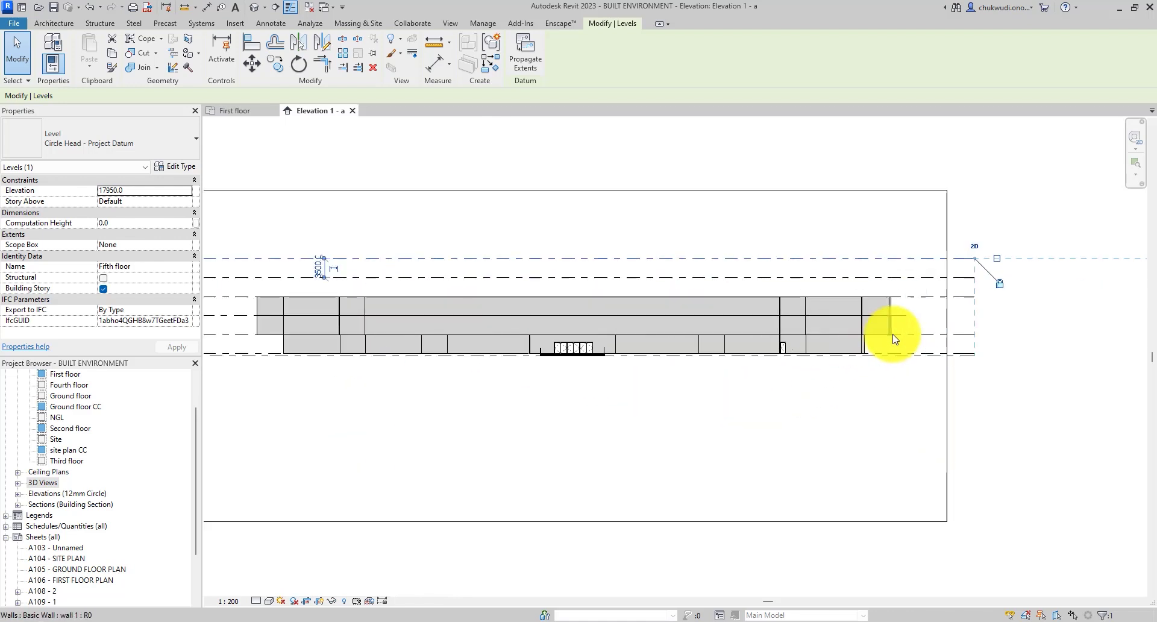
Extend the right end of the Second floor level line to align with the ends of the other level lines.
{"action": "scroll", "coordinate": [894, 338], "scroll_direction": "up", "scroll_amount": 1}
{"action": "left_click", "coordinate": [916, 309]}
{"action": "left_click_drag", "start_coordinate": [926, 309], "coordinate": [1022, 326]}
{"action": "left_click", "coordinate": [1032, 392]}
{"action": "scroll", "coordinate": [1028, 377], "scroll_direction": "down", "scroll_amount": 3}
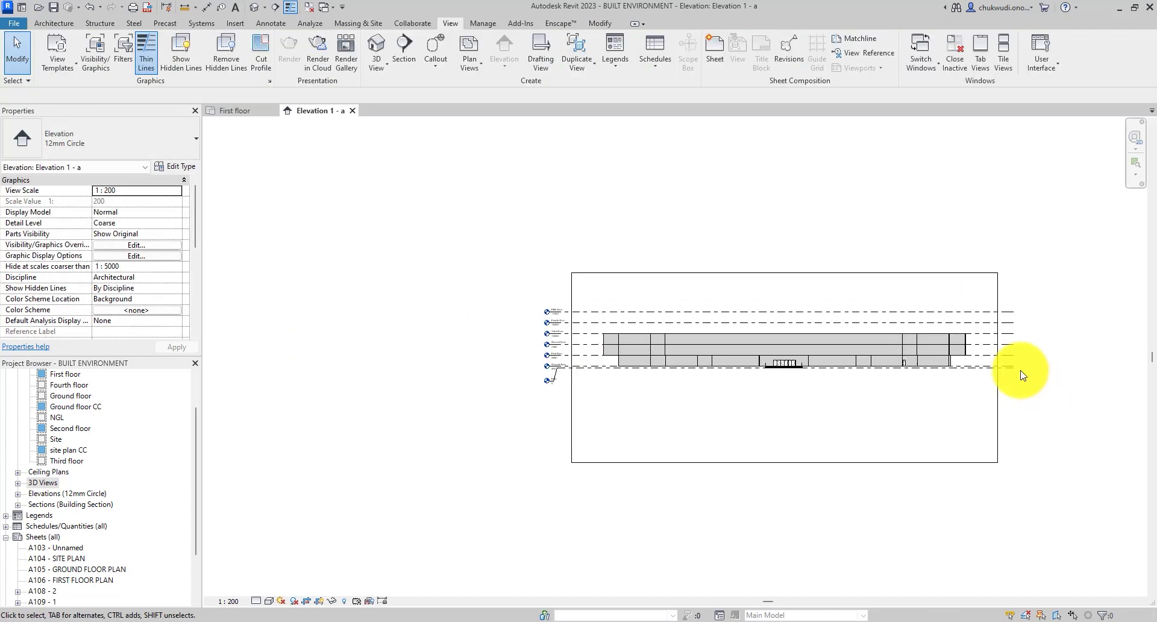
{"action": "scroll", "coordinate": [770, 315], "scroll_direction": "up", "scroll_amount": 3}
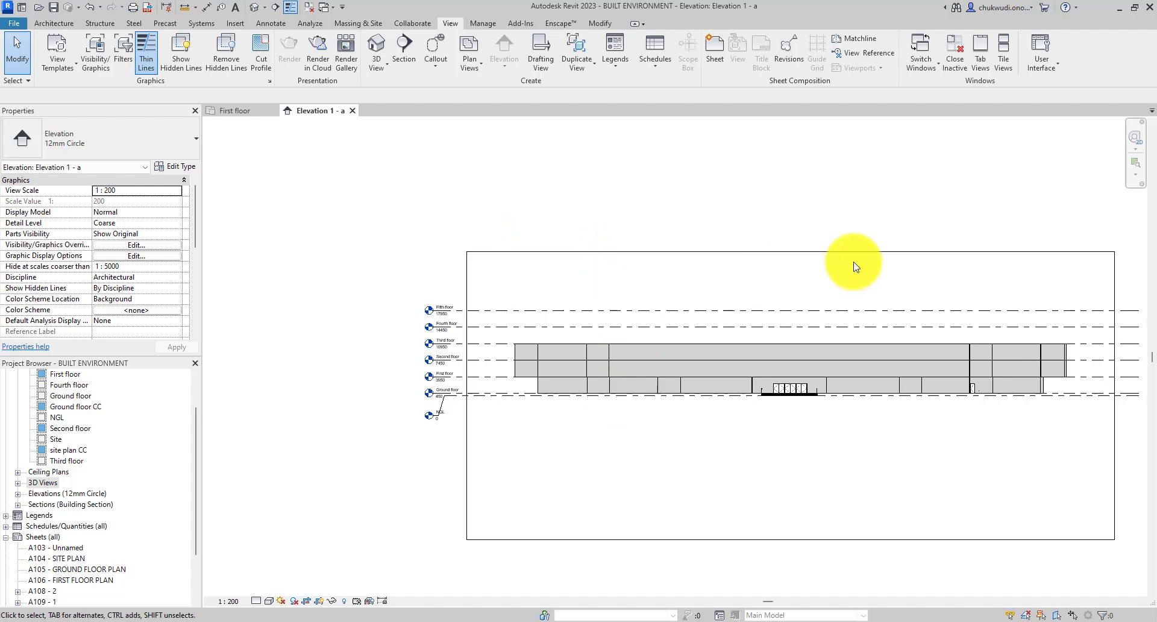
In the First floor plan, check the north marker's view line and far clip extent, and open its elevation view.
{"action": "left_click", "coordinate": [237, 111]}
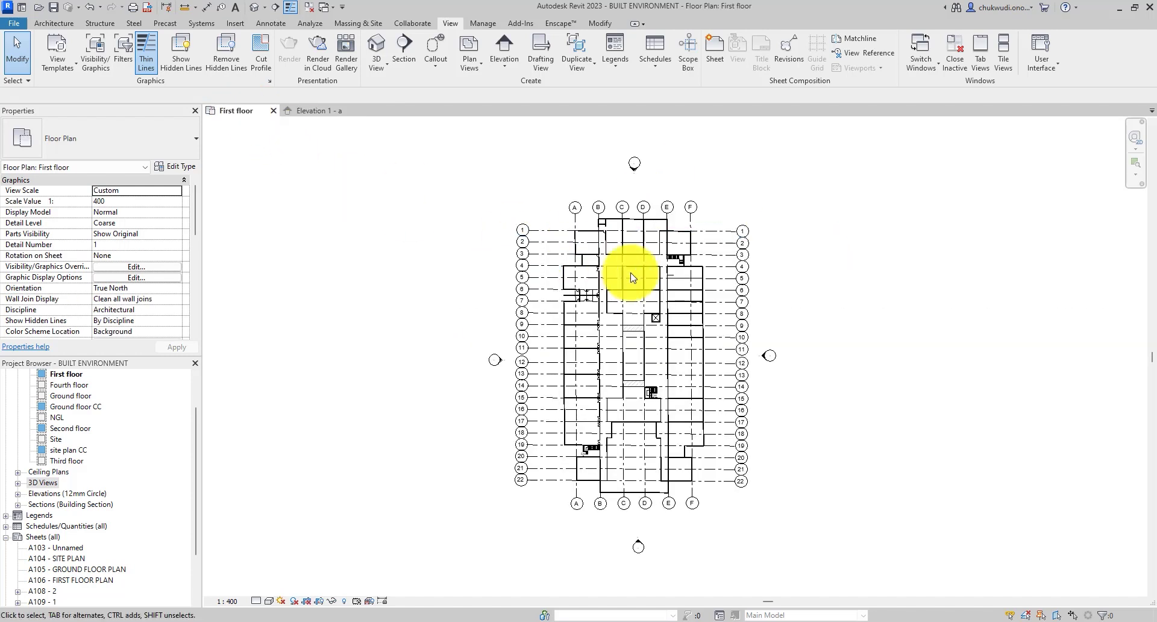
{"action": "left_click", "coordinate": [638, 176]}
{"action": "scroll", "coordinate": [635, 226], "scroll_direction": "up", "scroll_amount": 3}
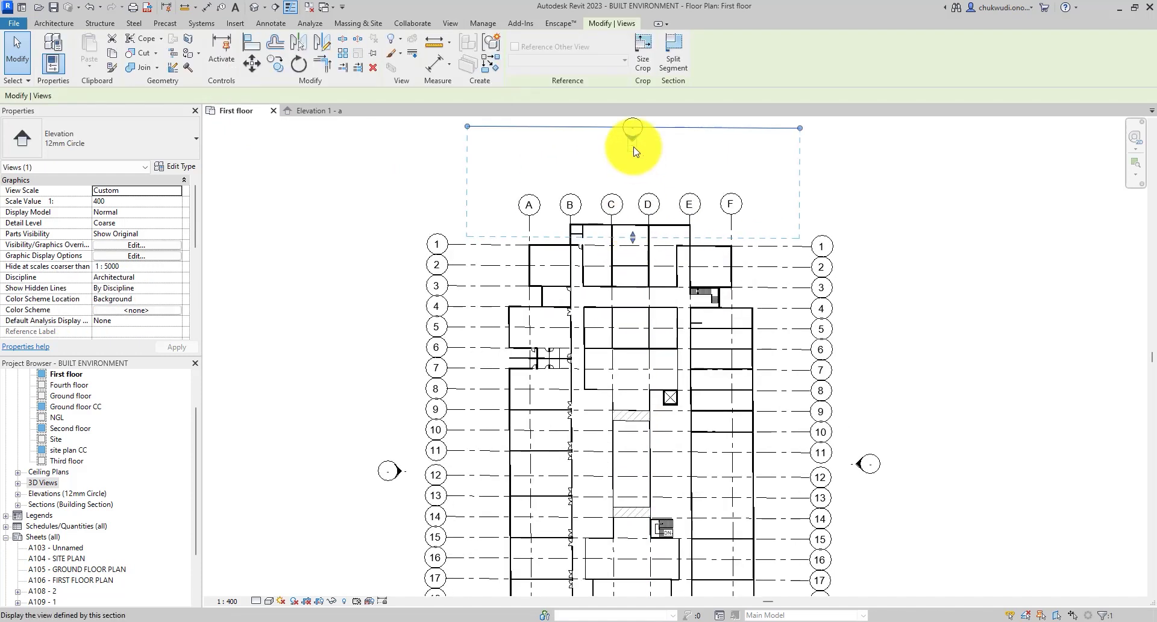
{"action": "scroll", "coordinate": [663, 262], "scroll_direction": "down", "scroll_amount": 4}
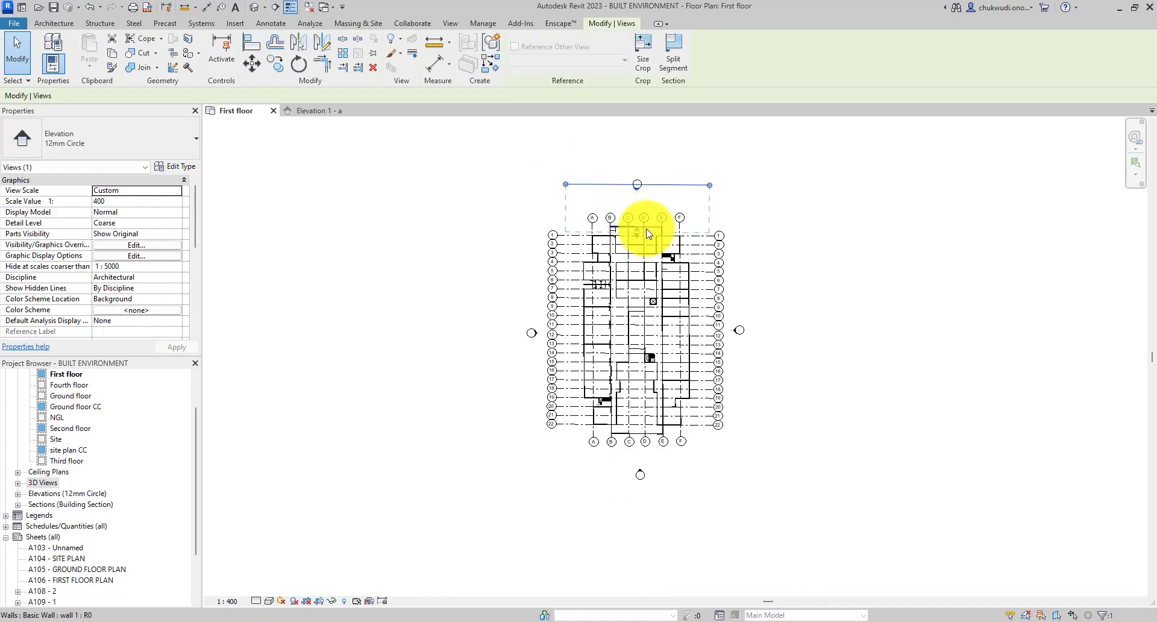
{"action": "left_click", "coordinate": [718, 168]}
{"action": "left_click", "coordinate": [638, 193]}
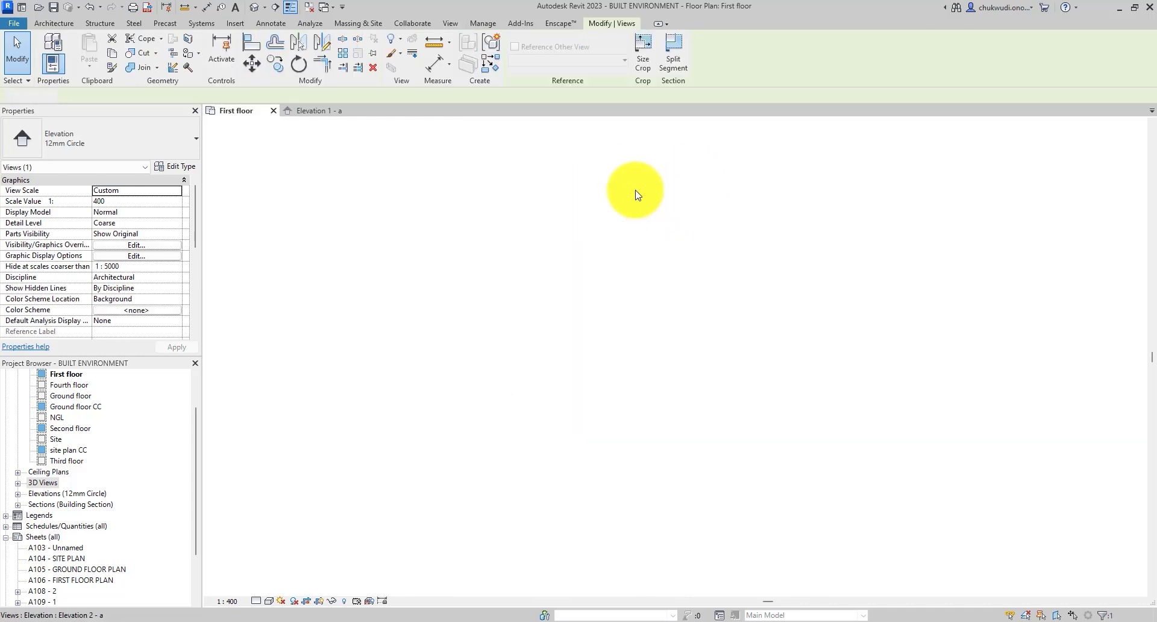
{"action": "double_click", "coordinate": [637, 194]}
{"action": "scroll", "coordinate": [544, 326], "scroll_direction": "down", "scroll_amount": 3}
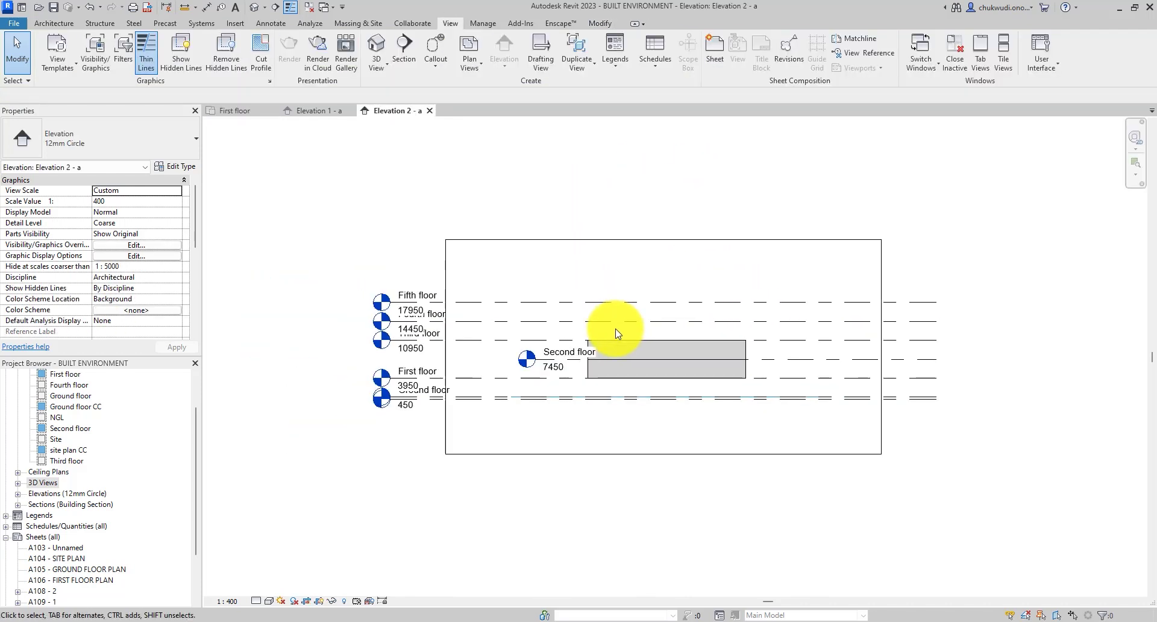
Align the Second floor level head with the other heads and set the elevation's view scale to 1:200.
{"action": "left_click", "coordinate": [548, 372]}
{"action": "left_click_drag", "start_coordinate": [457, 355], "coordinate": [382, 358]}
{"action": "left_click", "coordinate": [227, 602]}
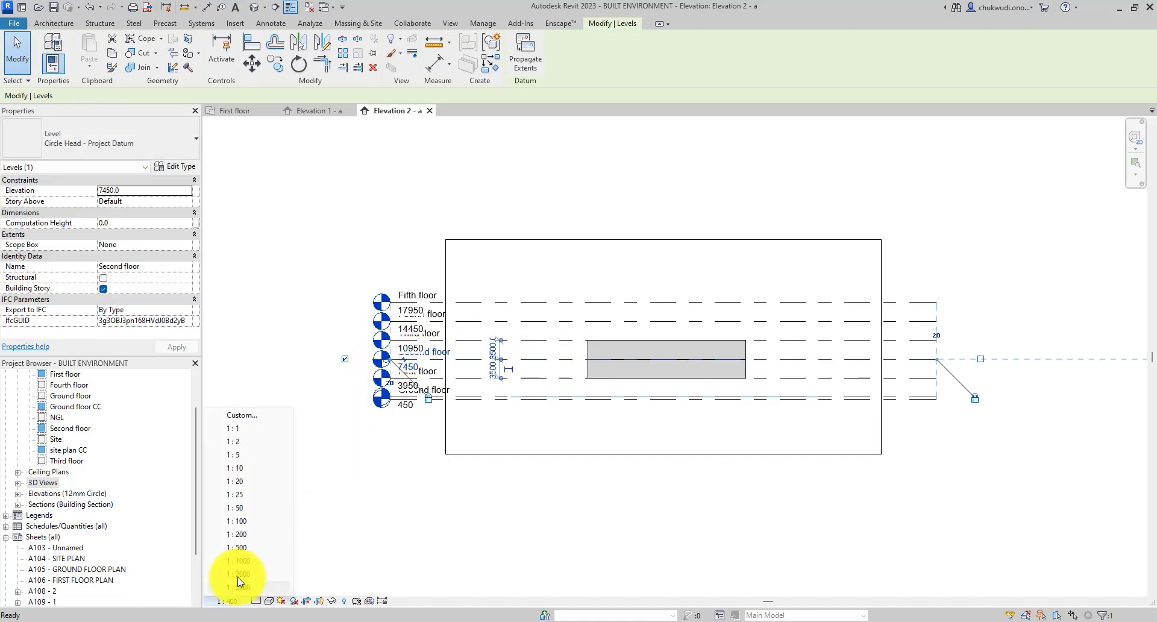
{"action": "left_click", "coordinate": [270, 537]}
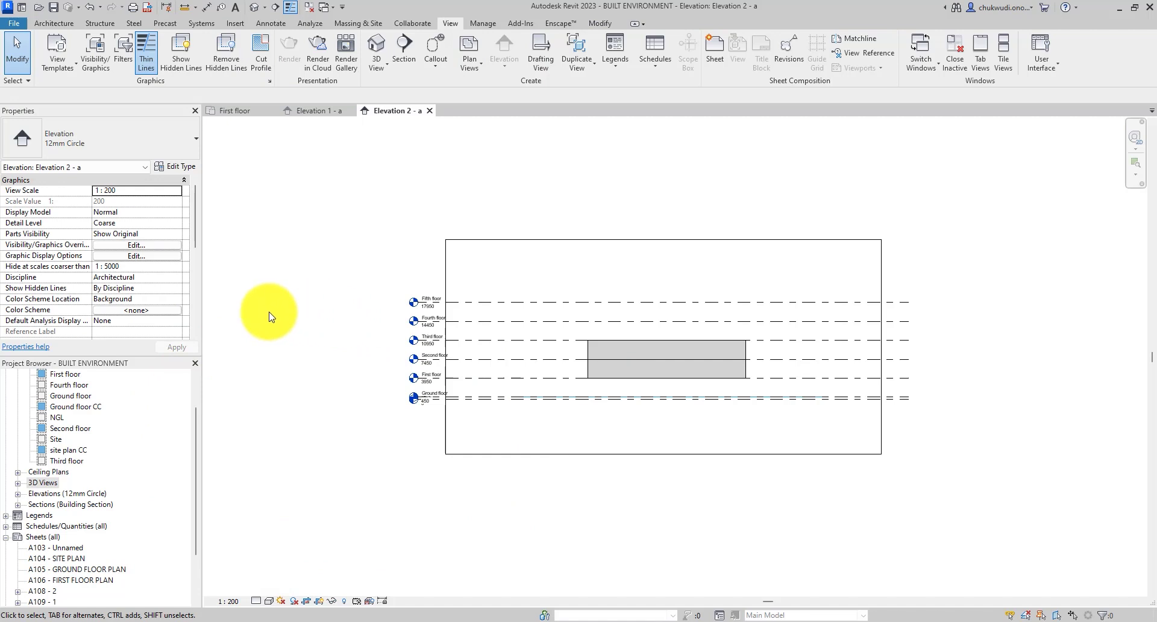
Set the north elevation's far clipping to No clip.
{"action": "scroll", "coordinate": [275, 288], "scroll_direction": "down", "scroll_amount": 1}
{"action": "scroll", "coordinate": [36, 227], "scroll_direction": "down", "scroll_amount": 4}
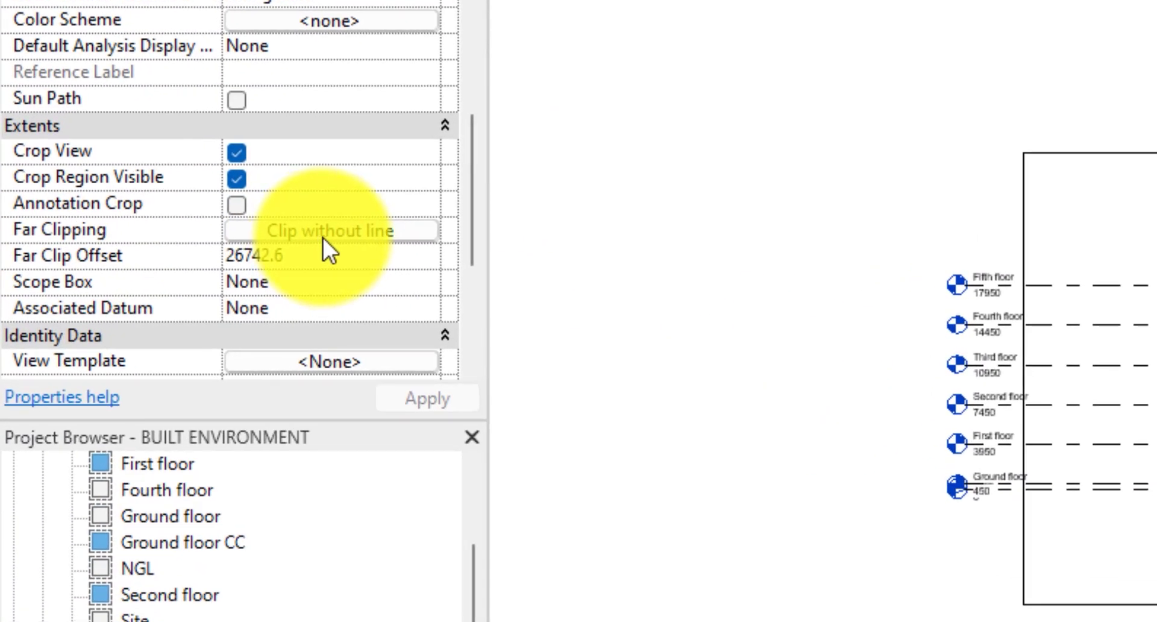
{"action": "left_click", "coordinate": [329, 234]}
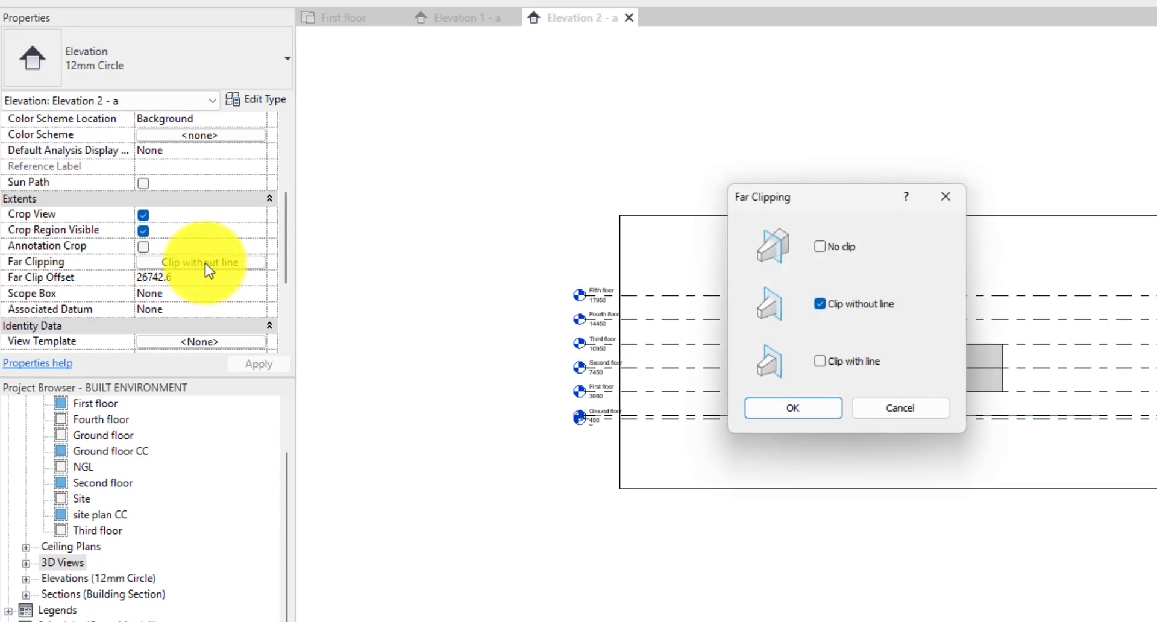
{"action": "left_click", "coordinate": [828, 253]}
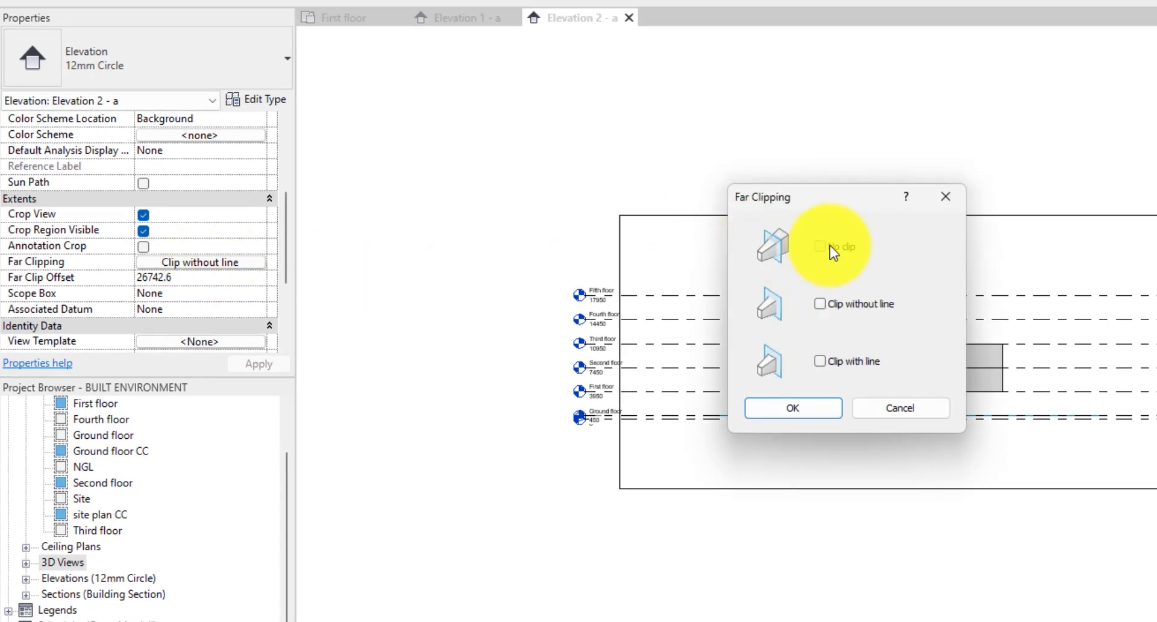
{"action": "left_click", "coordinate": [792, 407]}
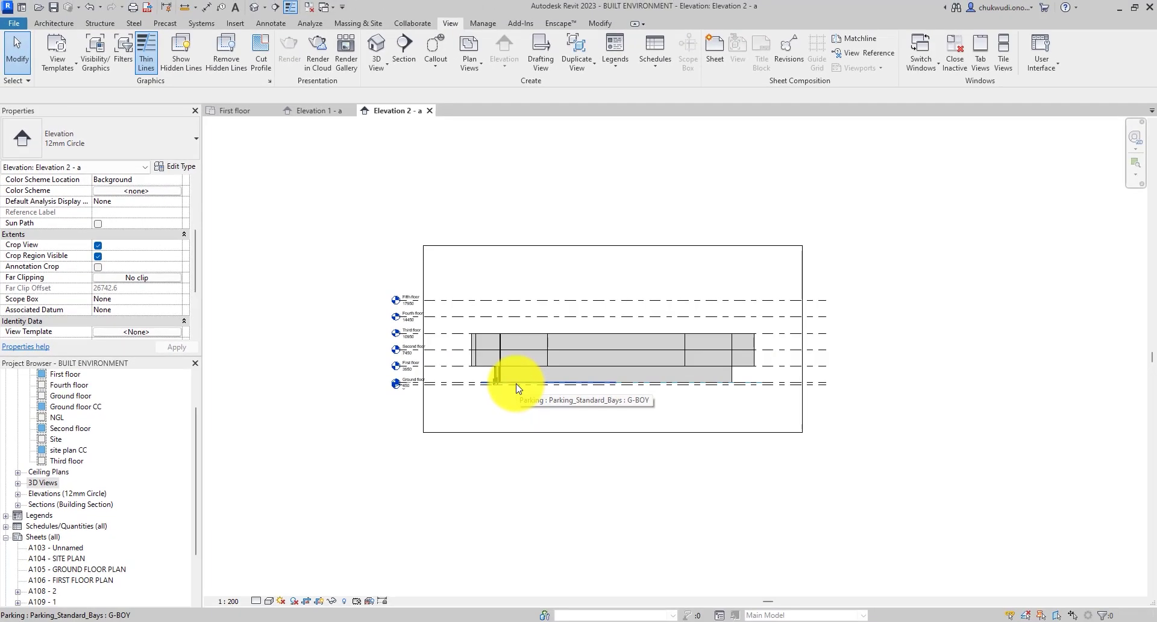
Return to the First floor plan and examine the north marker's view extent with far clipping turned off.
{"action": "left_click", "coordinate": [238, 112]}
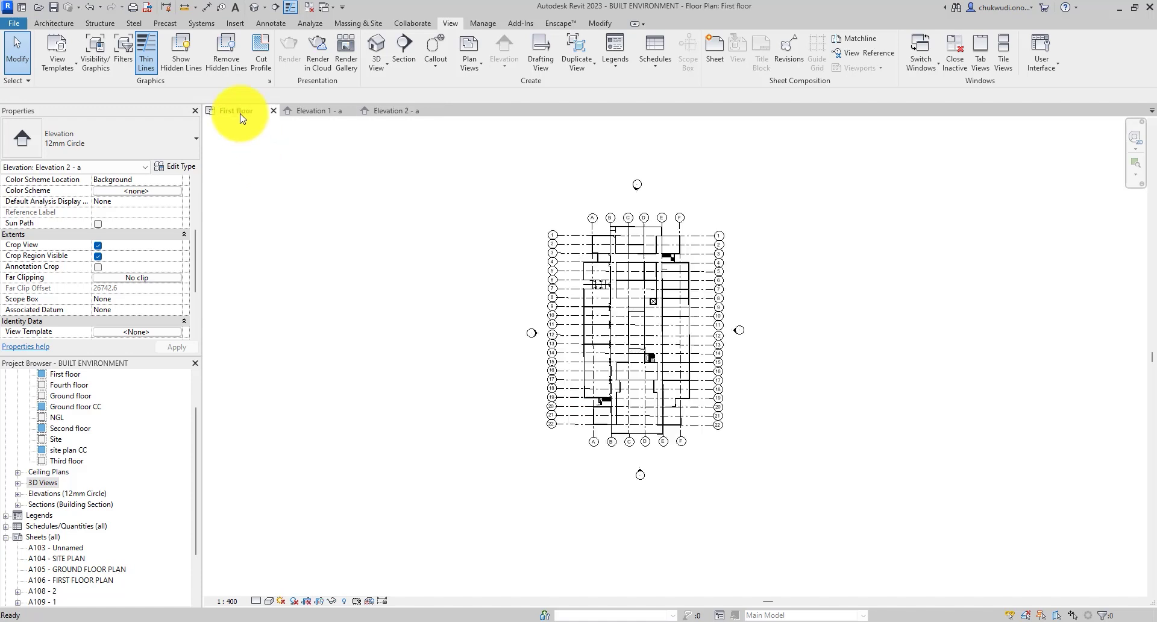
{"action": "scroll", "coordinate": [668, 194], "scroll_direction": "up", "scroll_amount": 5}
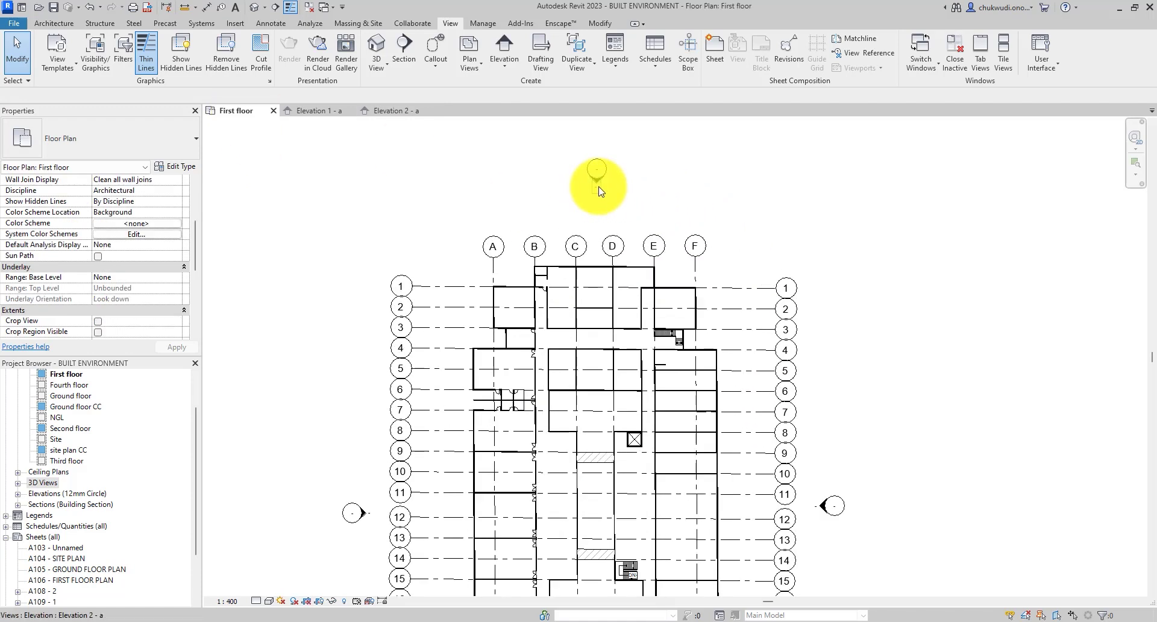
{"action": "left_click", "coordinate": [598, 181]}
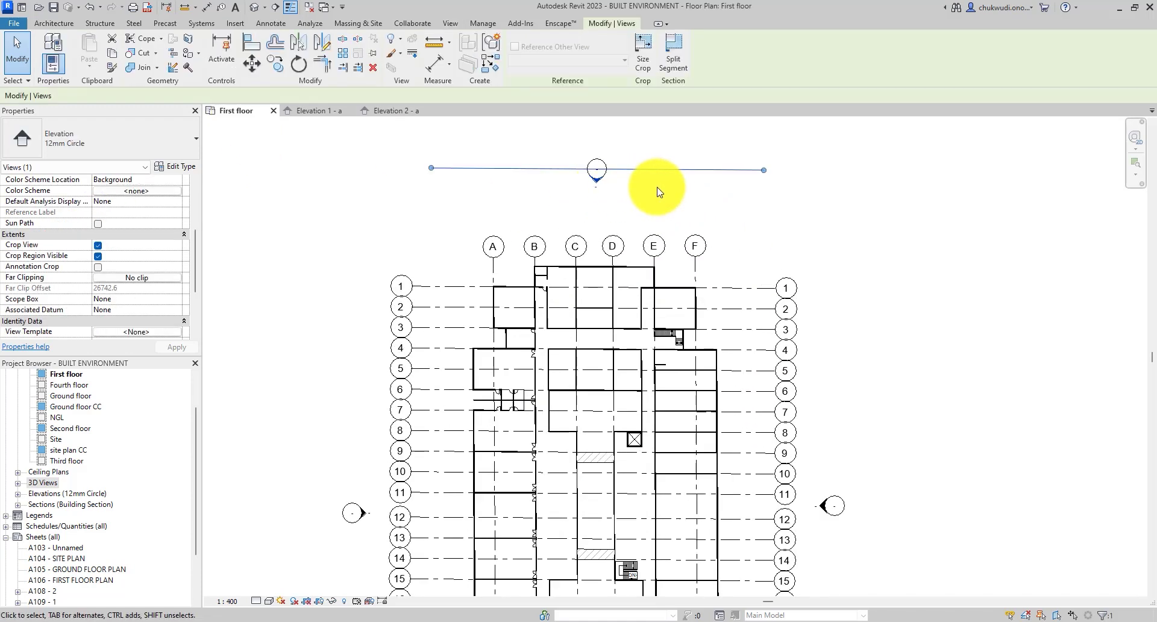
{"action": "scroll", "coordinate": [658, 187], "scroll_direction": "down", "scroll_amount": 3}
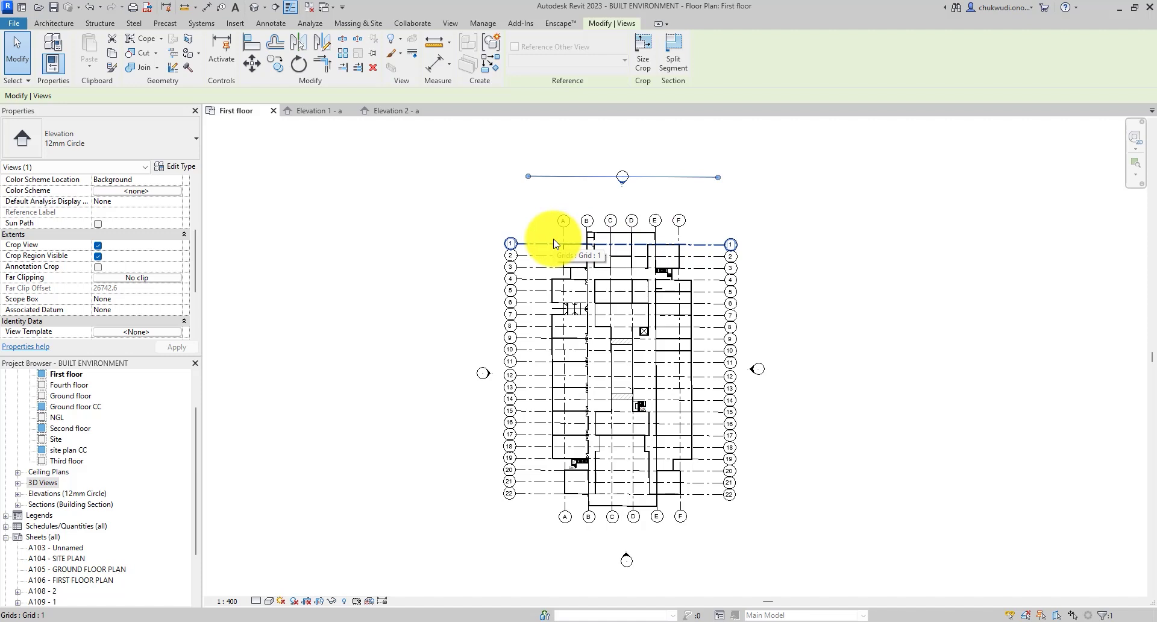
{"action": "scroll", "coordinate": [499, 219], "scroll_direction": "down", "scroll_amount": 3}
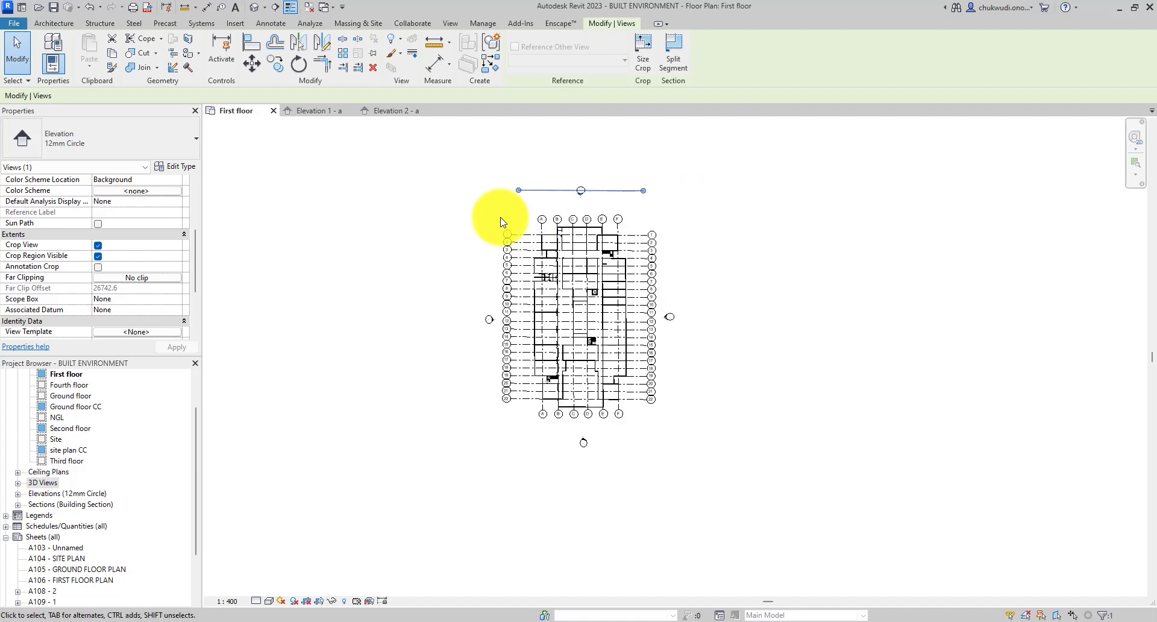
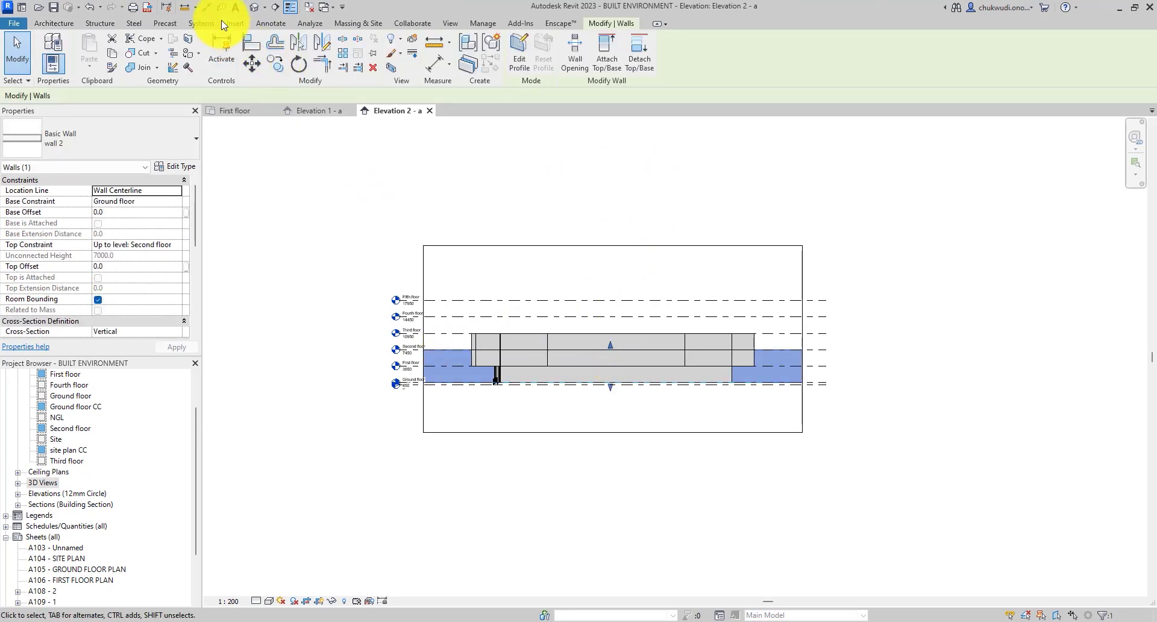
In the 3D view, set the top constraint of the separate enclosure's wall facing the building to Unconnected with a height of 15000.
{"action": "left_click", "coordinate": [254, 8]}
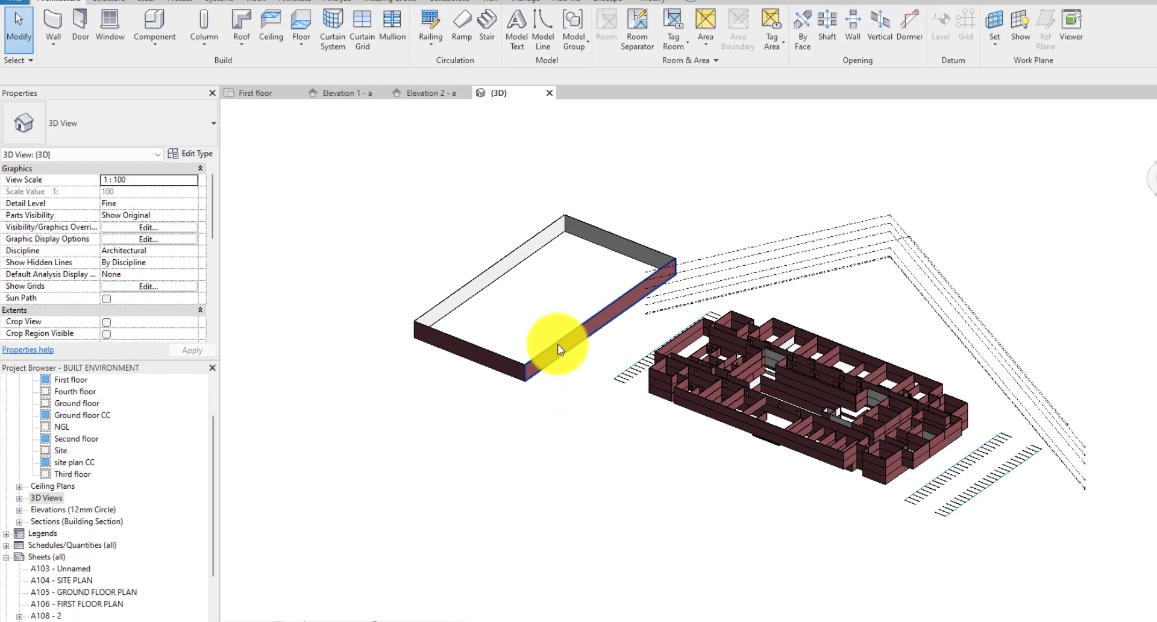
{"action": "left_click", "coordinate": [488, 362]}
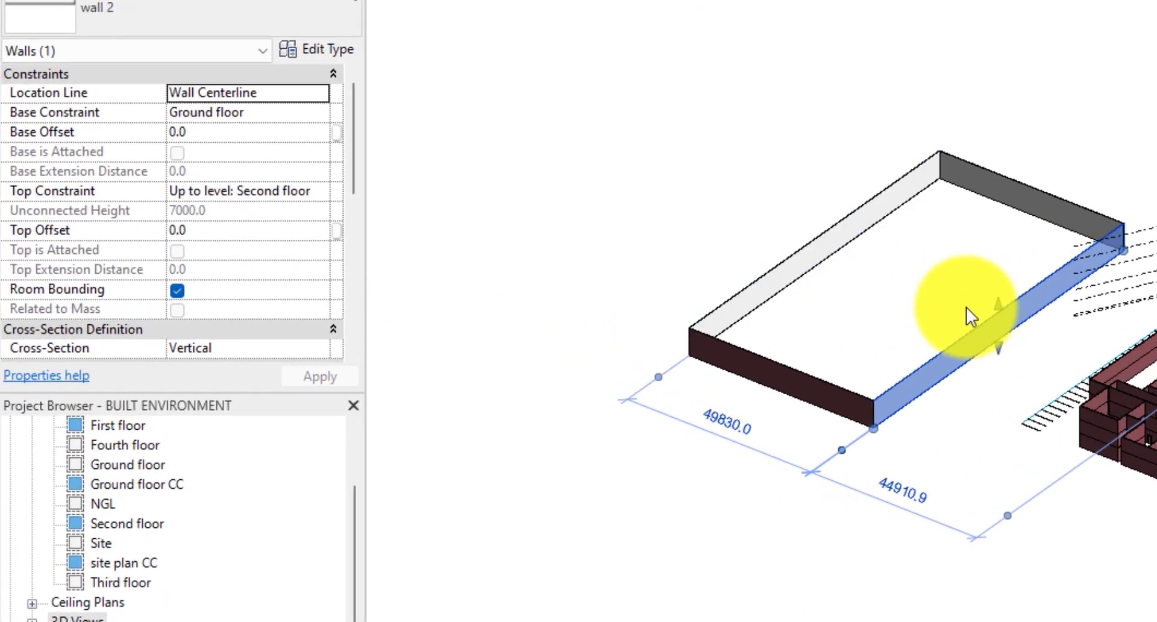
{"action": "left_click", "coordinate": [317, 196]}
{"action": "left_click", "coordinate": [319, 192]}
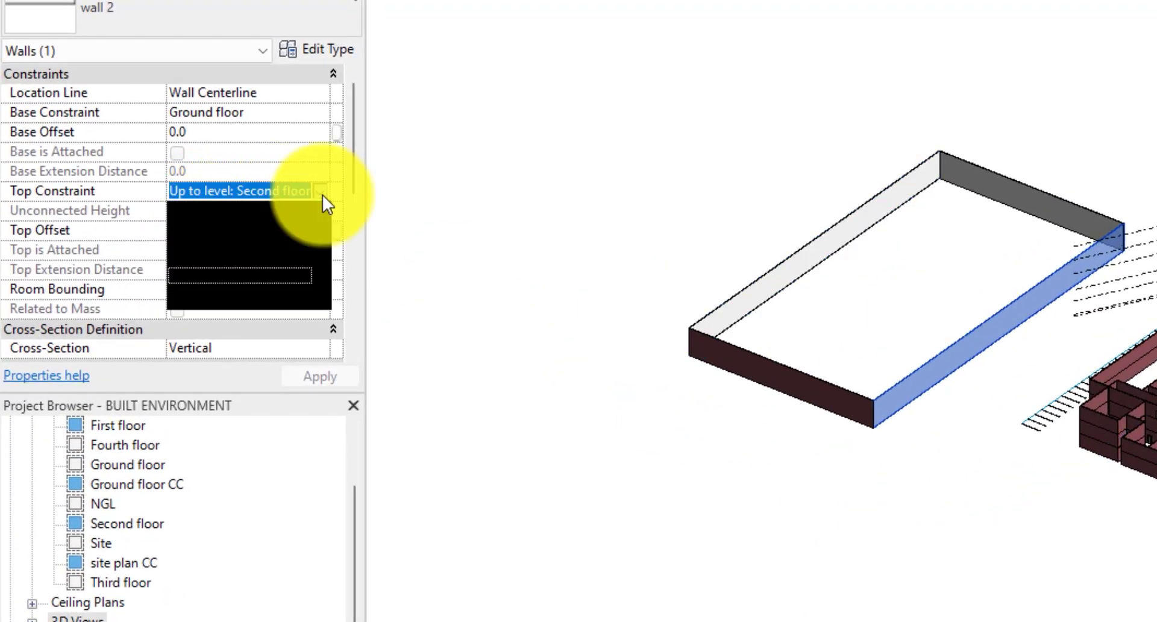
{"action": "left_click", "coordinate": [226, 209]}
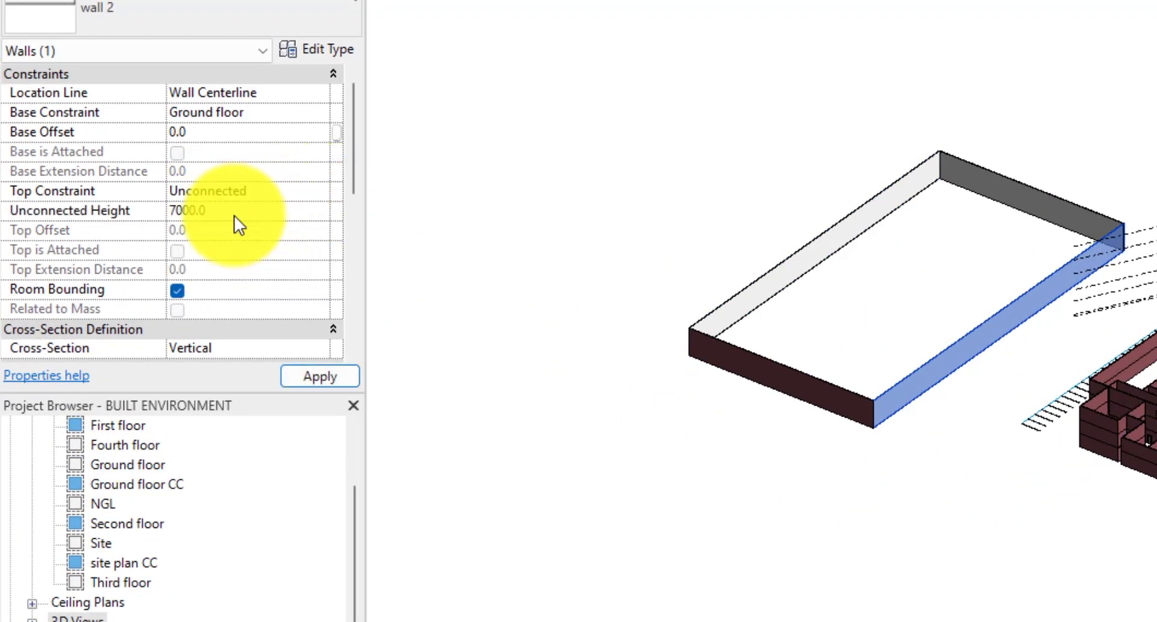
{"action": "left_click", "coordinate": [277, 209]}
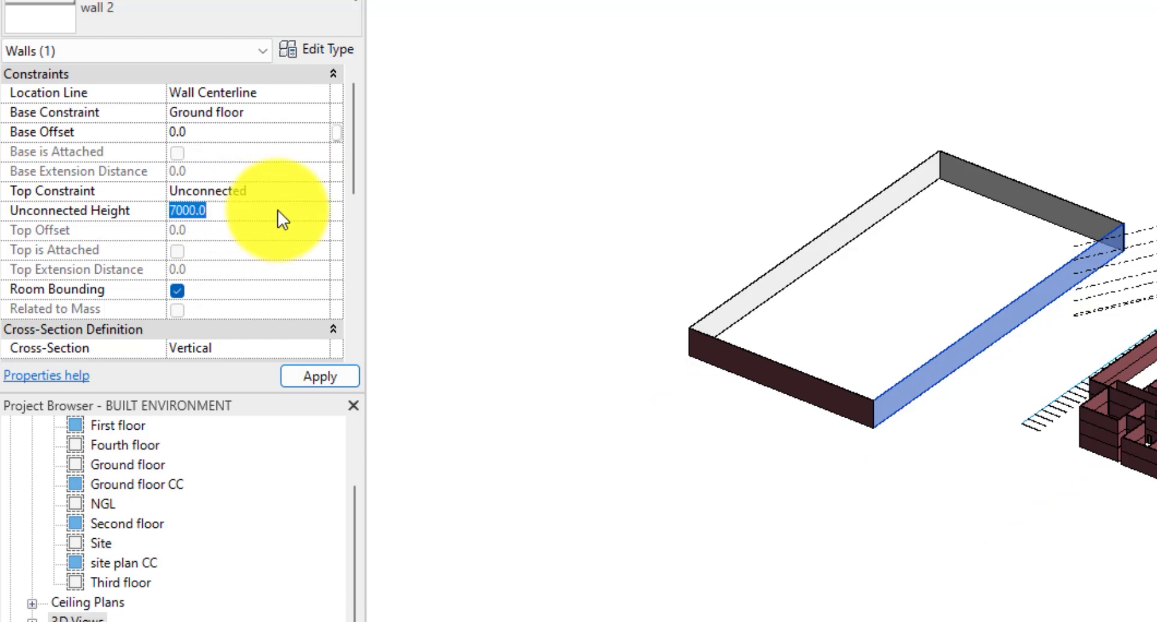
{"action": "type", "text": "15000"}
{"action": "left_click", "coordinate": [334, 362]}
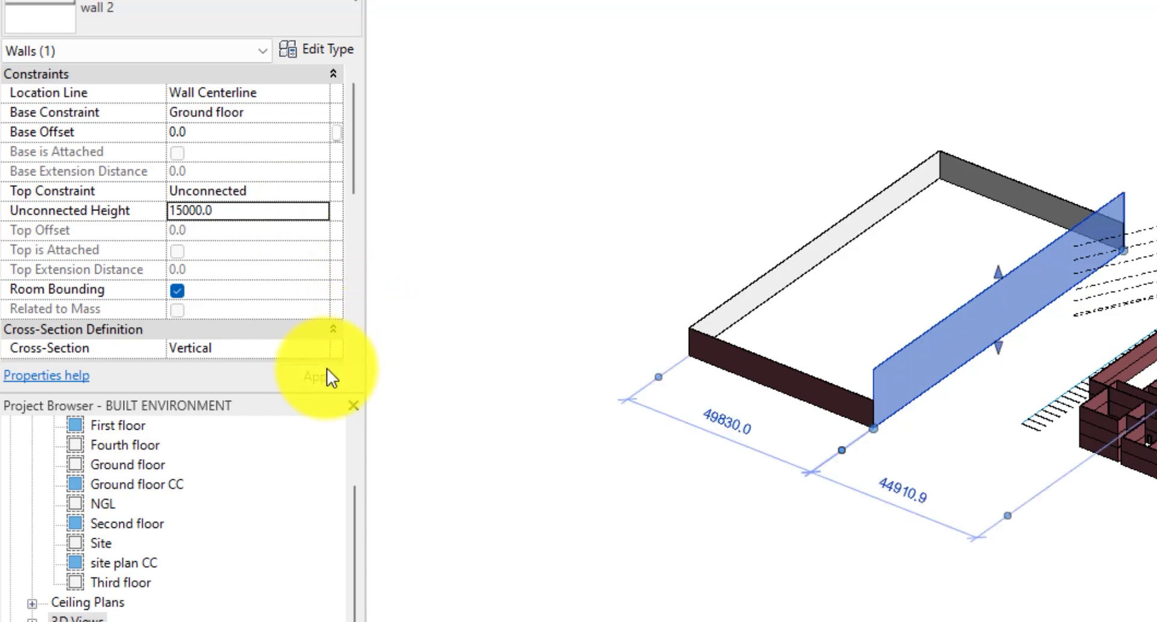
Set the unconnected height of the enclosure wall facing the building to 30000.
{"action": "left_click", "coordinate": [258, 215]}
{"action": "type", "text": "30000"}
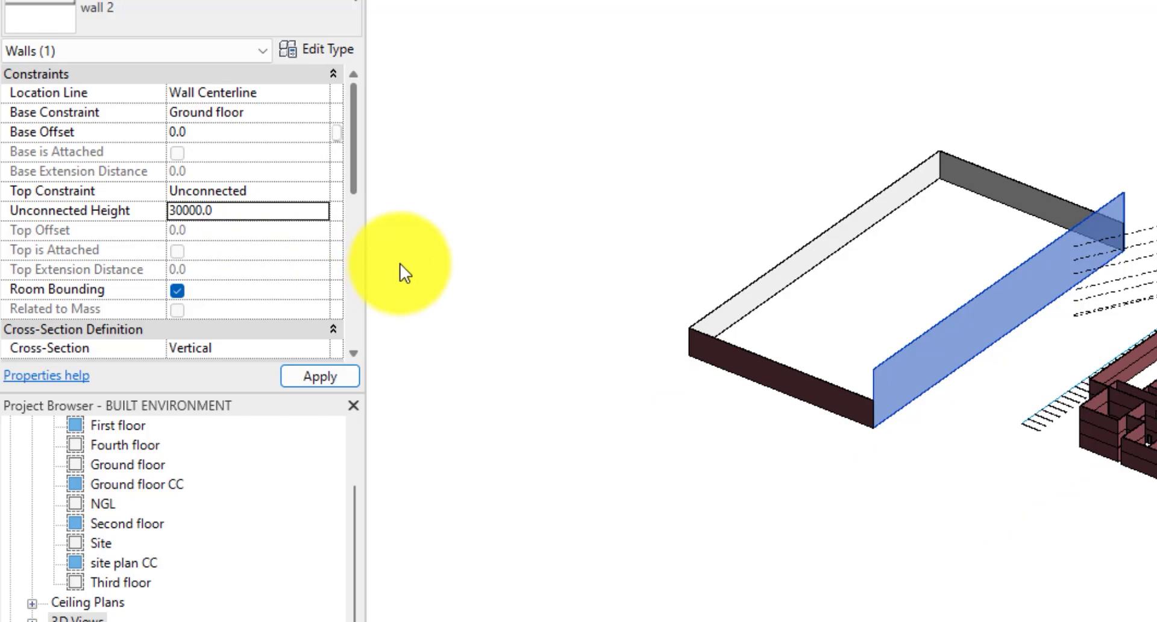
{"action": "left_click", "coordinate": [559, 387]}
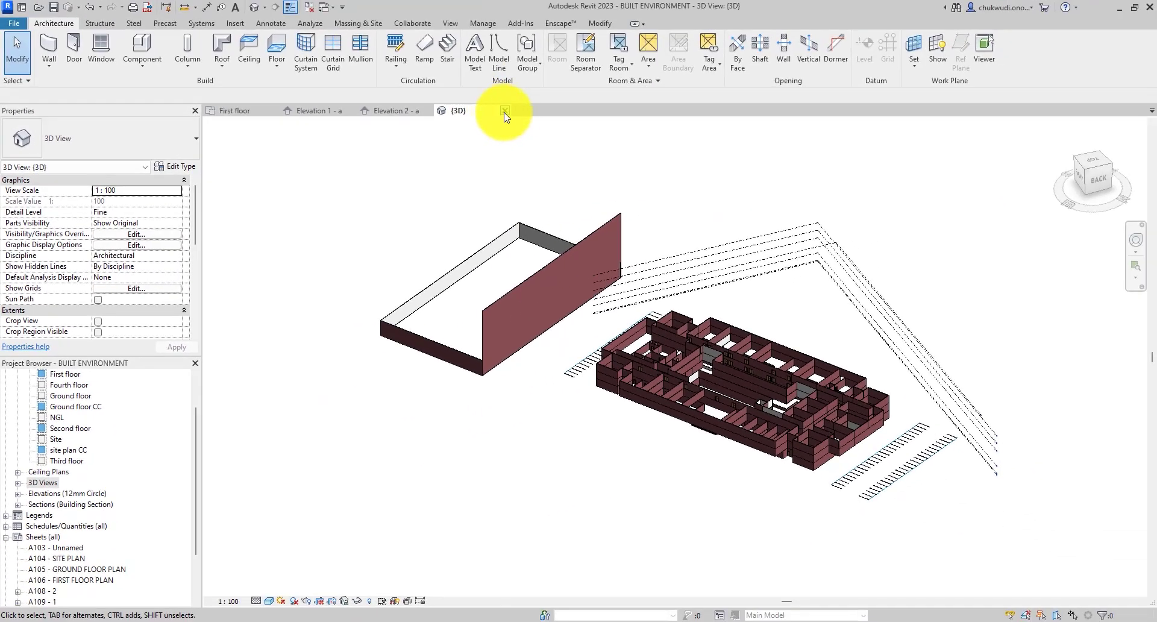
Close the 3D view and examine how the tall enclosure wall appears behind the building in the north elevation.
{"action": "left_click", "coordinate": [504, 111]}
{"action": "left_click", "coordinate": [730, 265]}
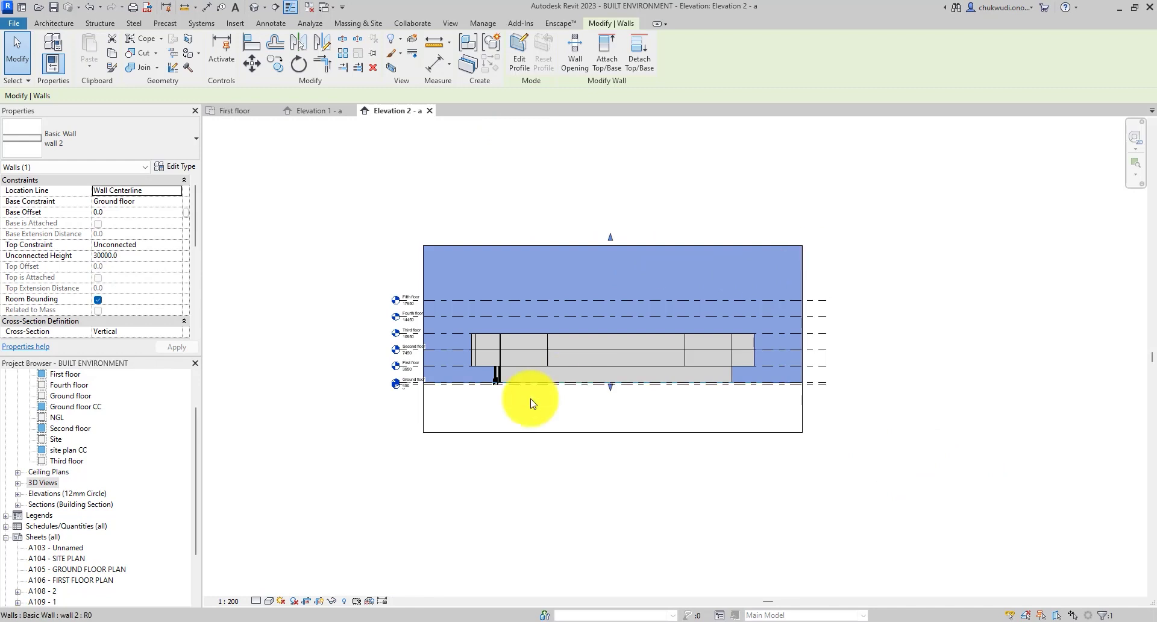
{"action": "left_click", "coordinate": [519, 434]}
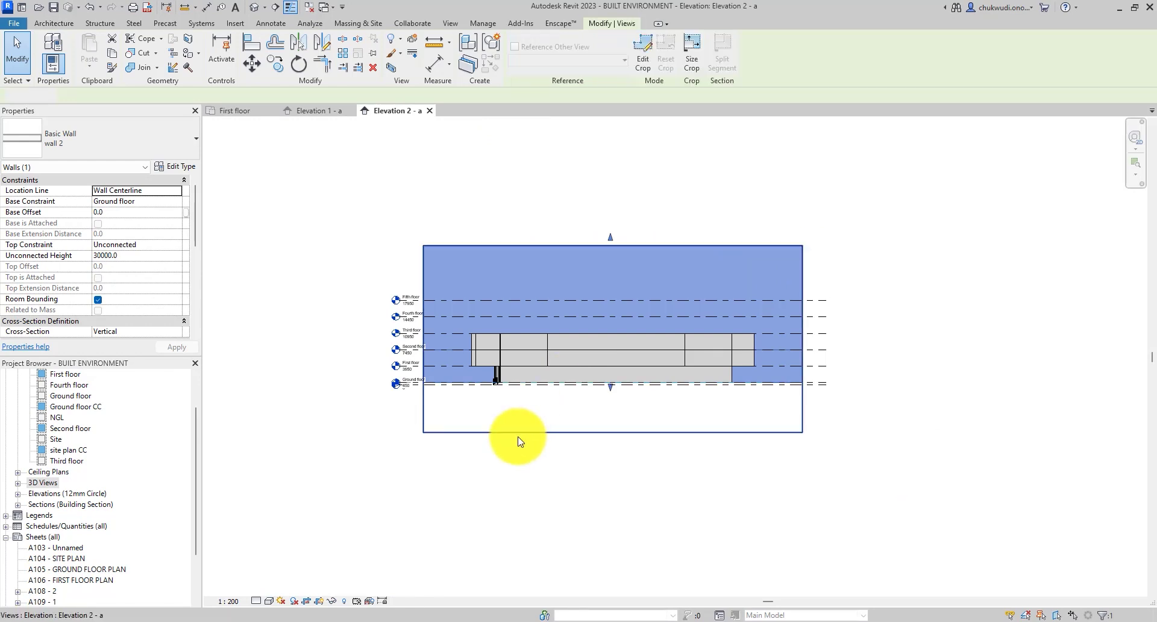
{"action": "left_click", "coordinate": [513, 281]}
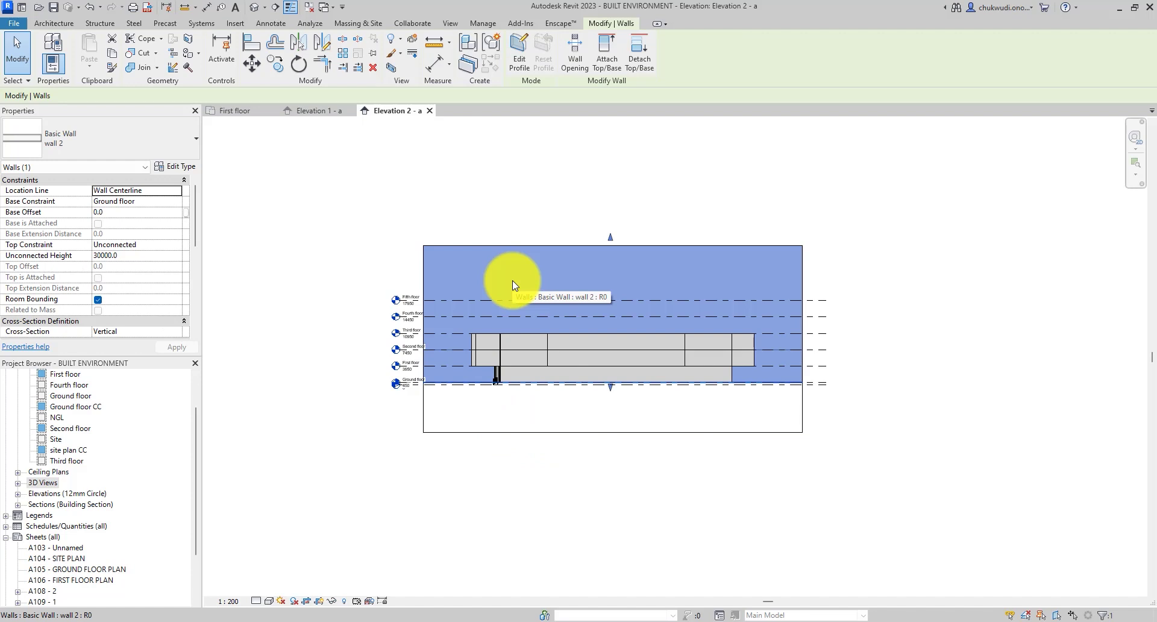
{"action": "key", "text": "Escape"}
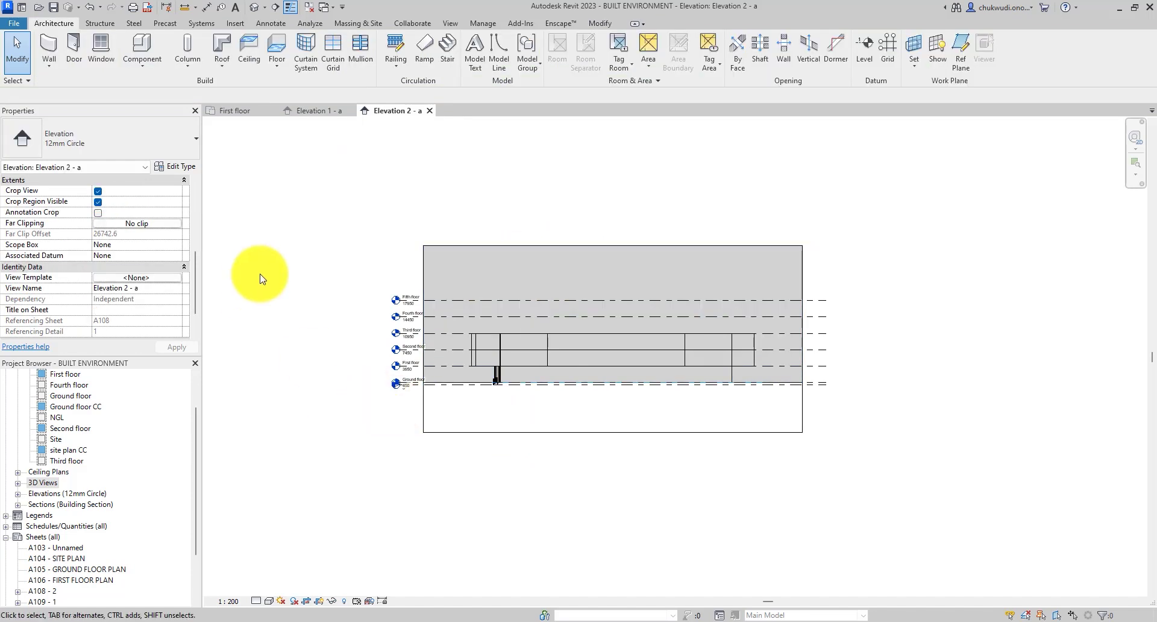
Set the north elevation's far clipping to Clip with line.
{"action": "scroll", "coordinate": [187, 272], "scroll_direction": "down", "scroll_amount": 2}
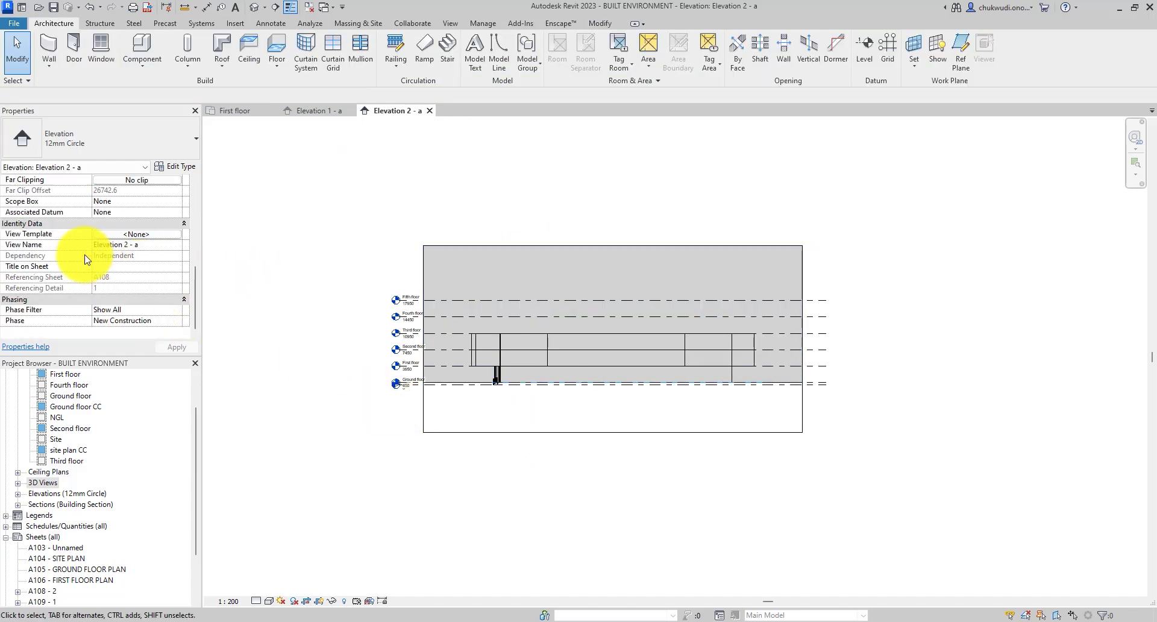
{"action": "scroll", "coordinate": [96, 226], "scroll_direction": "up", "scroll_amount": 3}
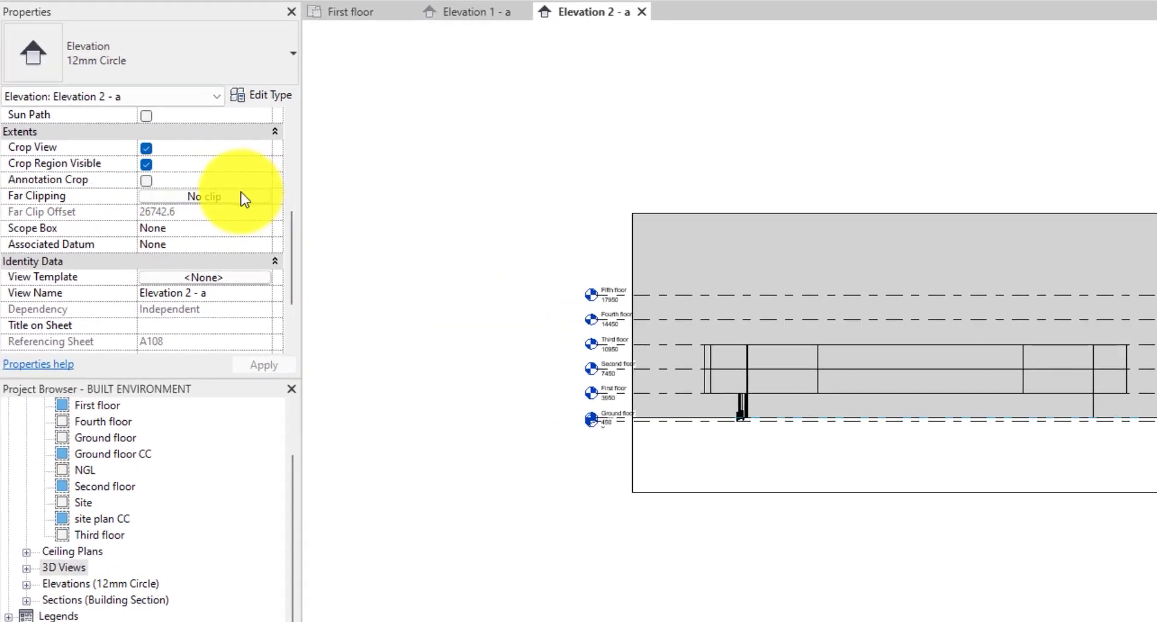
{"action": "left_click", "coordinate": [241, 196]}
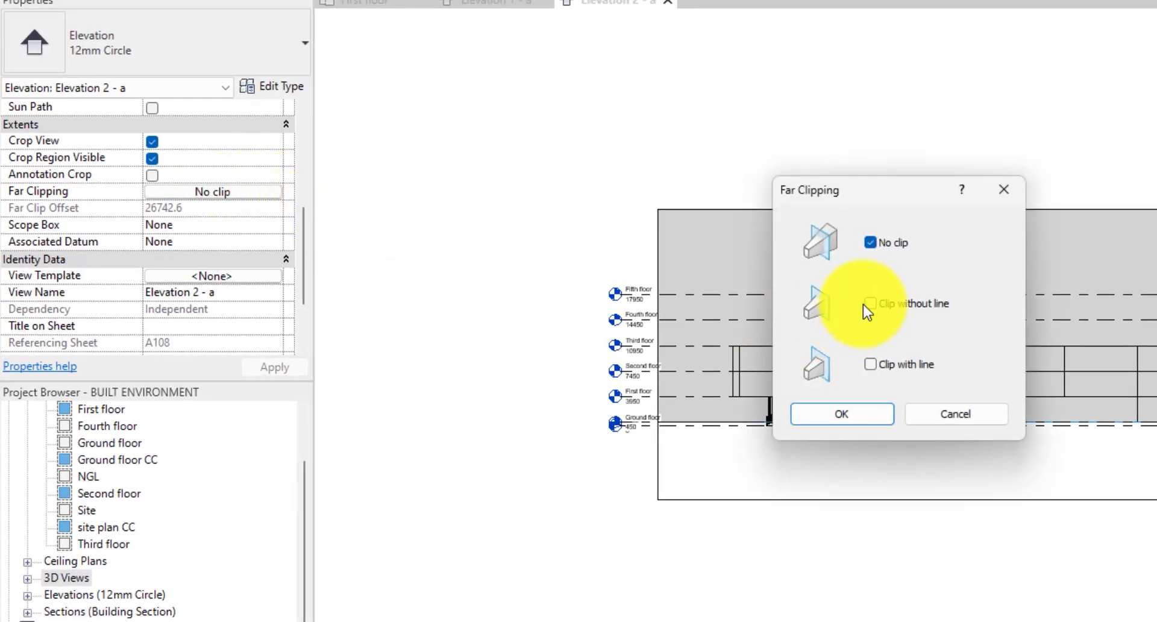
{"action": "left_click", "coordinate": [871, 365]}
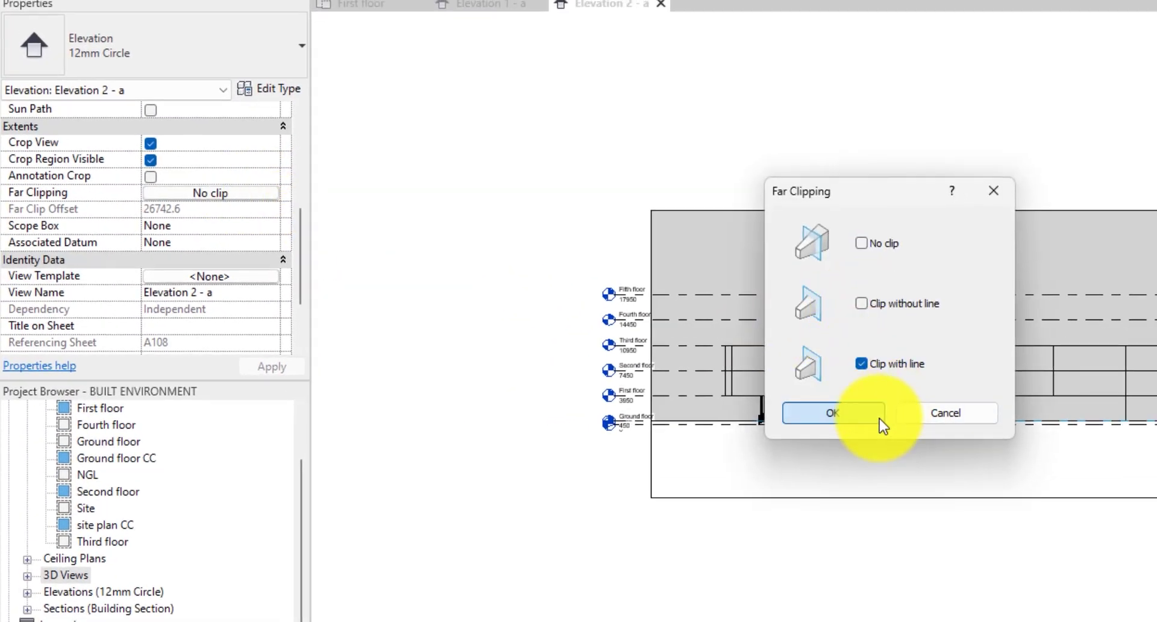
{"action": "left_click", "coordinate": [880, 418]}
In the First floor plan, extend the north marker's far clip depth to about 151500, past the building but short of the separate enclosure.
{"action": "left_click", "coordinate": [361, 5]}
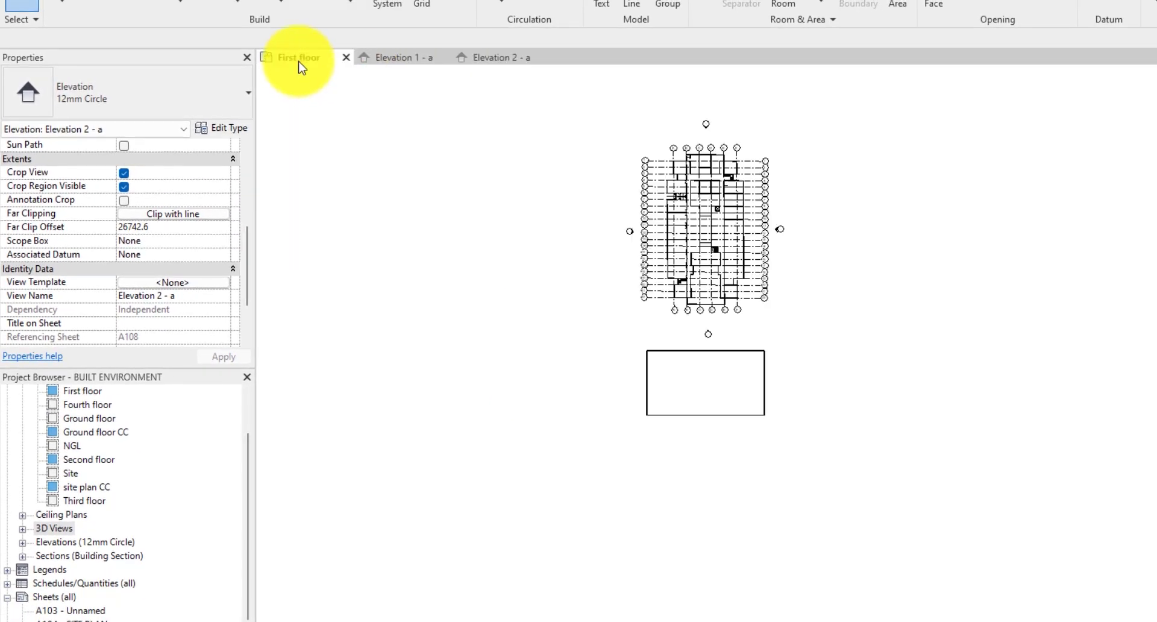
{"action": "scroll", "coordinate": [703, 129], "scroll_direction": "up", "scroll_amount": 5}
{"action": "left_click", "coordinate": [715, 124]}
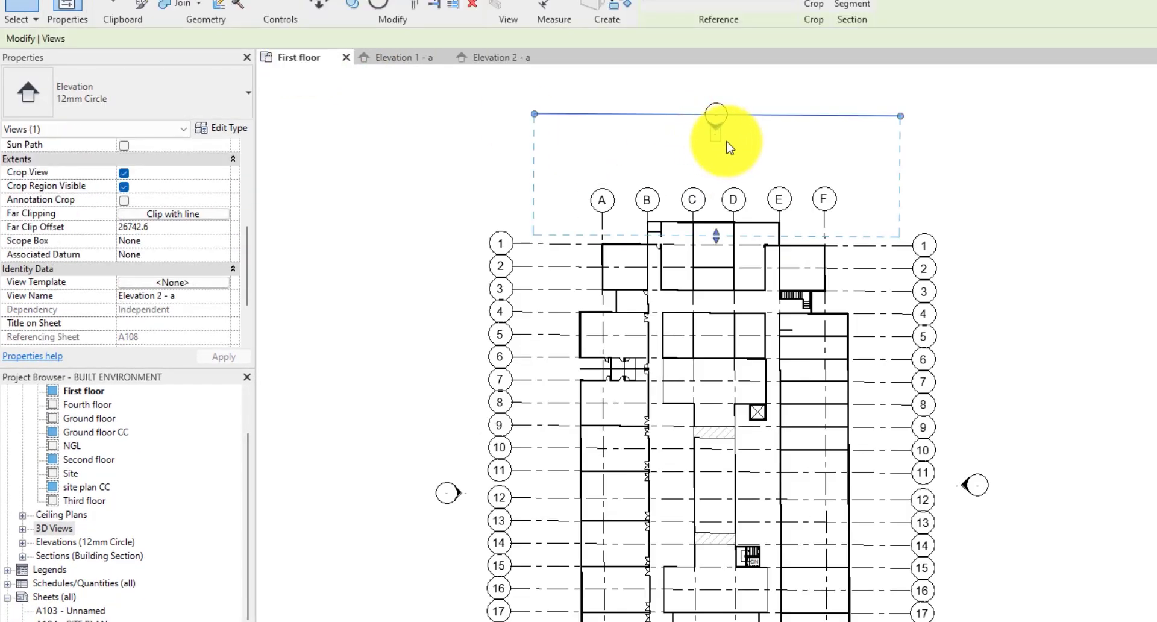
{"action": "scroll", "coordinate": [745, 166], "scroll_direction": "down", "scroll_amount": 2}
{"action": "scroll", "coordinate": [741, 220], "scroll_direction": "down", "scroll_amount": 1}
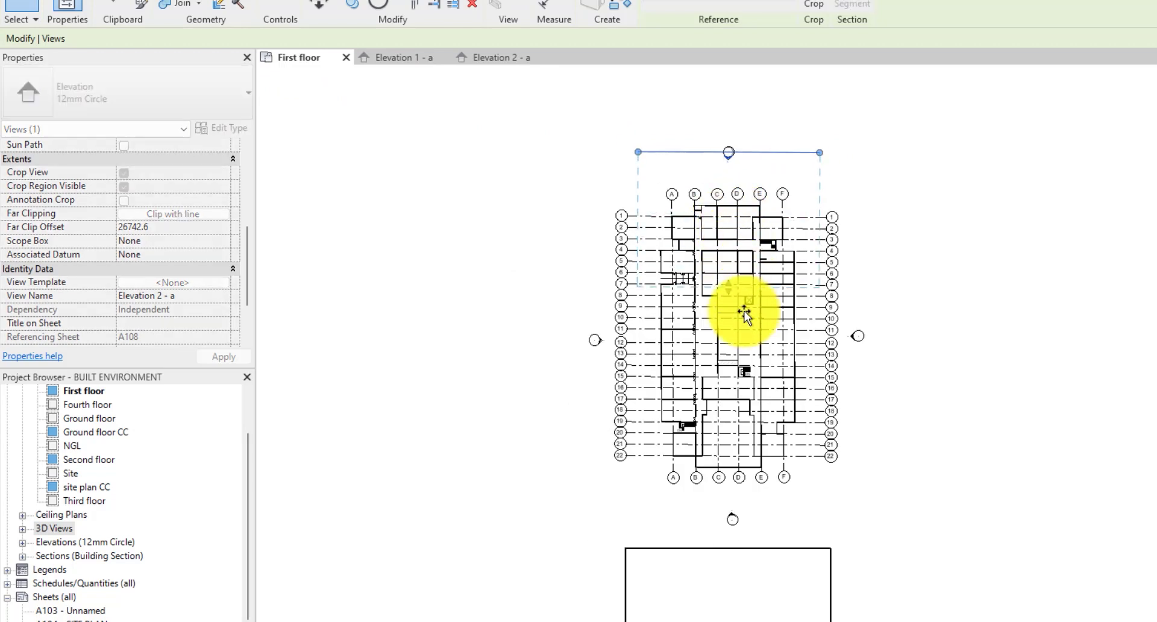
{"action": "left_click_drag", "start_coordinate": [745, 313], "coordinate": [745, 496]}
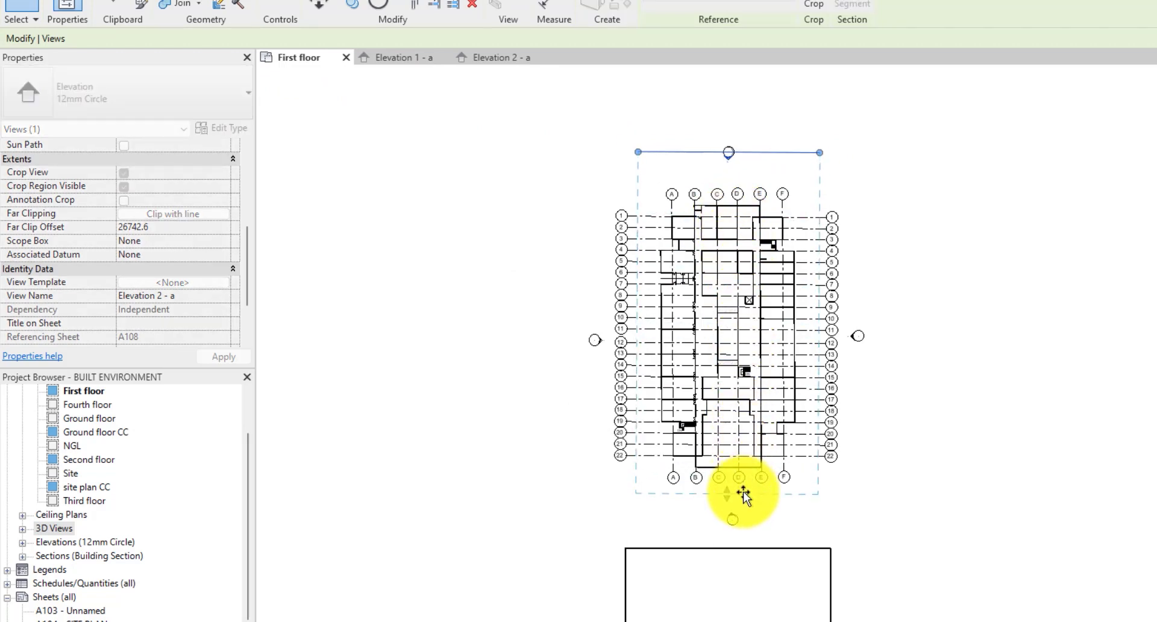
{"action": "left_click", "coordinate": [696, 134]}
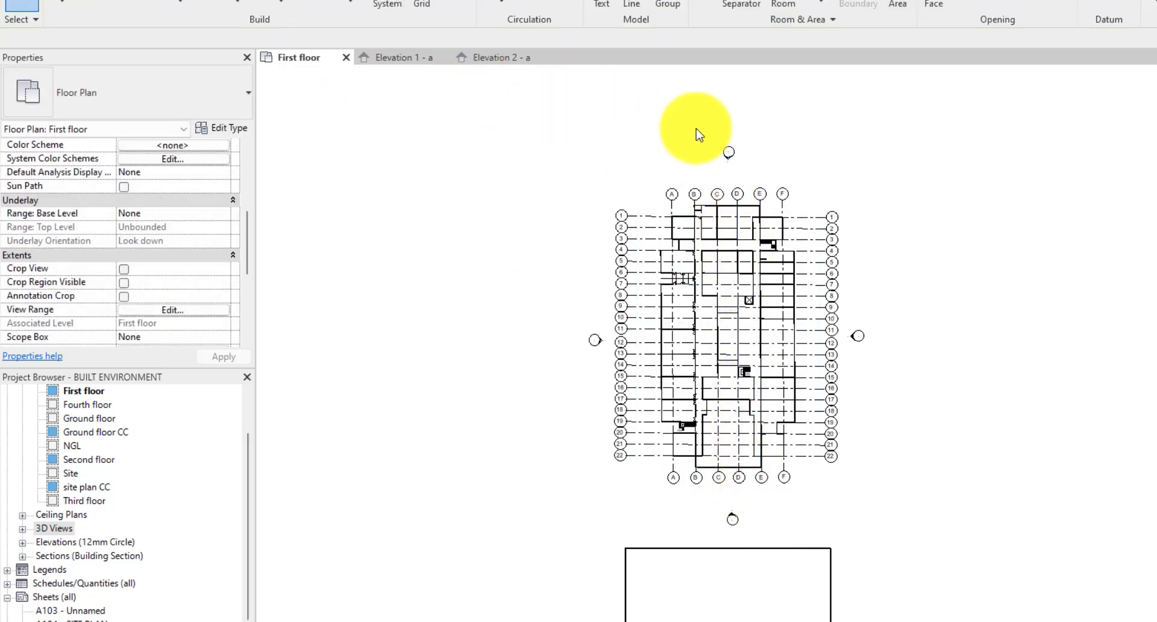
Open the north elevation from its marker and examine what it shows with the extended clip depth.
{"action": "left_click", "coordinate": [729, 156]}
{"action": "scroll", "coordinate": [749, 143], "scroll_direction": "up", "scroll_amount": 3}
{"action": "left_click", "coordinate": [689, 212]}
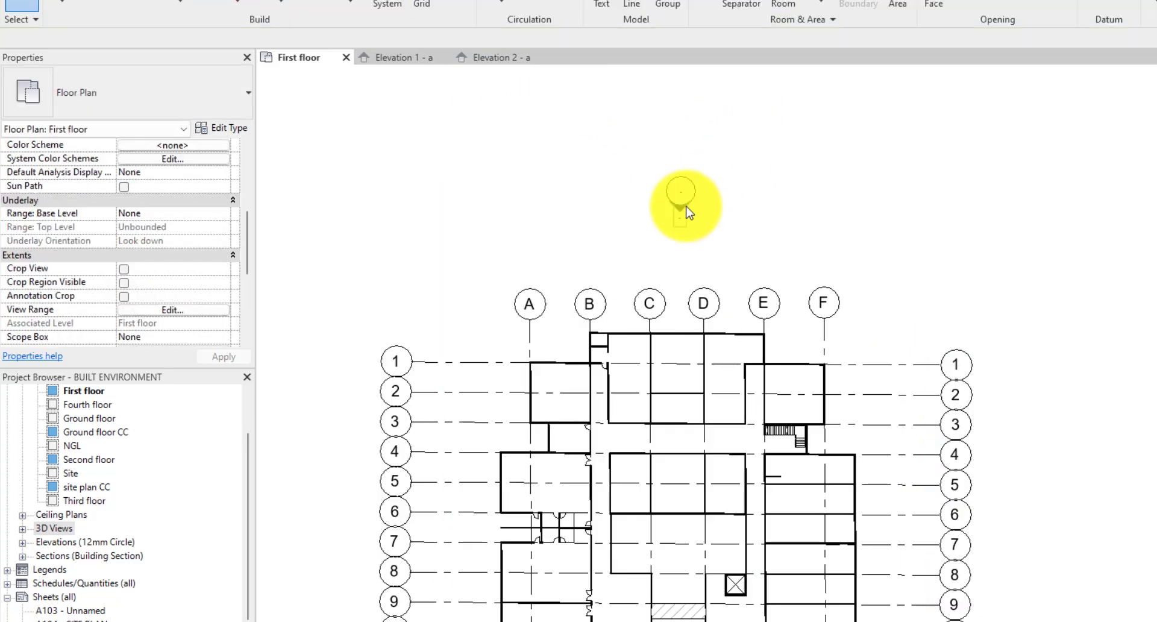
{"action": "double_click", "coordinate": [689, 213]}
{"action": "scroll", "coordinate": [731, 292], "scroll_direction": "up", "scroll_amount": 3}
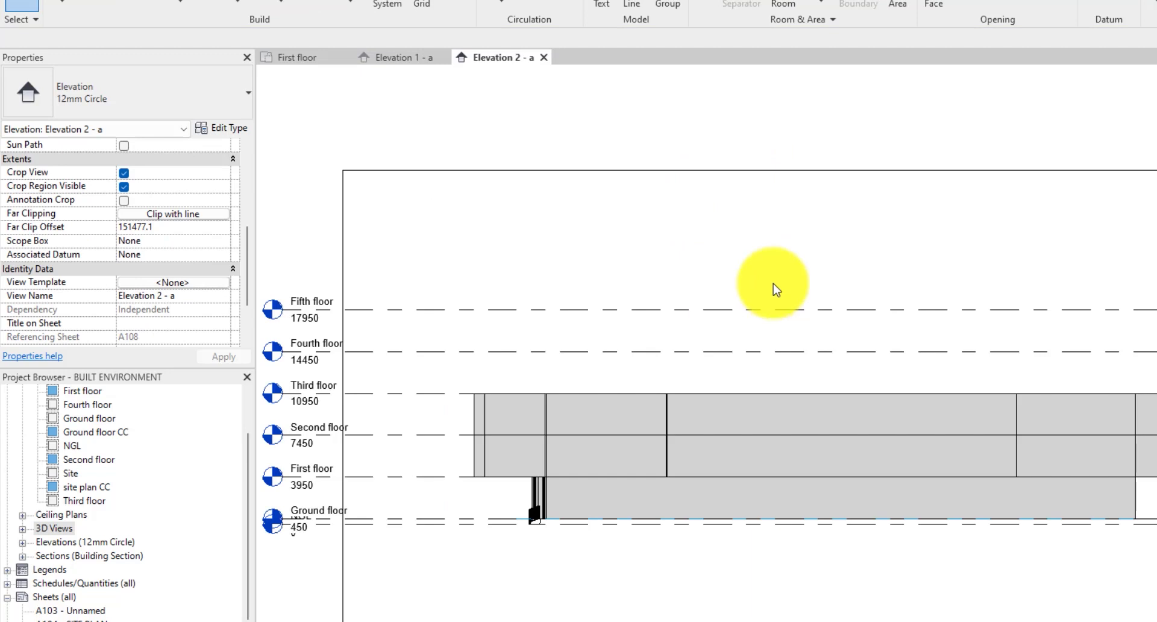
Set the north elevation's far clipping back to No clip and view the whole elevation.
{"action": "scroll", "coordinate": [125, 321], "scroll_direction": "down", "scroll_amount": 2}
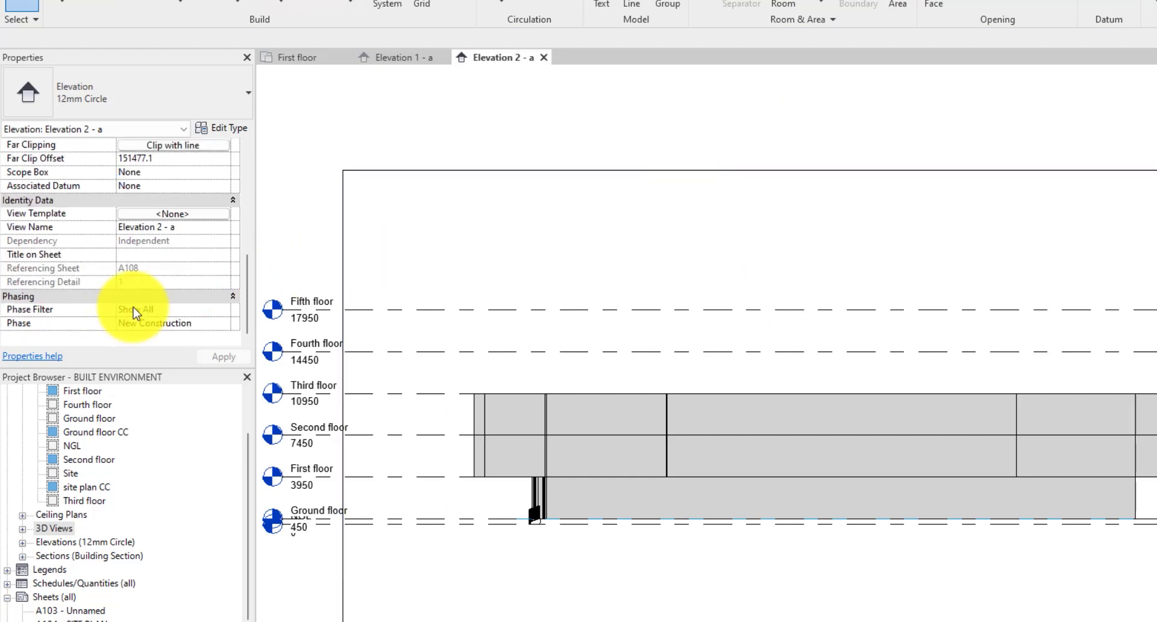
{"action": "scroll", "coordinate": [92, 240], "scroll_direction": "up", "scroll_amount": 2}
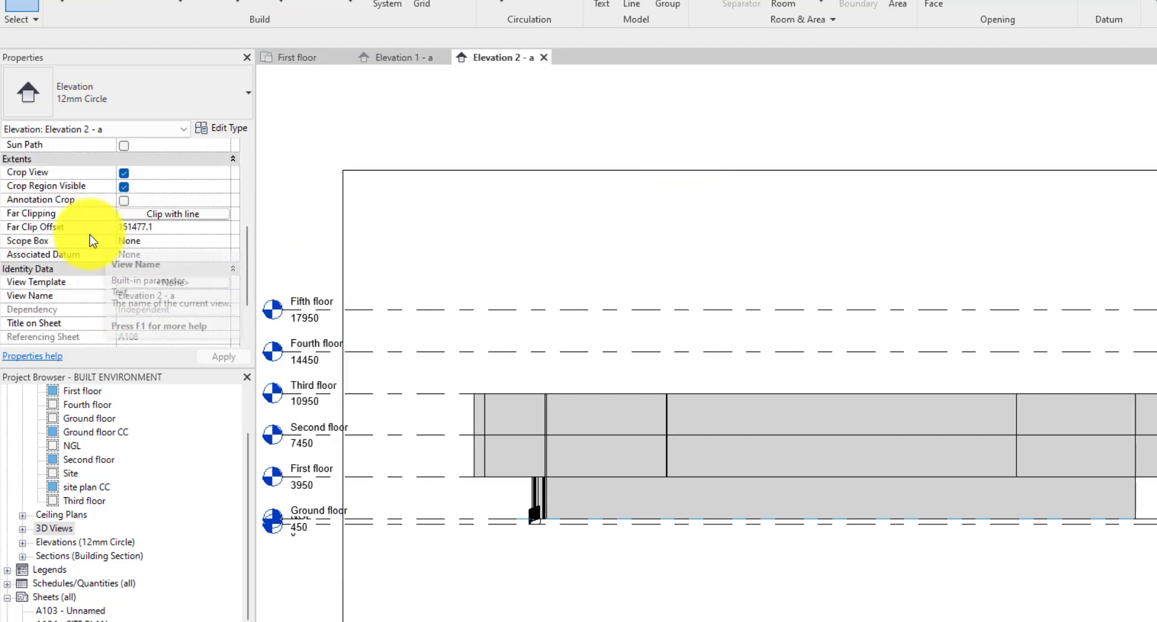
{"action": "left_click", "coordinate": [154, 213]}
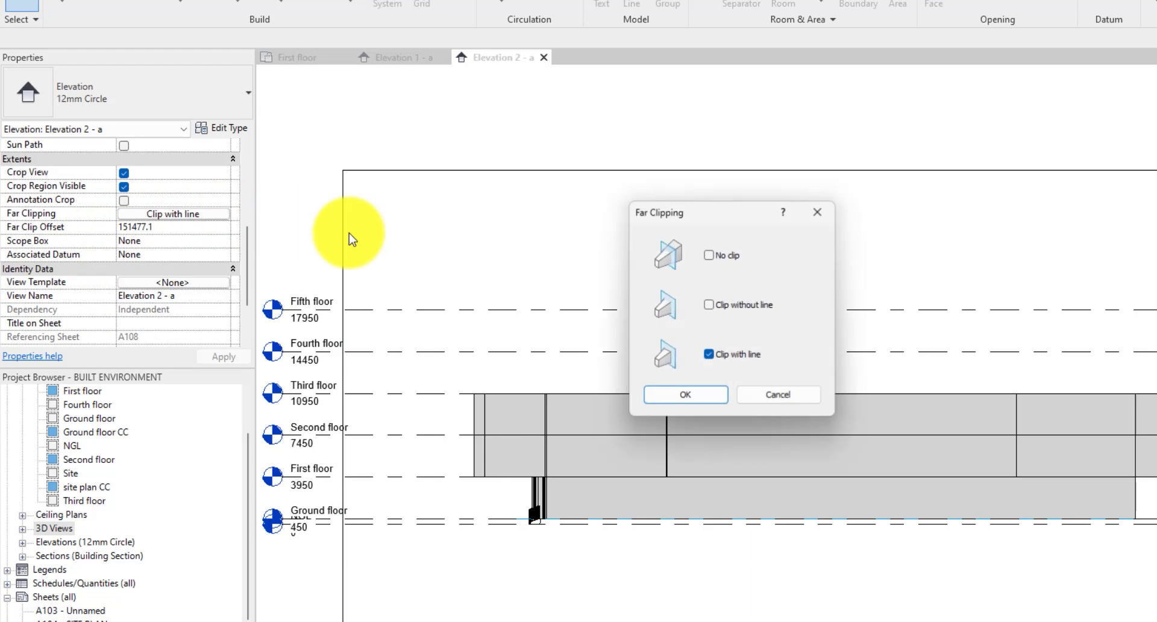
{"action": "left_click", "coordinate": [728, 262]}
{"action": "left_click", "coordinate": [685, 395]}
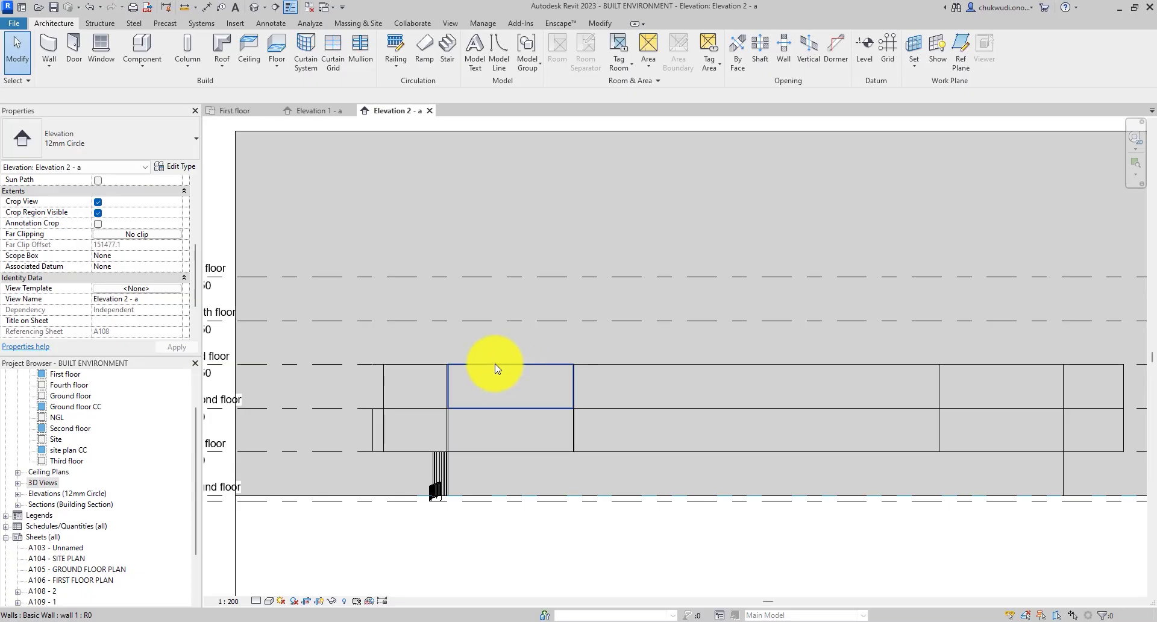
{"action": "scroll", "coordinate": [491, 369], "scroll_direction": "down", "scroll_amount": 3}
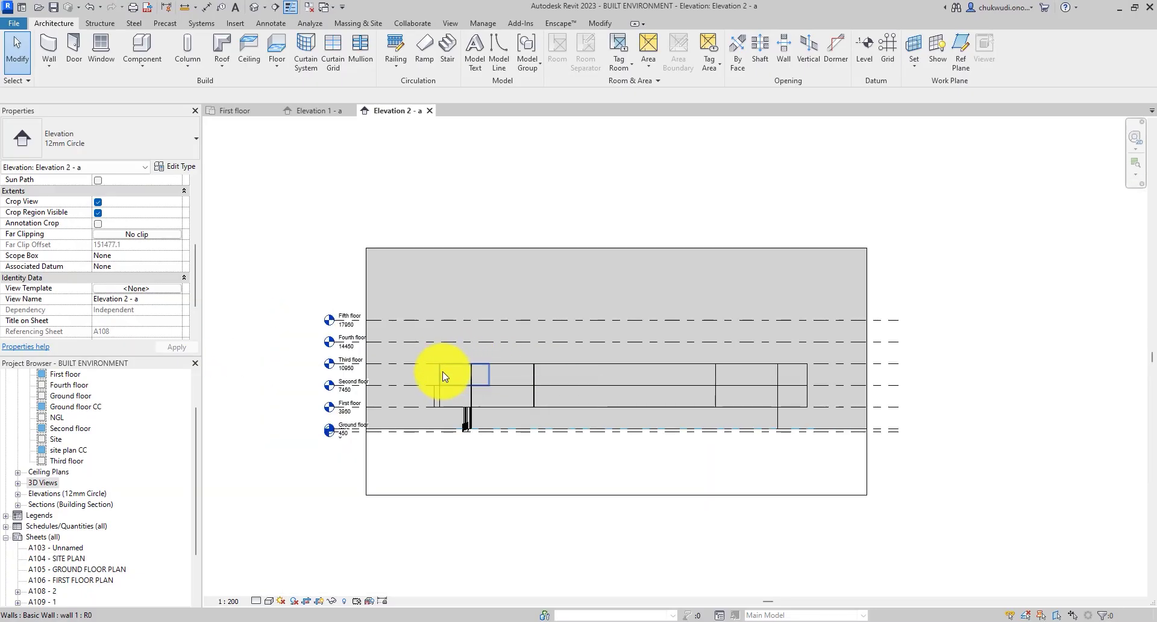